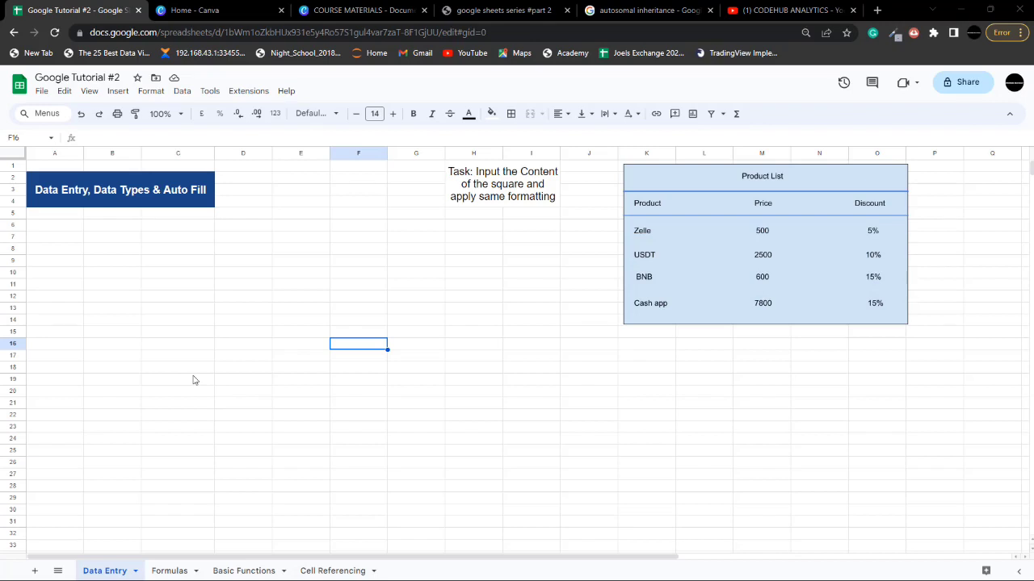
pyautogui.click(58, 239)
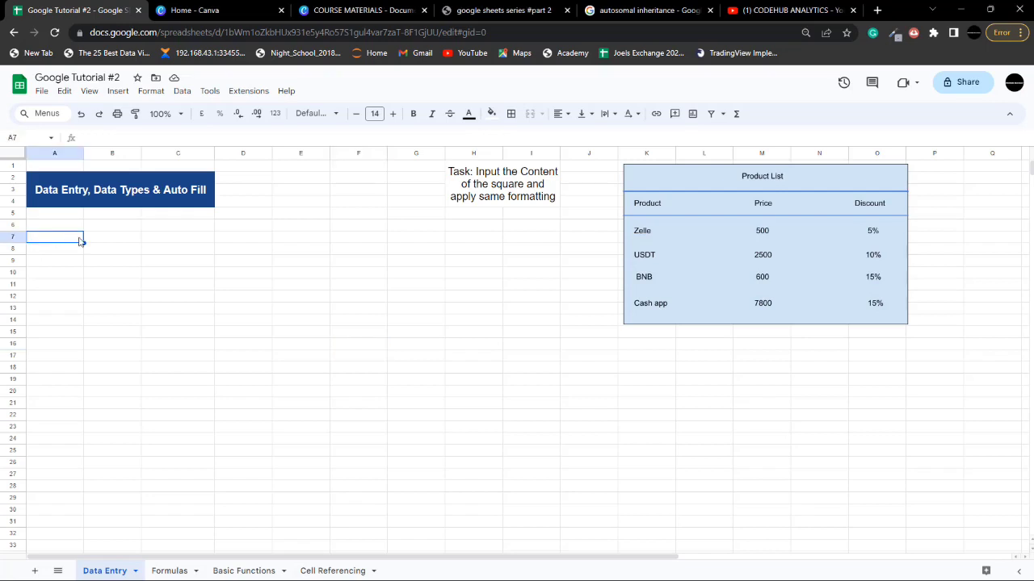
pyautogui.click(101, 245)
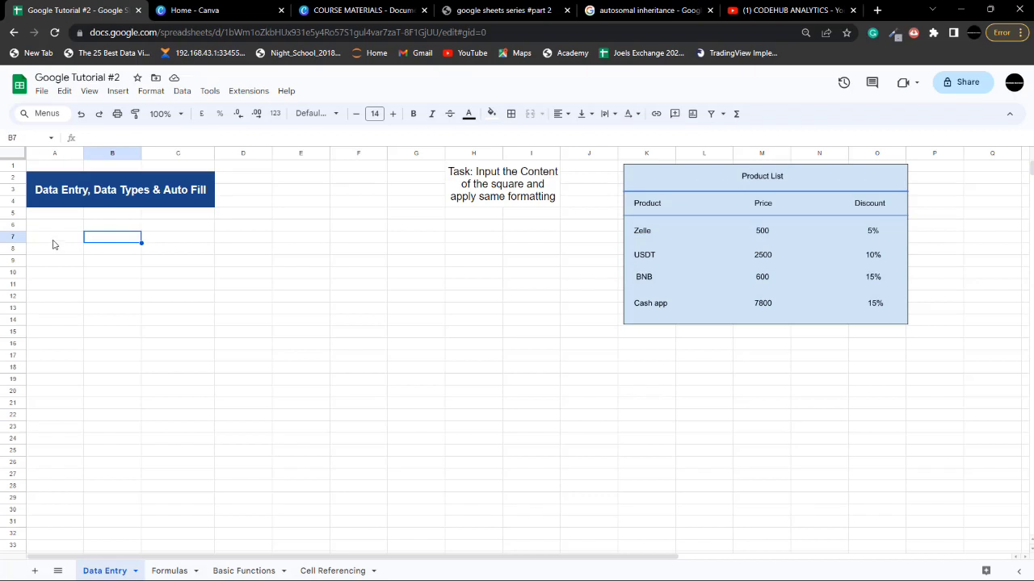
pyautogui.click(59, 240)
pyautogui.click(93, 239)
pyautogui.click(62, 250)
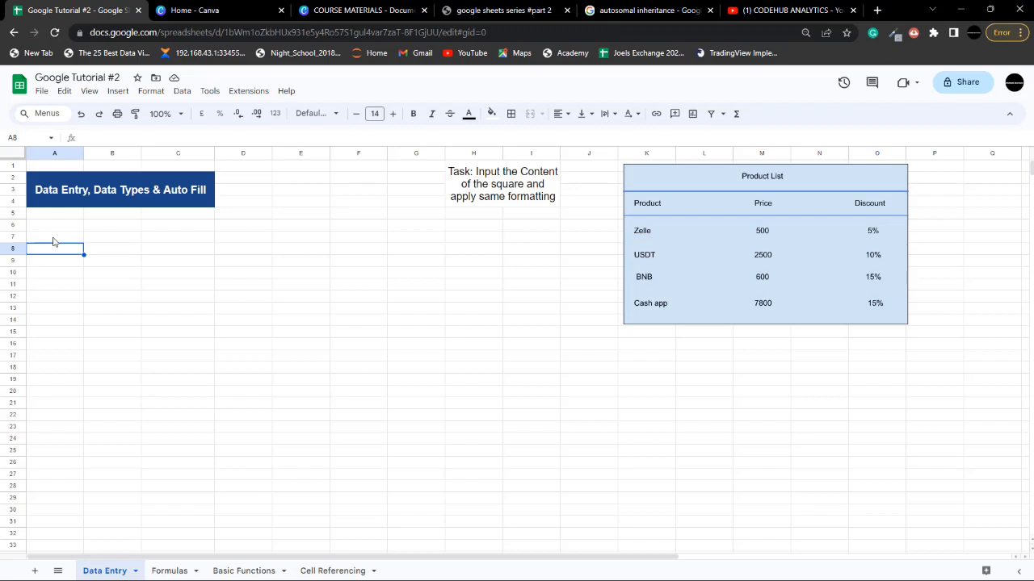
pyautogui.click(97, 192)
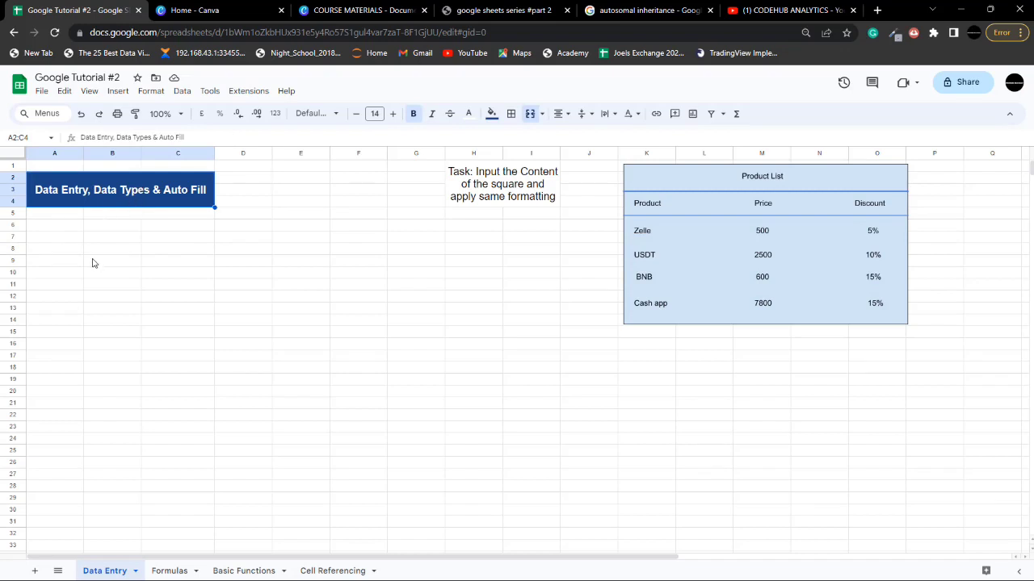
# Enter the number 450 in cell A7 and the word "text" in cell A8
pyautogui.click(48, 239)
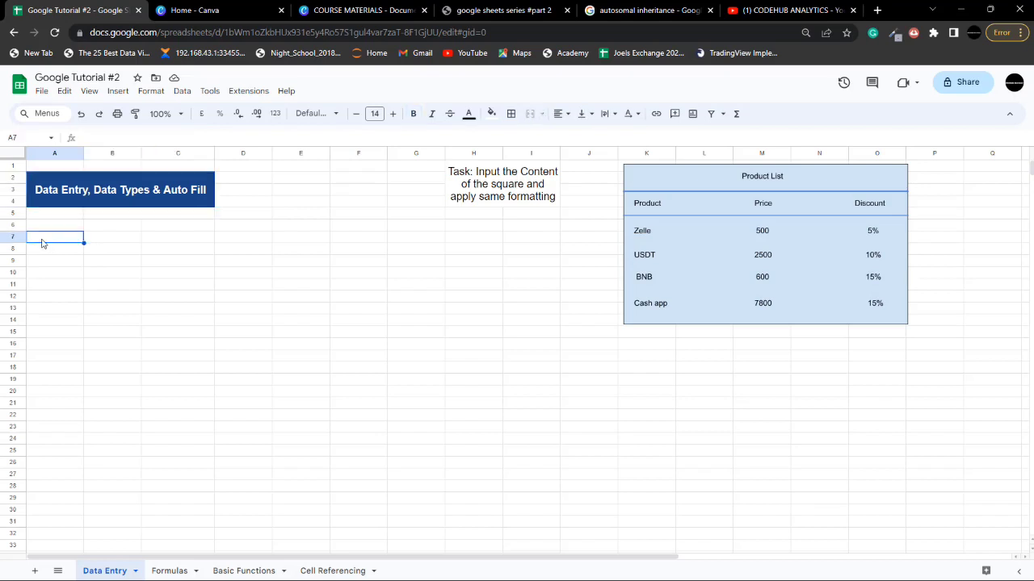
pyautogui.write('450')
pyautogui.press('Return')
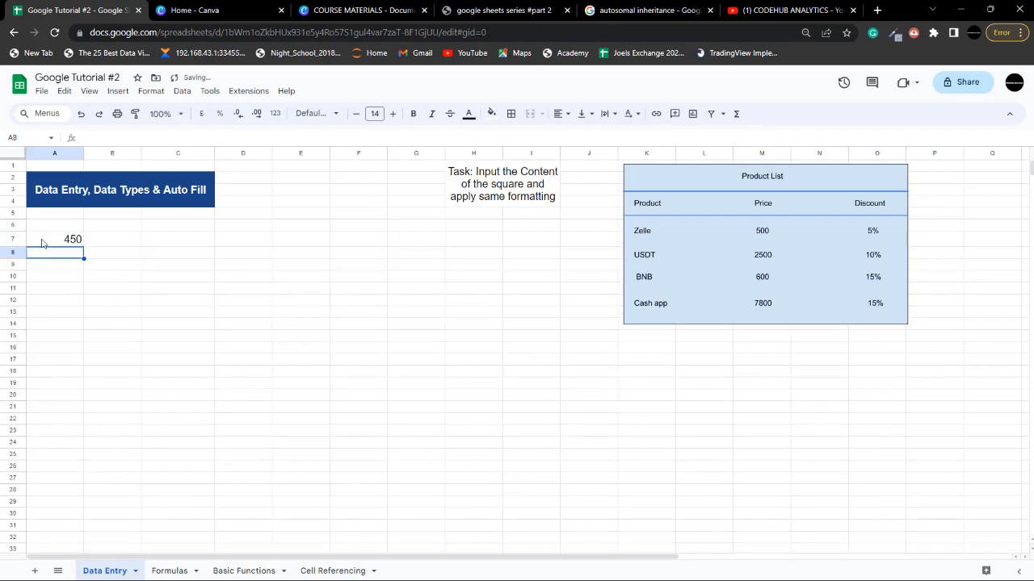
pyautogui.click(46, 239)
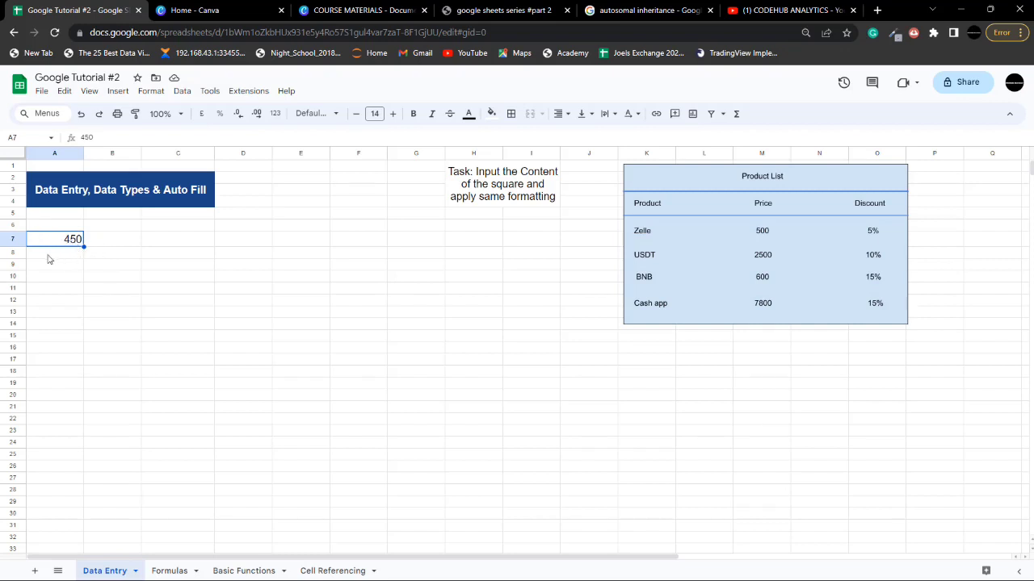
pyautogui.click(70, 256)
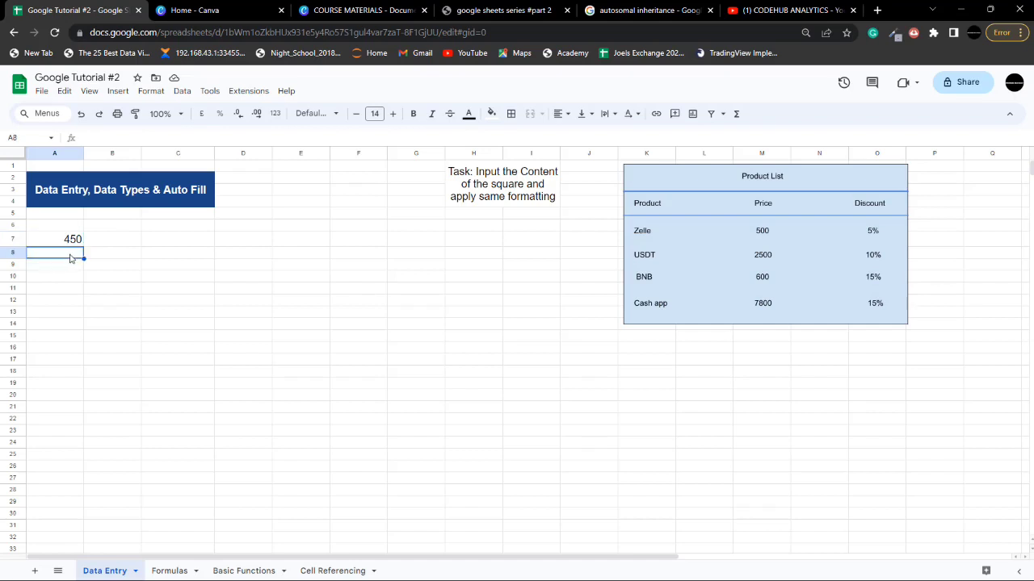
pyautogui.write('text')
pyautogui.press('Return')
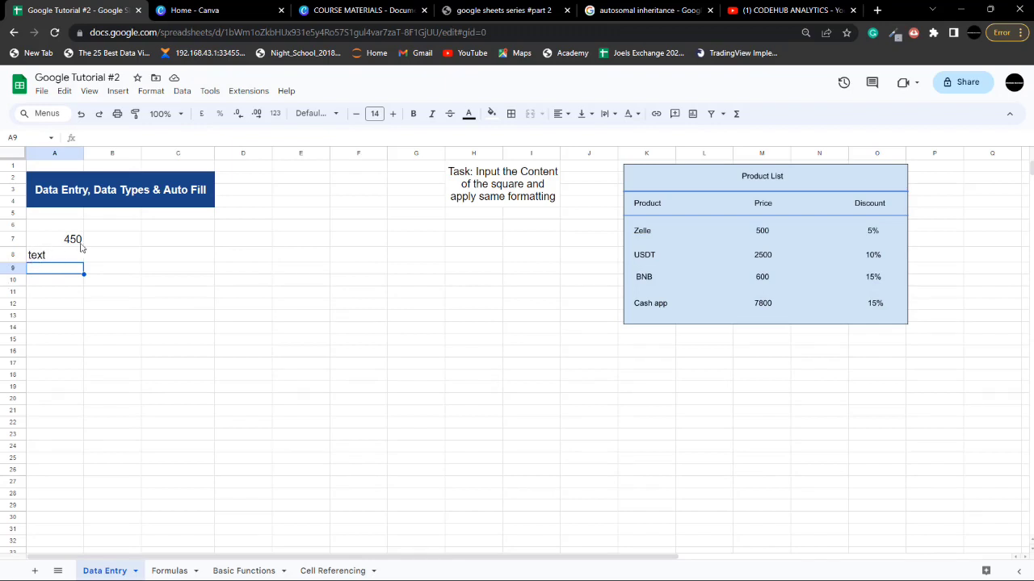
# Enter the date 2/1/2023 in cell A9 and view its calendar picker
pyautogui.click(81, 241)
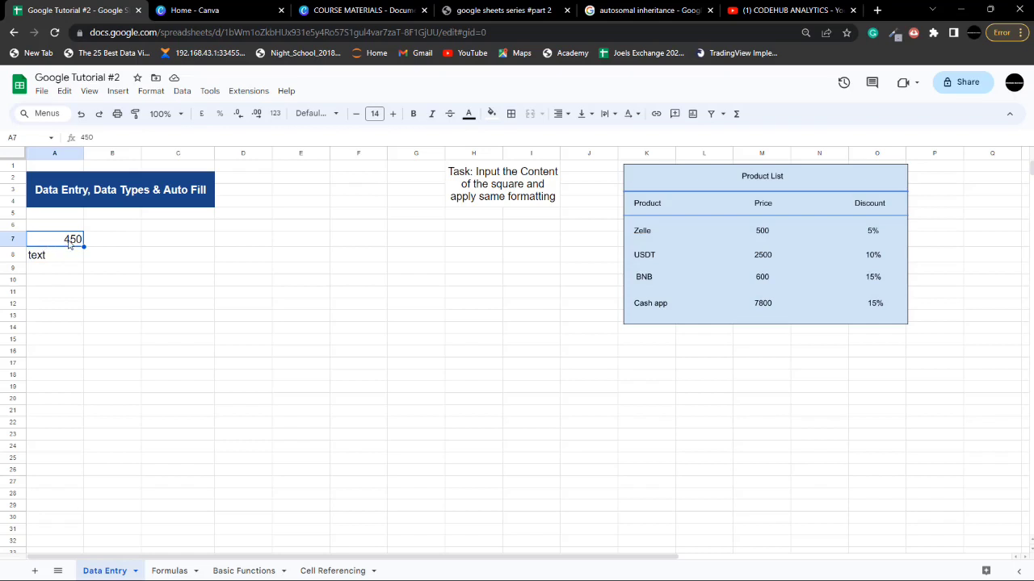
pyautogui.click(60, 258)
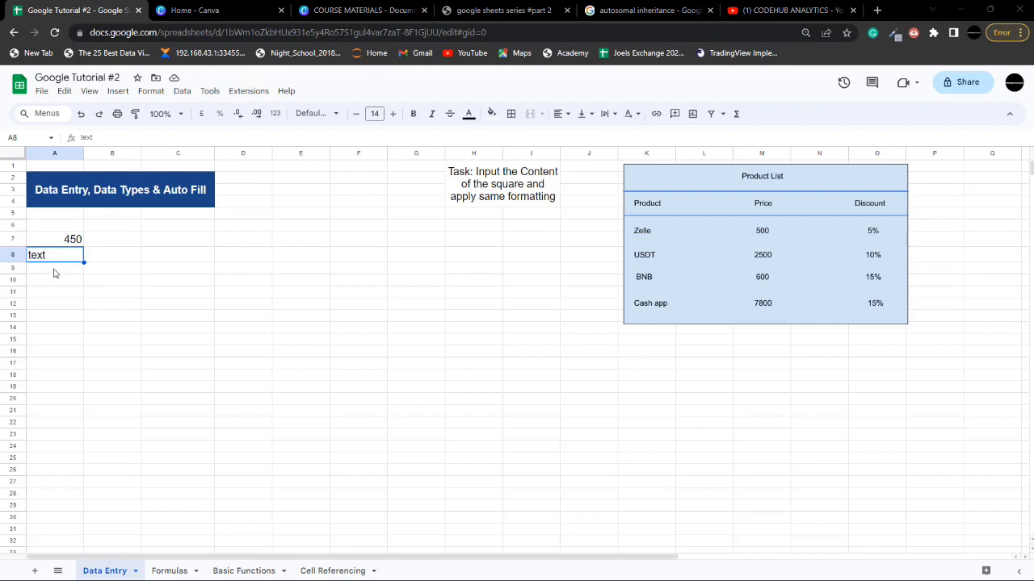
pyautogui.click(58, 272)
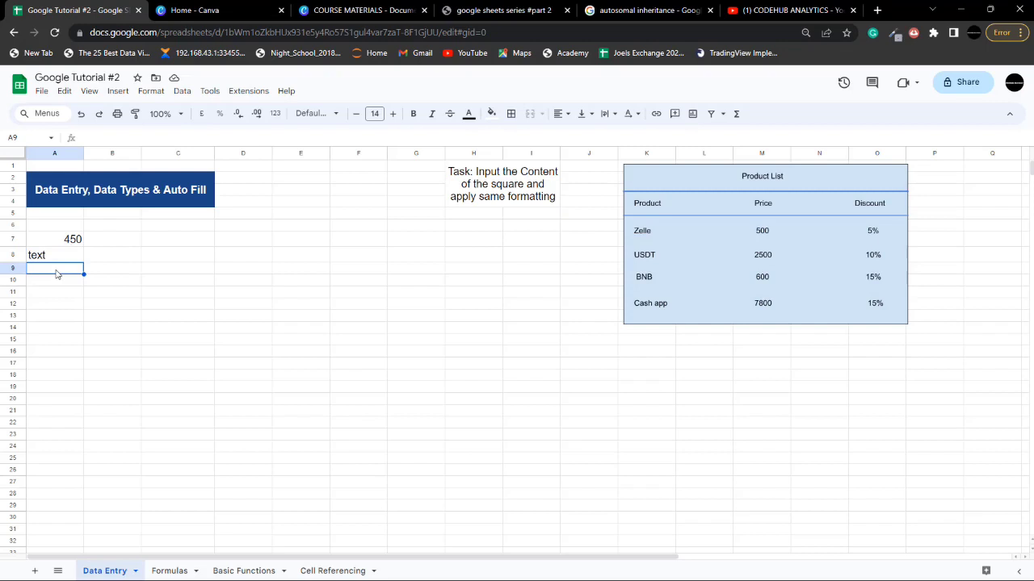
pyautogui.write('2/1/2020')
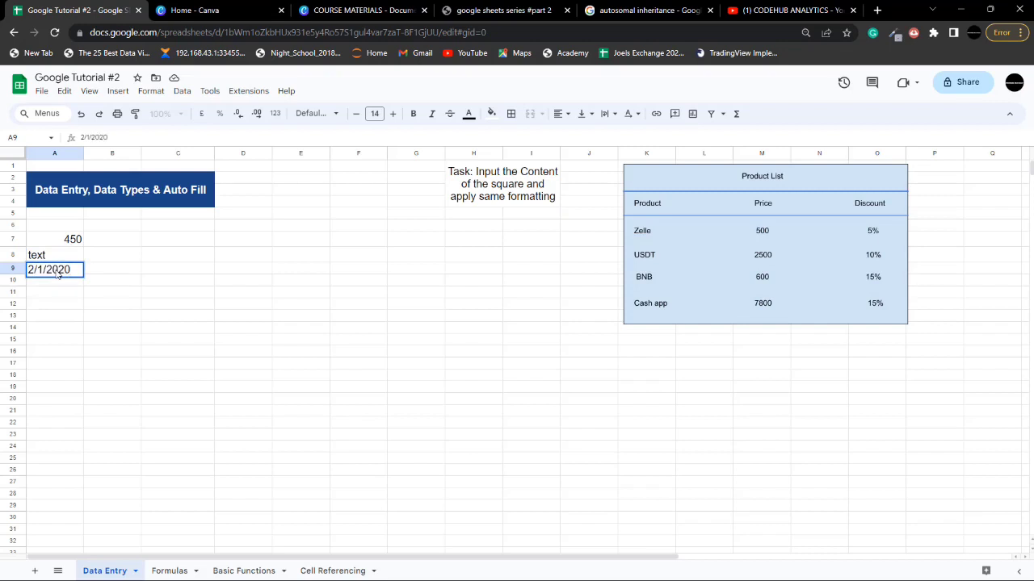
pyautogui.press('BackSpace')
pyautogui.write('3')
pyautogui.press('Return')
pyautogui.click(58, 274)
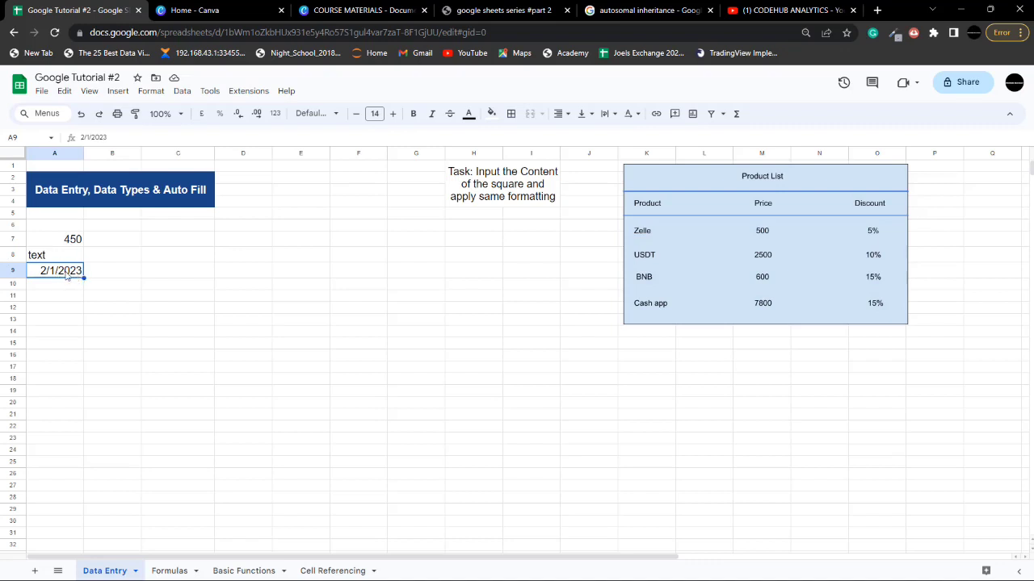
pyautogui.doubleClick(65, 272)
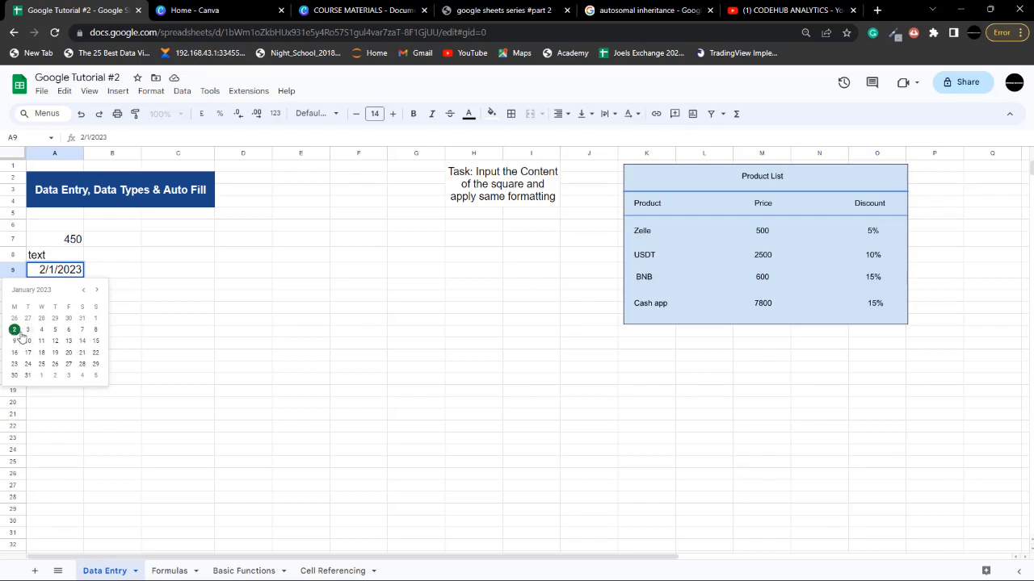
pyautogui.click(60, 243)
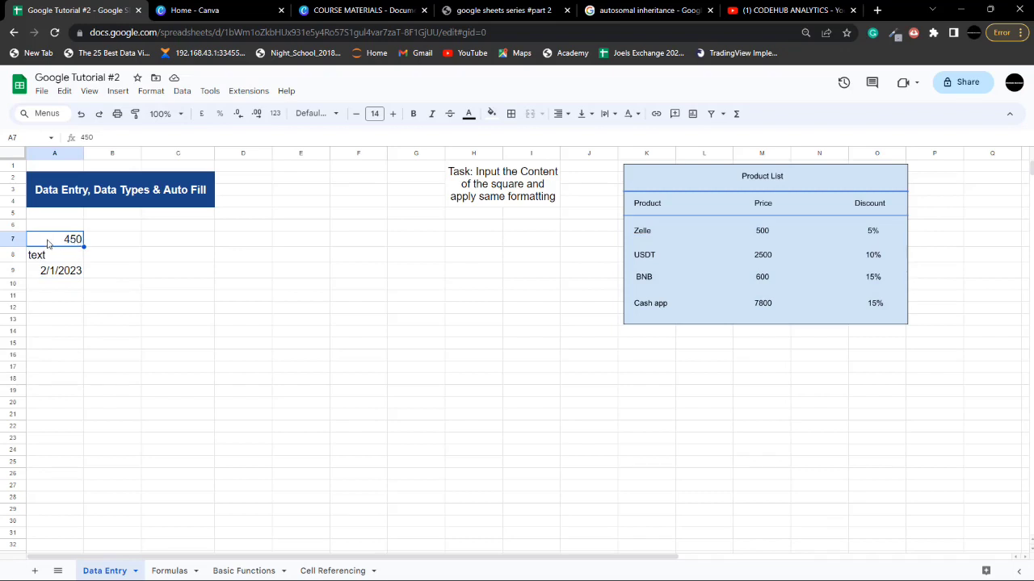
# Enter the column header "Index" in cell A12
pyautogui.click(65, 309)
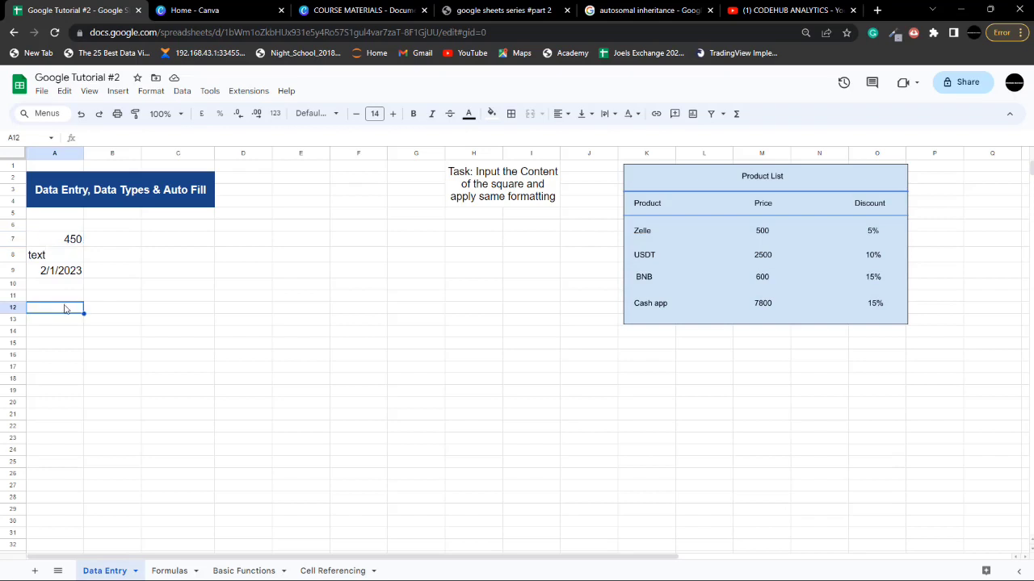
pyautogui.doubleClick(66, 309)
pyautogui.write('Index')
pyautogui.click(104, 312)
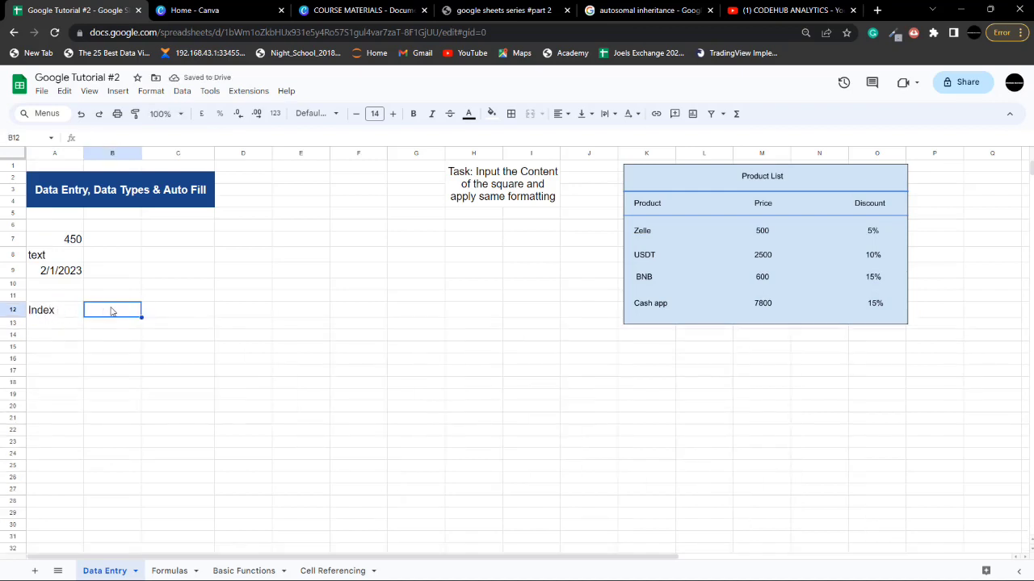
pyautogui.press('Right')
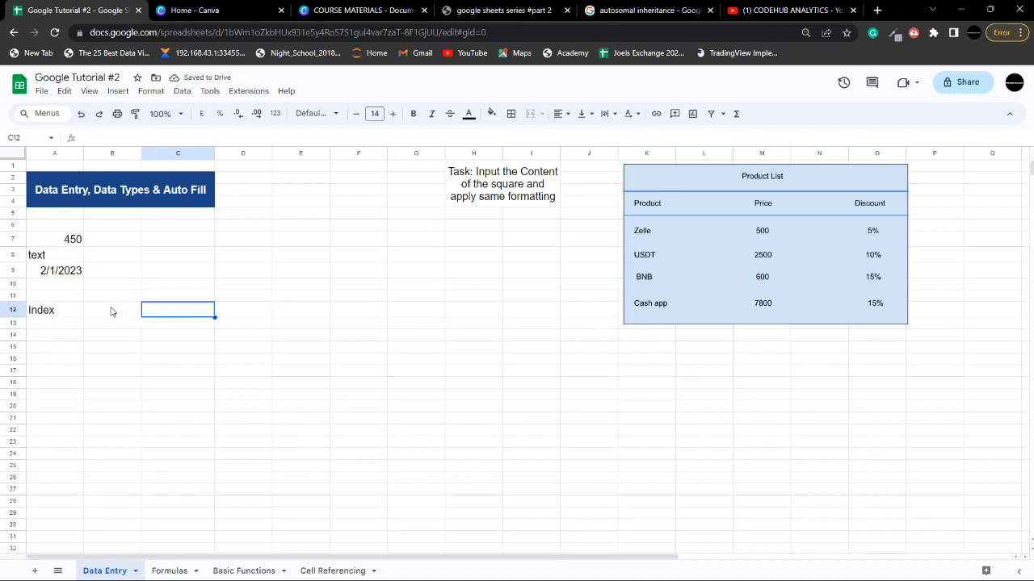
pyautogui.press('Left')
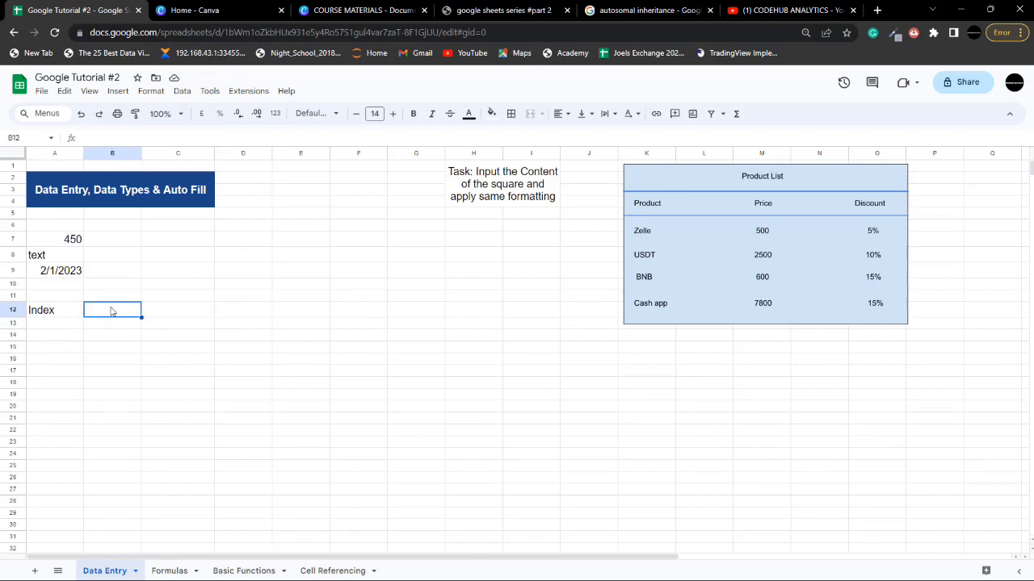
pyautogui.press('Right')
pyautogui.press('Right')
pyautogui.press('Right')
pyautogui.press('Right')
pyautogui.press('Right')
pyautogui.press('Right')
pyautogui.press('Right')
pyautogui.press('Right')
pyautogui.press('Right')
pyautogui.press('Right')
pyautogui.press('Right')
pyautogui.press('Right')
pyautogui.press('Right')
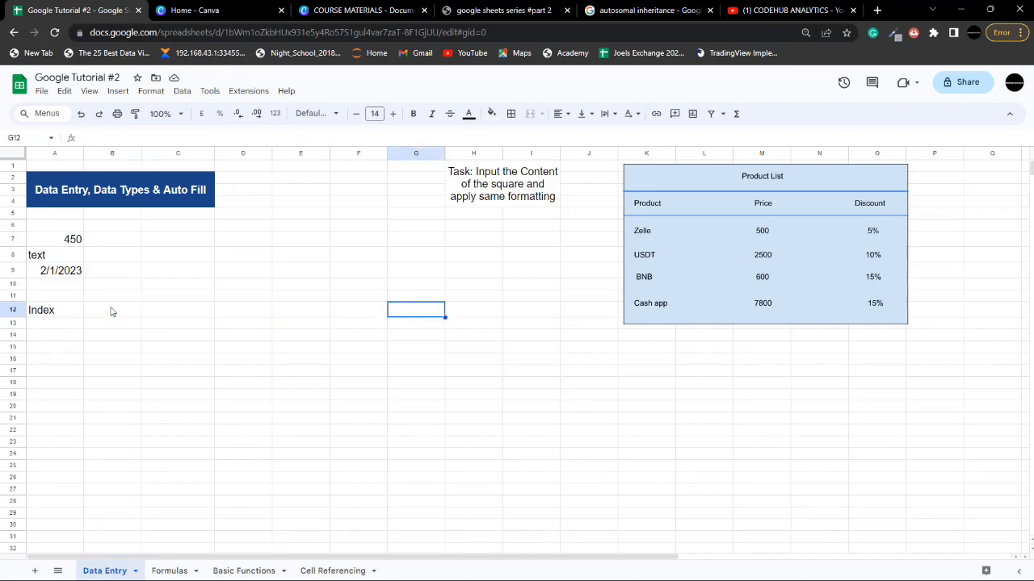
pyautogui.click(112, 312)
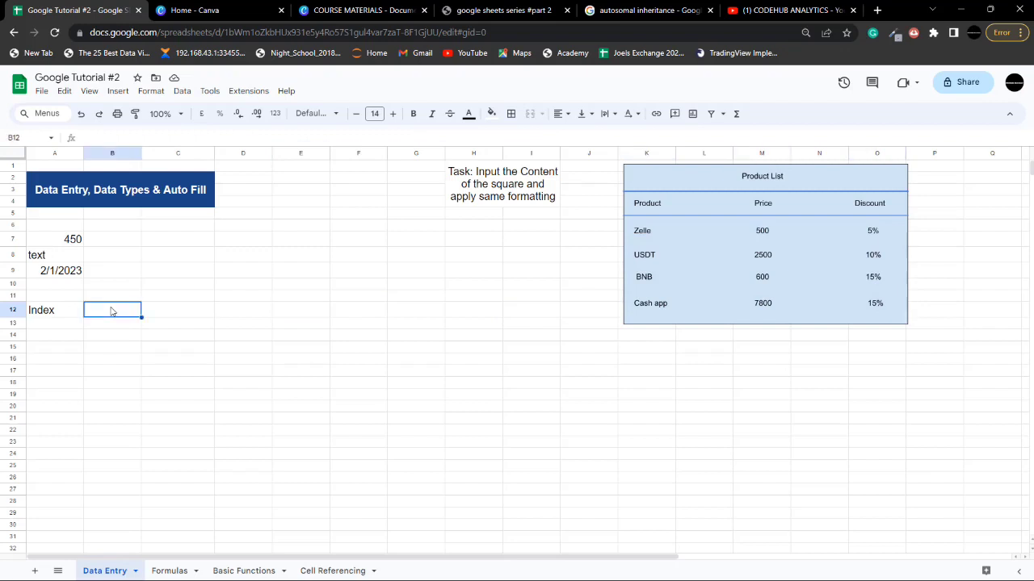
pyautogui.press('Right')
pyautogui.press('Right')
pyautogui.press('Right')
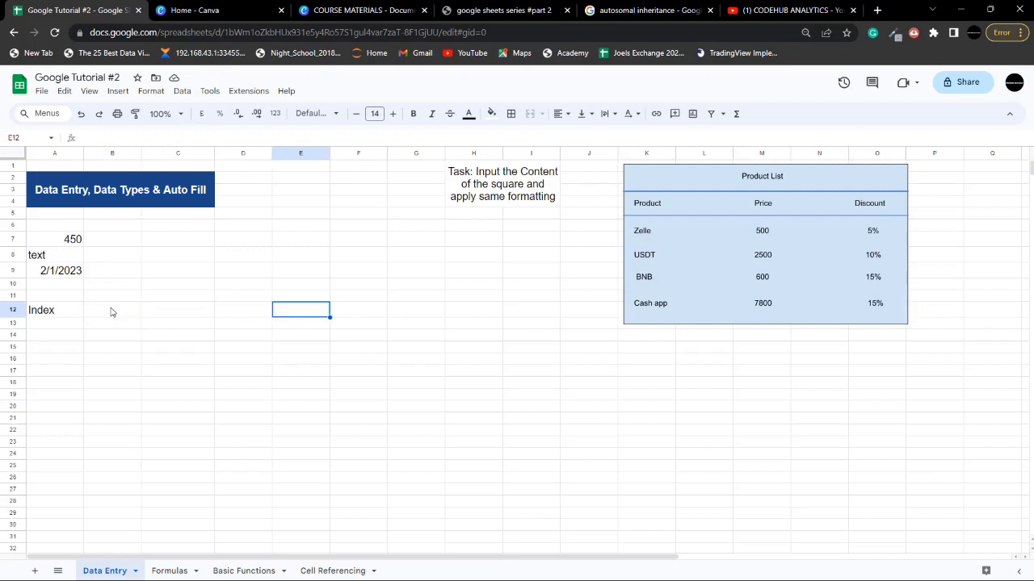
pyautogui.click(109, 314)
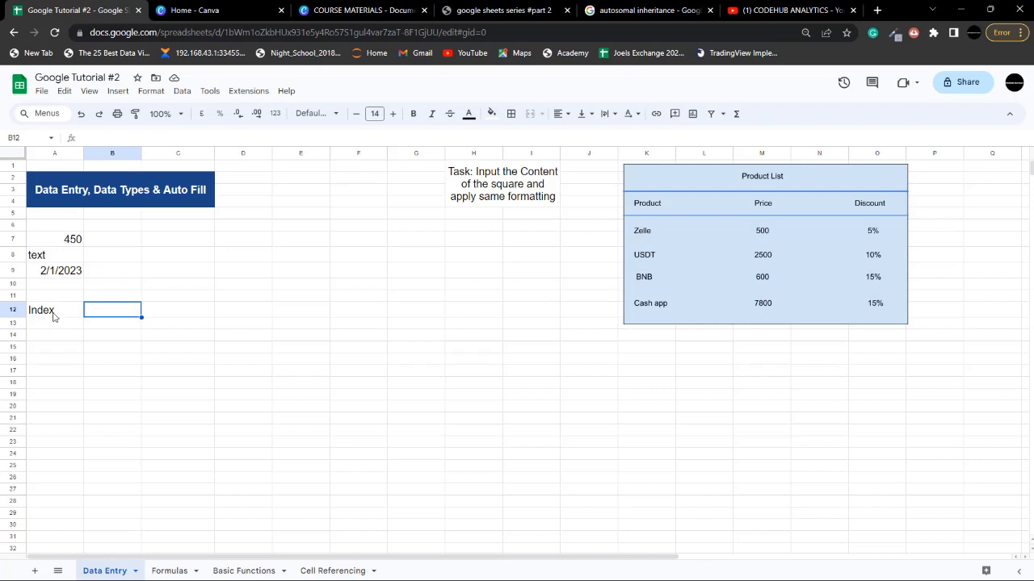
pyautogui.click(51, 315)
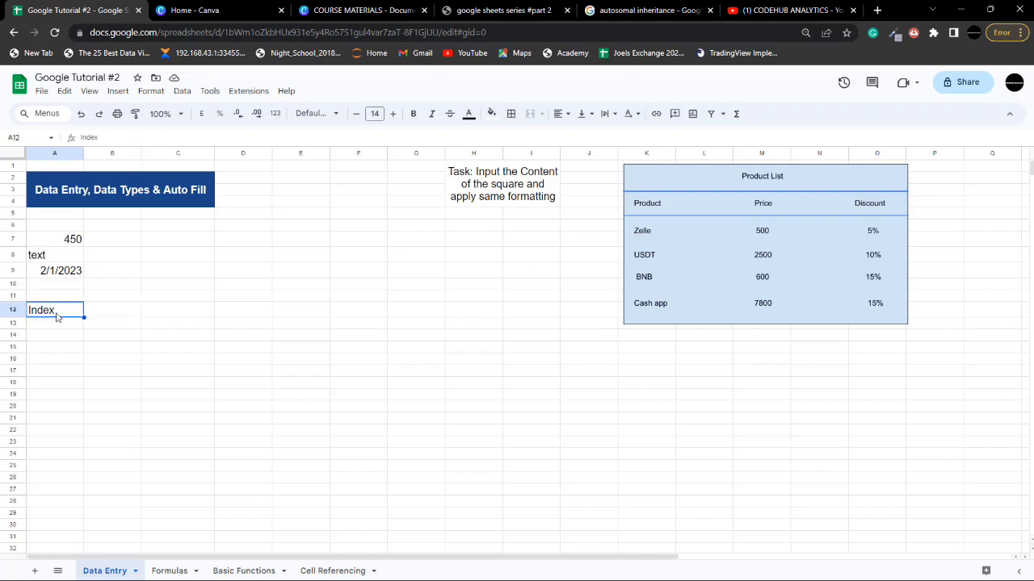
pyautogui.click(58, 325)
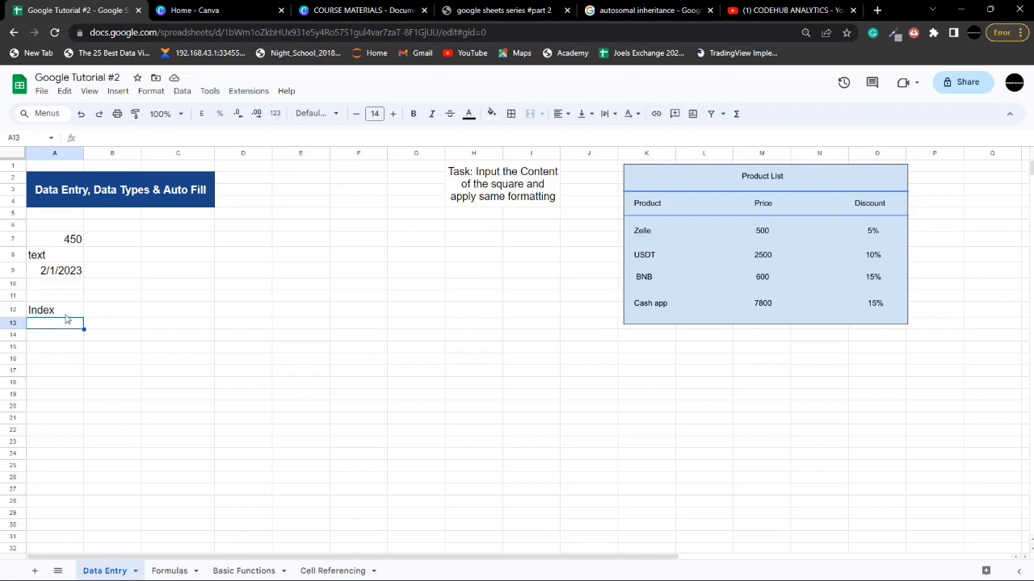
pyautogui.doubleClick(66, 320)
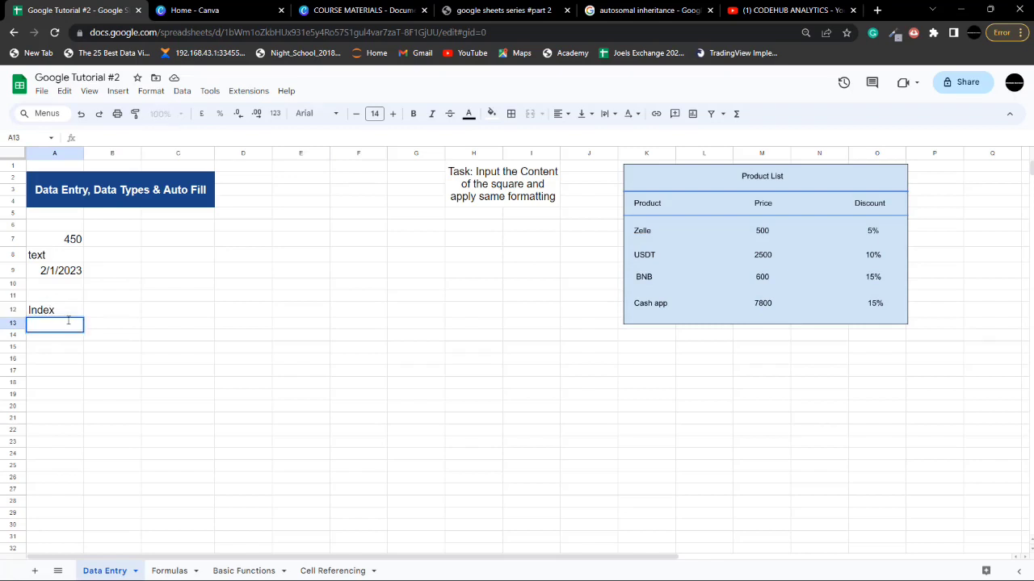
pyautogui.write('ddd')
pyautogui.press('Return')
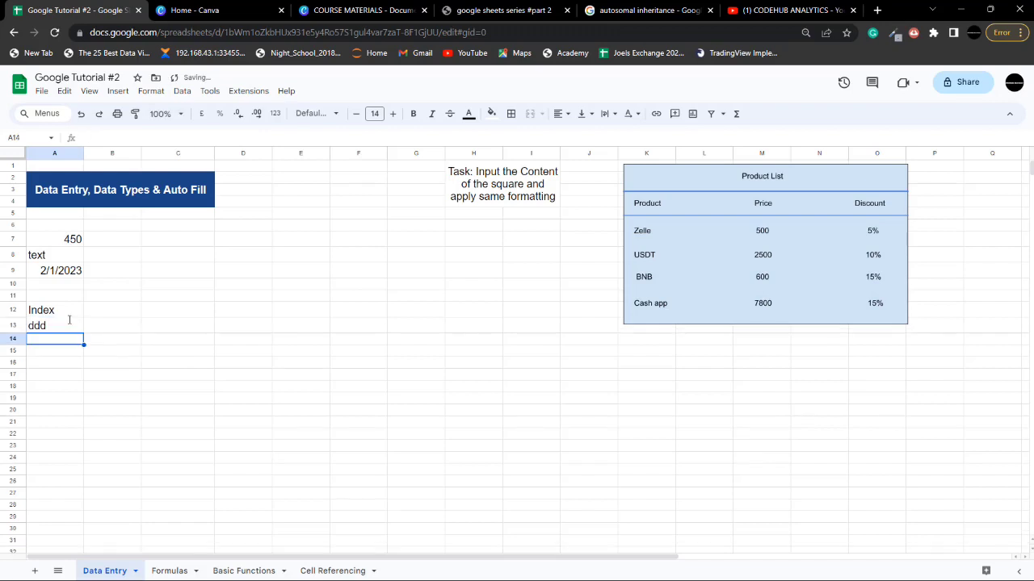
pyautogui.click(70, 323)
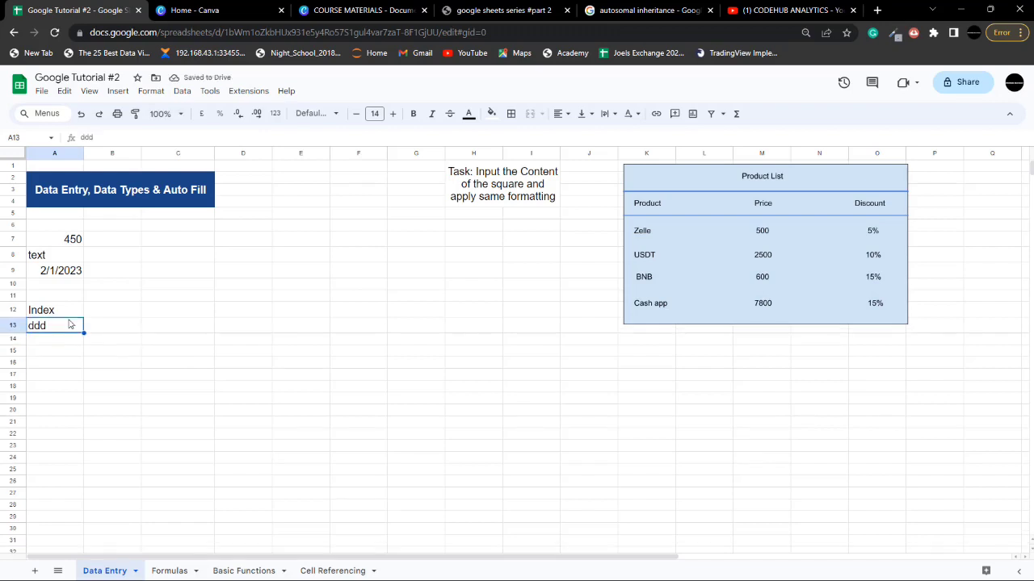
pyautogui.press('Delete')
# Enter the header "Sales Person" in cell B12 and fit column B's width to its content
pyautogui.click(89, 313)
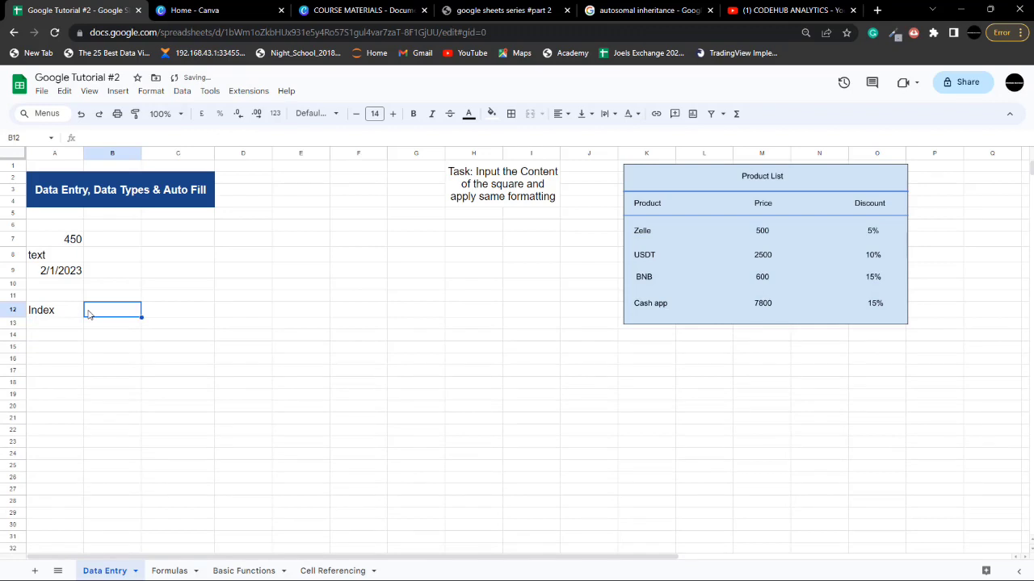
pyautogui.write('Sales')
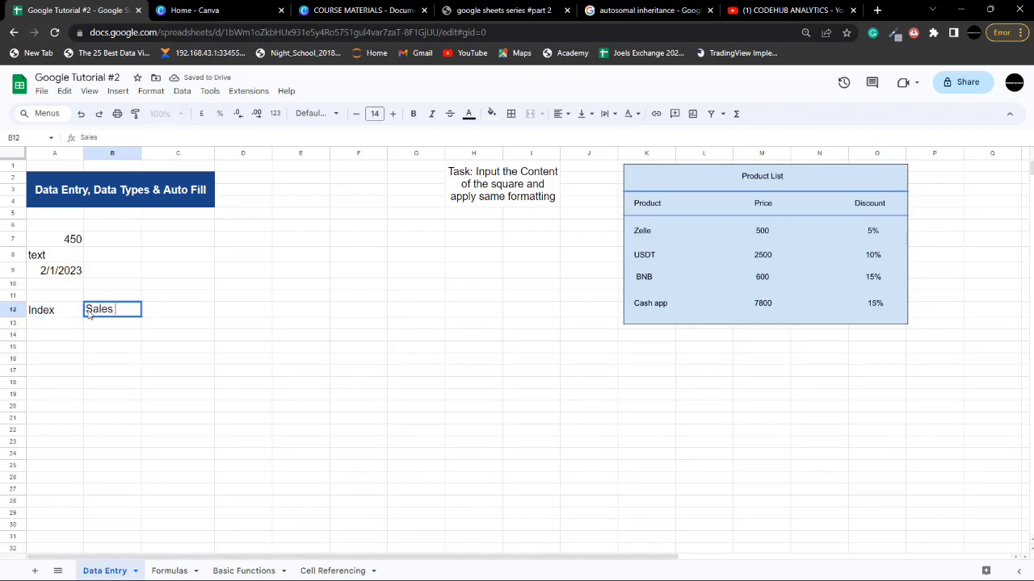
pyautogui.write(' Person')
pyautogui.click(181, 315)
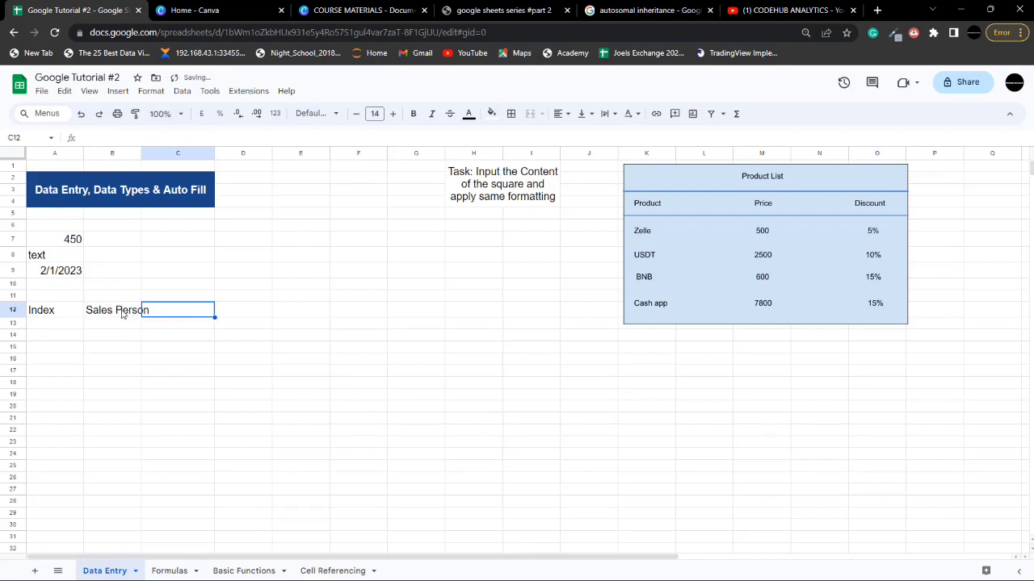
pyautogui.click(120, 315)
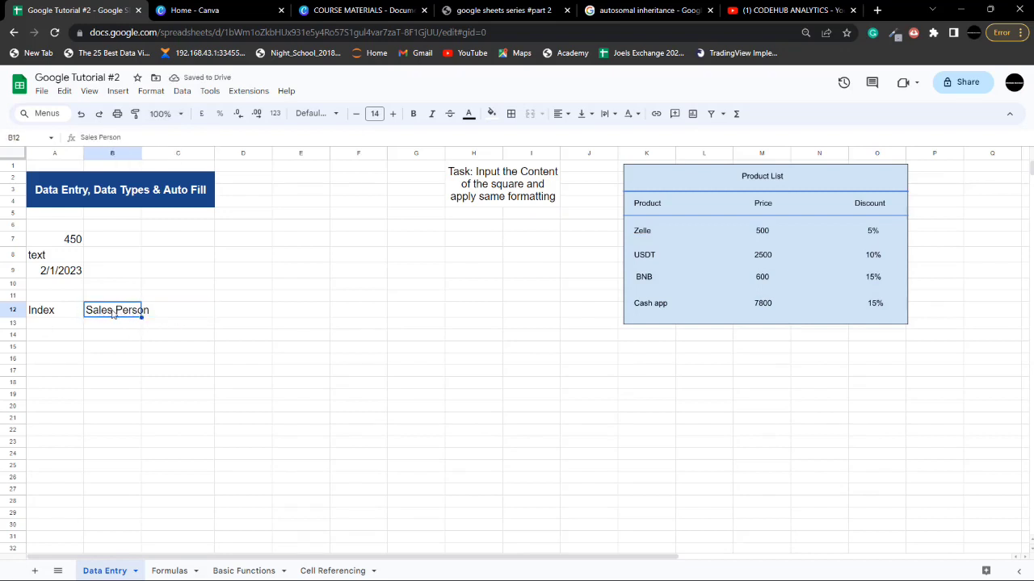
pyautogui.doubleClick(141, 154)
# Enter the header "Sales" in cell C12 and the header "Months" in cell D12
pyautogui.click(178, 315)
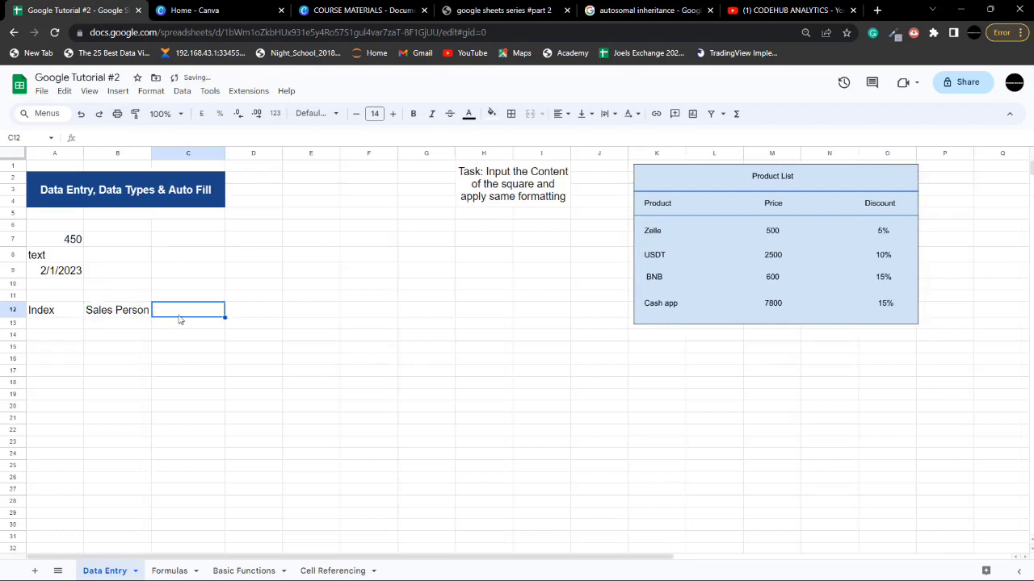
pyautogui.write('Sal')
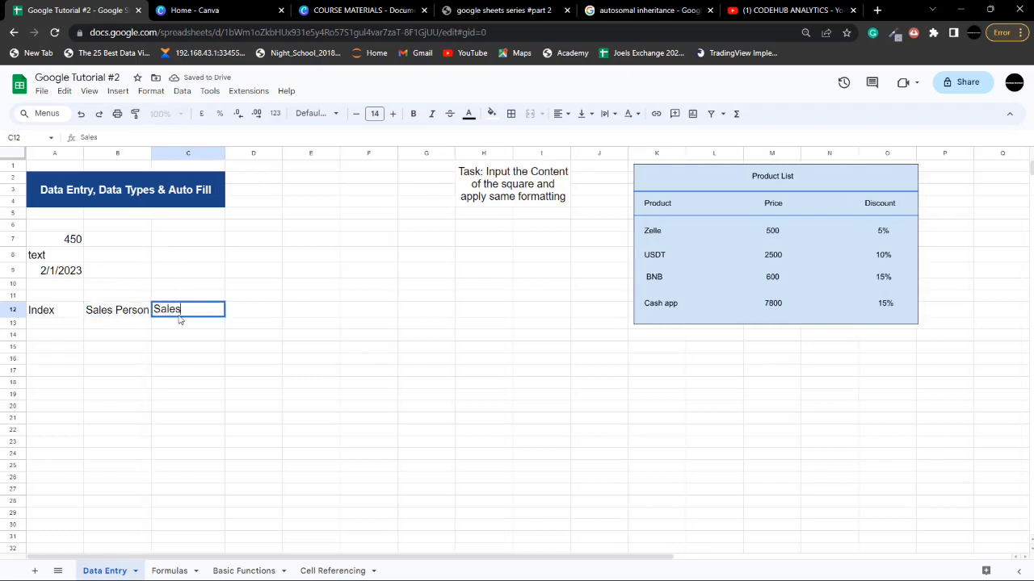
pyautogui.write('es')
pyautogui.click(269, 313)
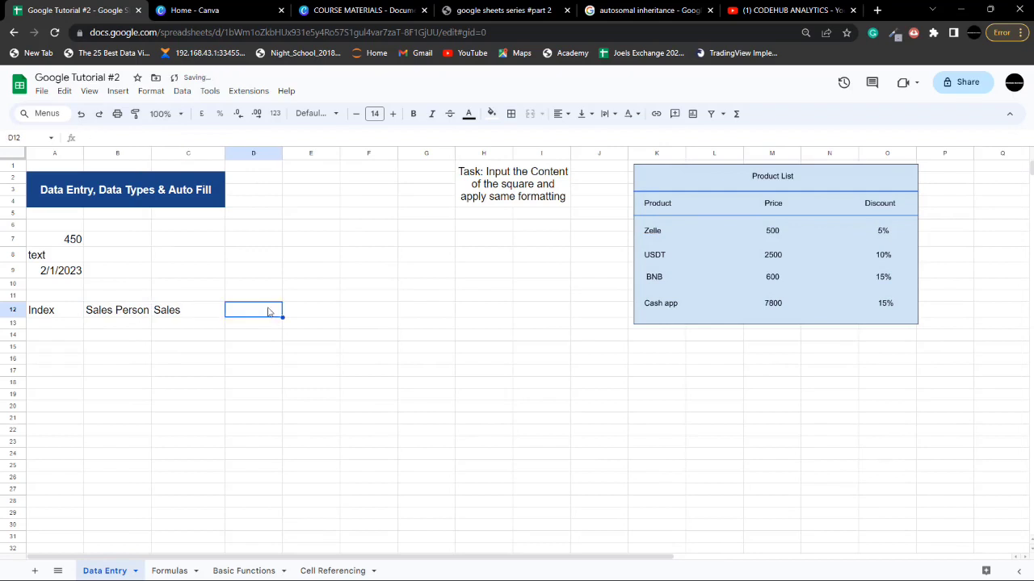
pyautogui.write('Months')
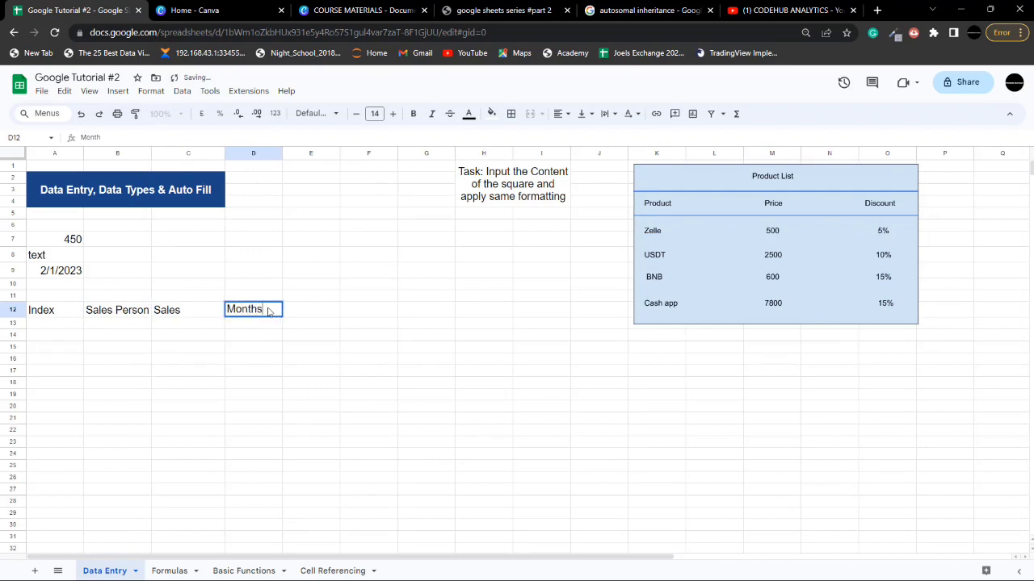
# Enter the index number 1 in cell A13
pyautogui.click(33, 328)
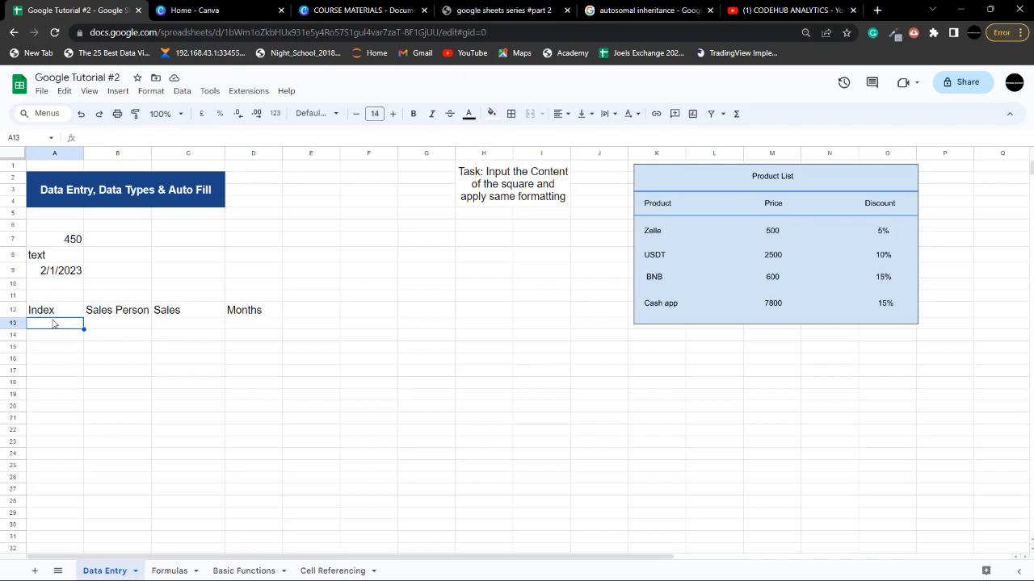
pyautogui.write('1')
pyautogui.press('Return')
# Try filling the index column down to A20 from A13 alone, and undo the fill
pyautogui.click(63, 329)
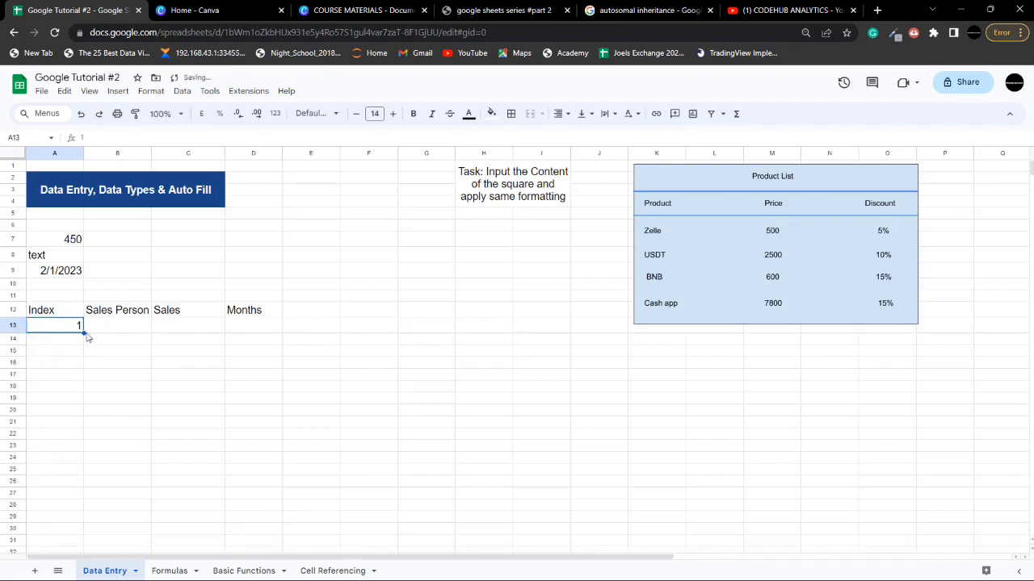
pyautogui.moveTo(84, 331); pyautogui.dragTo(87, 430)
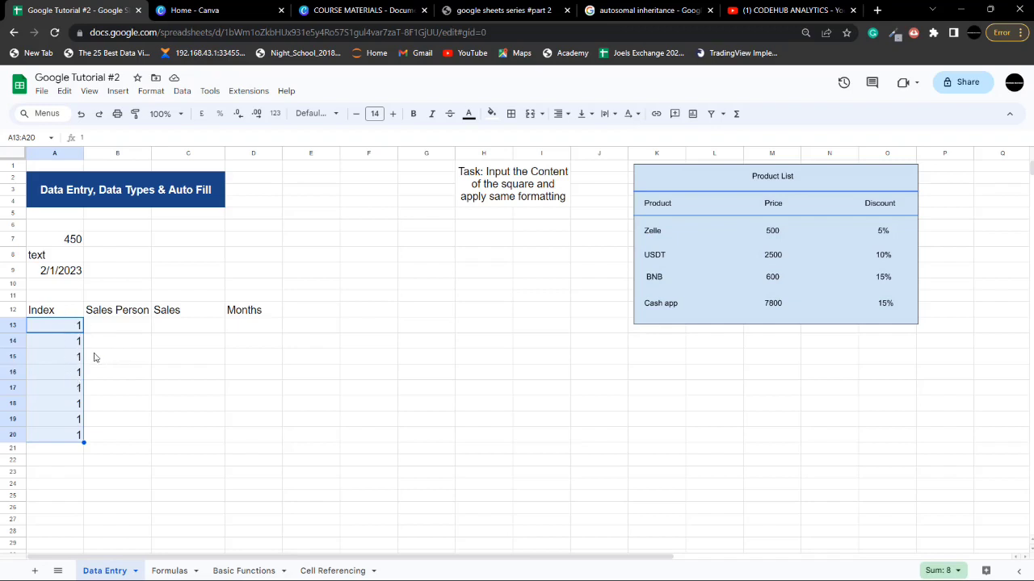
pyautogui.hotkey('ctrl', 'z')
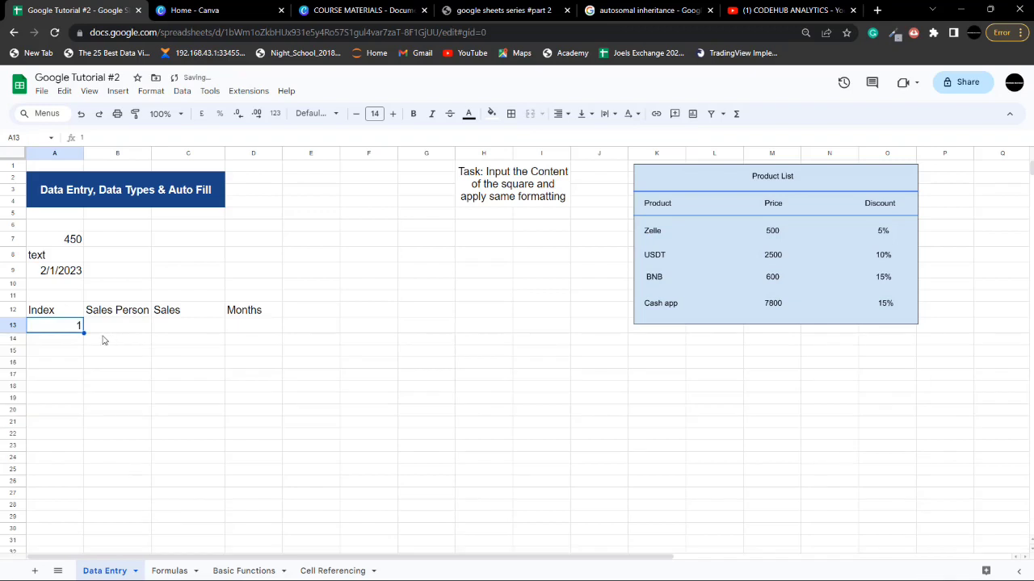
# Enter 2 in cell A14 and autofill the index series from A13:A14 down to A21
pyautogui.click(71, 340)
pyautogui.write('2')
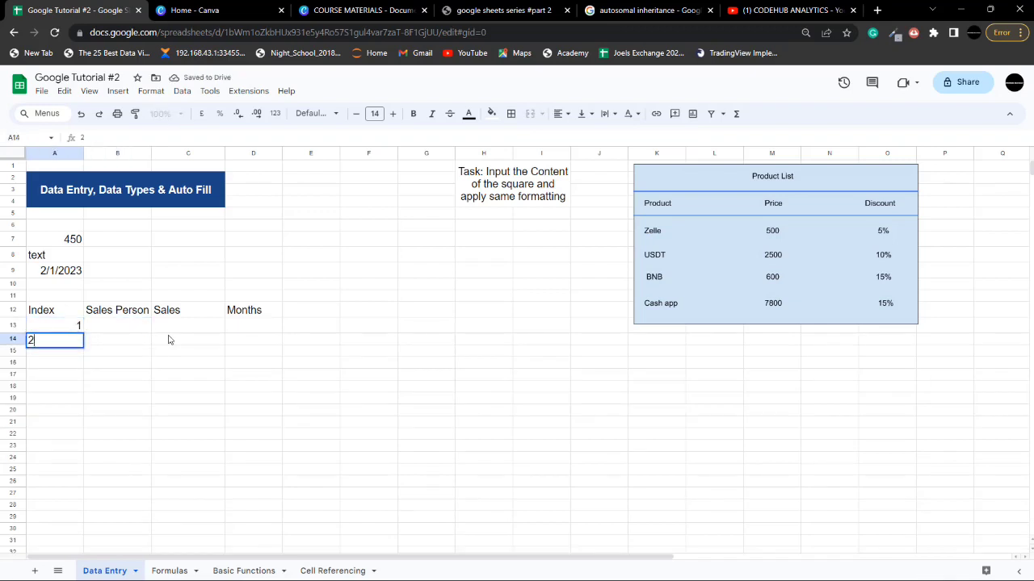
pyautogui.click(168, 340)
pyautogui.moveTo(76, 326); pyautogui.dragTo(79, 339)
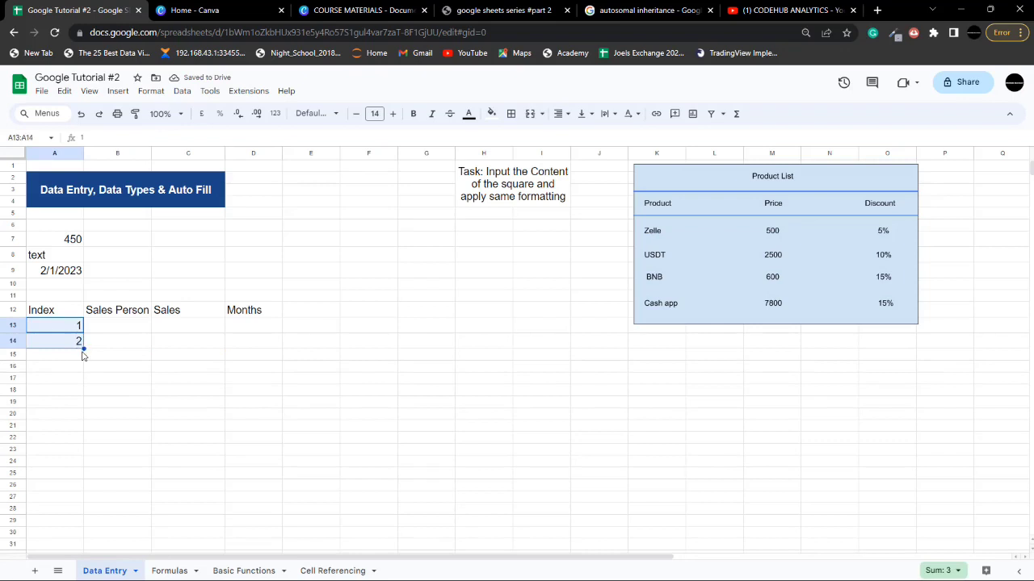
pyautogui.moveTo(82, 348); pyautogui.dragTo(78, 430)
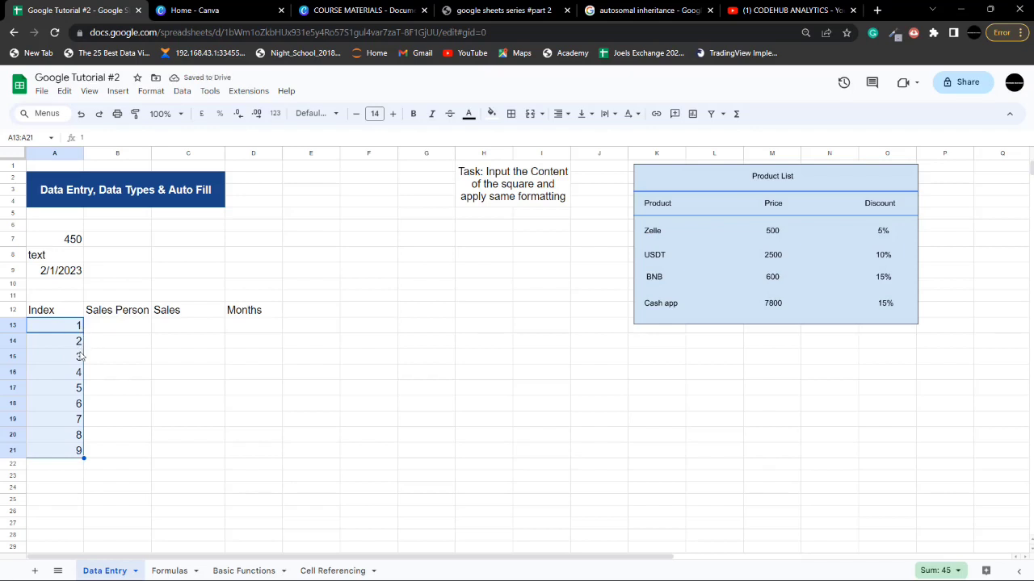
pyautogui.hotkey('ctrl', 'z')
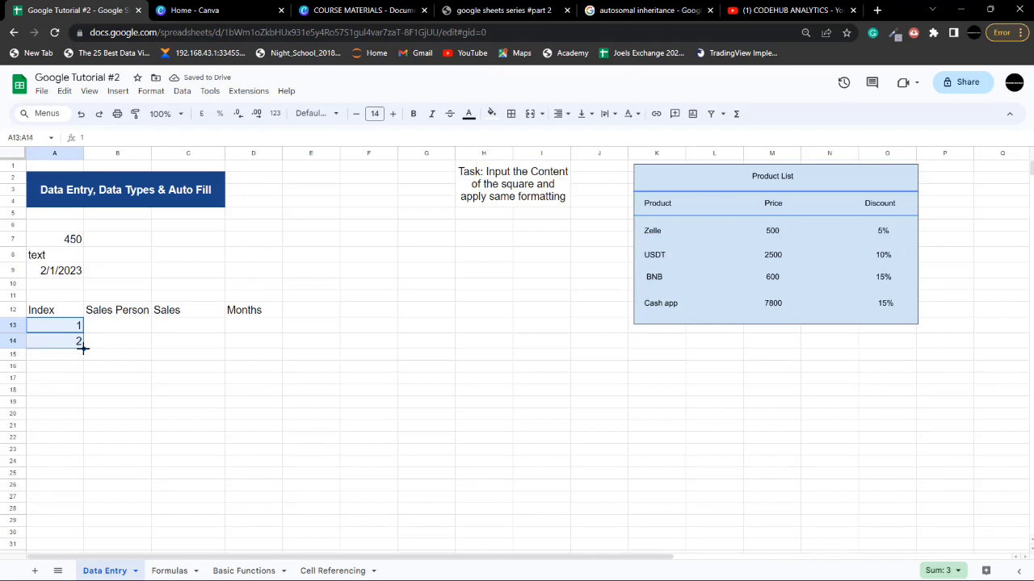
pyautogui.moveTo(82, 347); pyautogui.dragTo(81, 451)
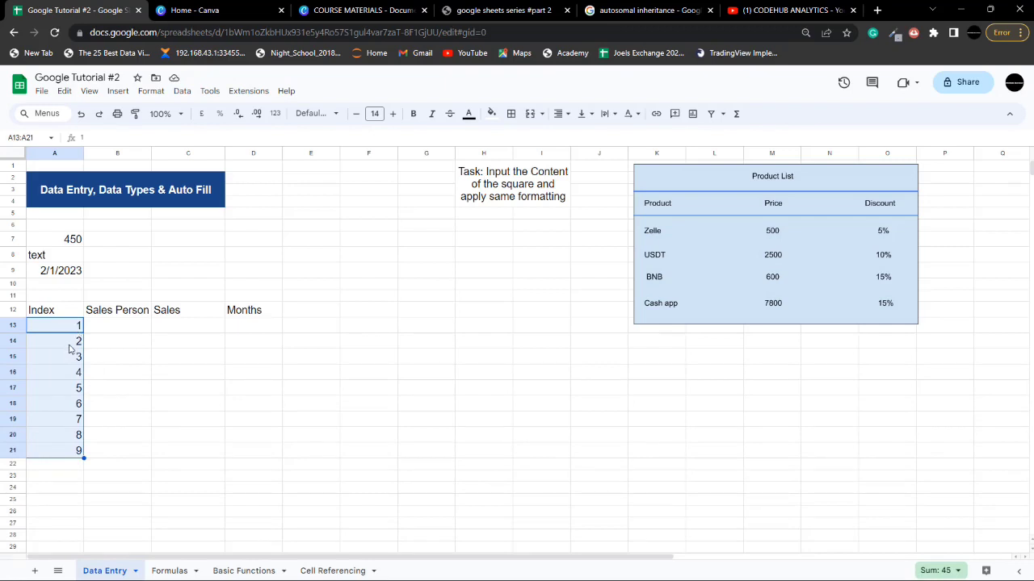
# Enter the nine salespeople's full names in B13:B21 and fit column B's width to its content
pyautogui.click(105, 328)
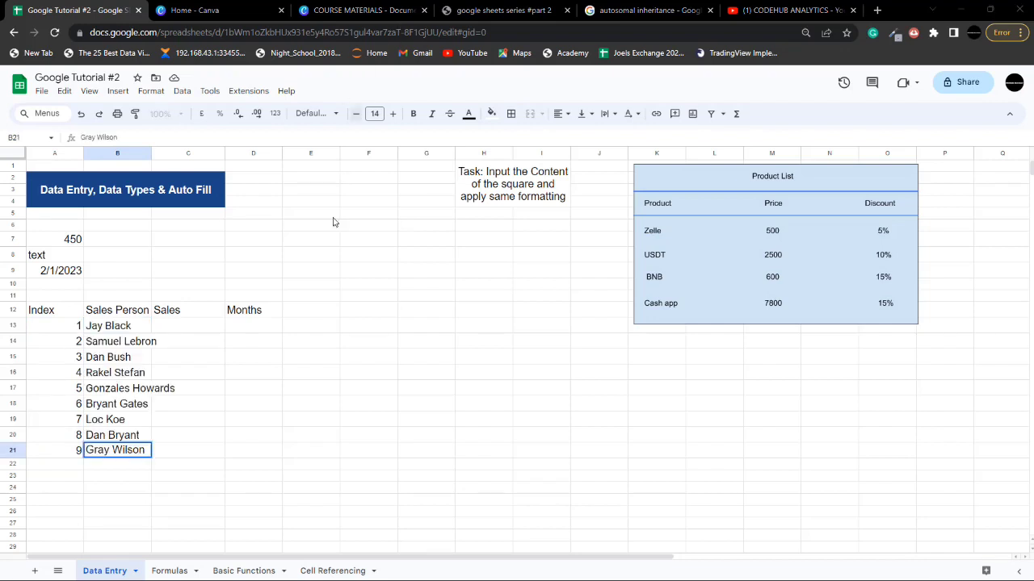
pyautogui.click(217, 341)
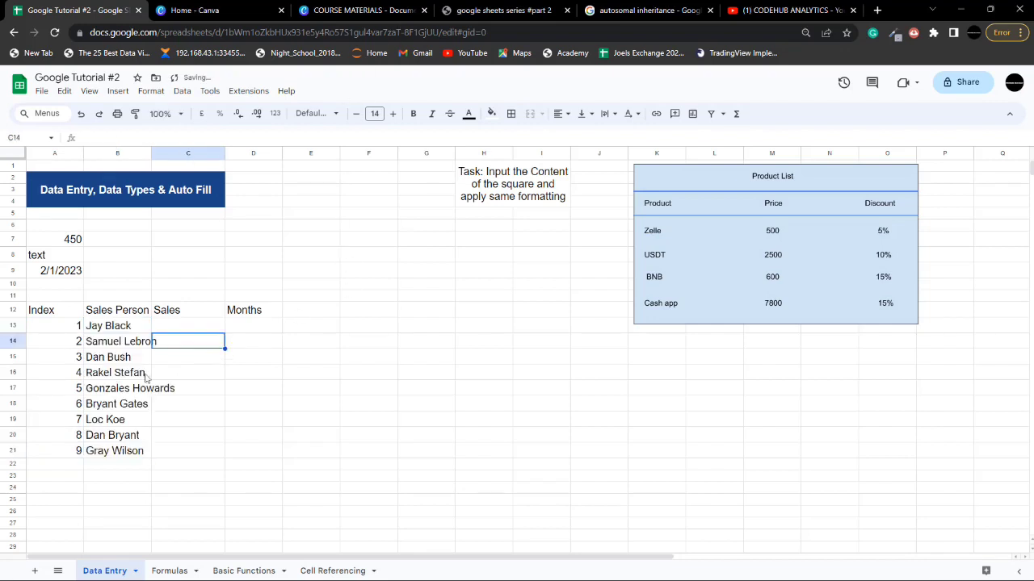
pyautogui.doubleClick(152, 154)
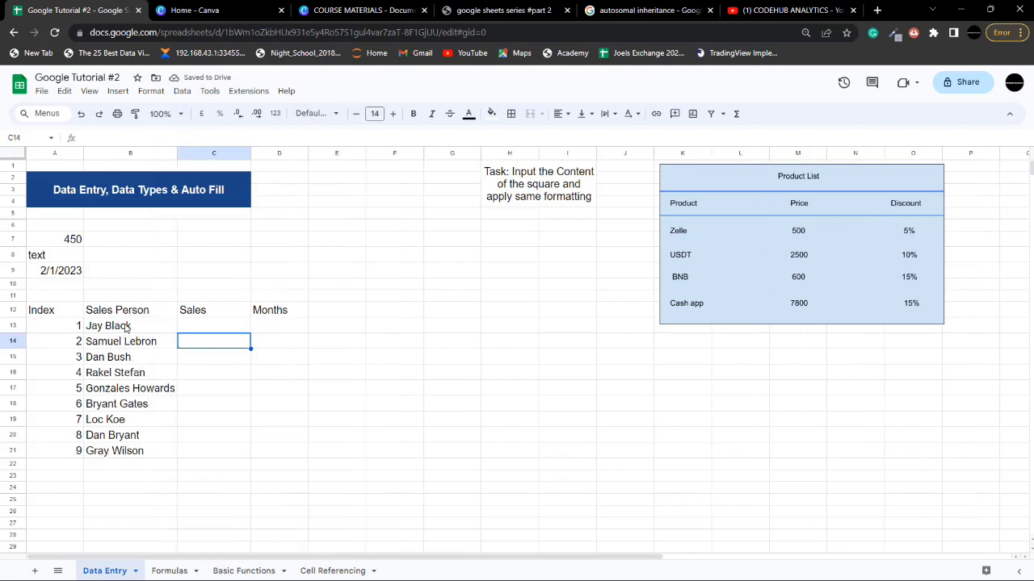
pyautogui.moveTo(125, 327); pyautogui.dragTo(133, 451)
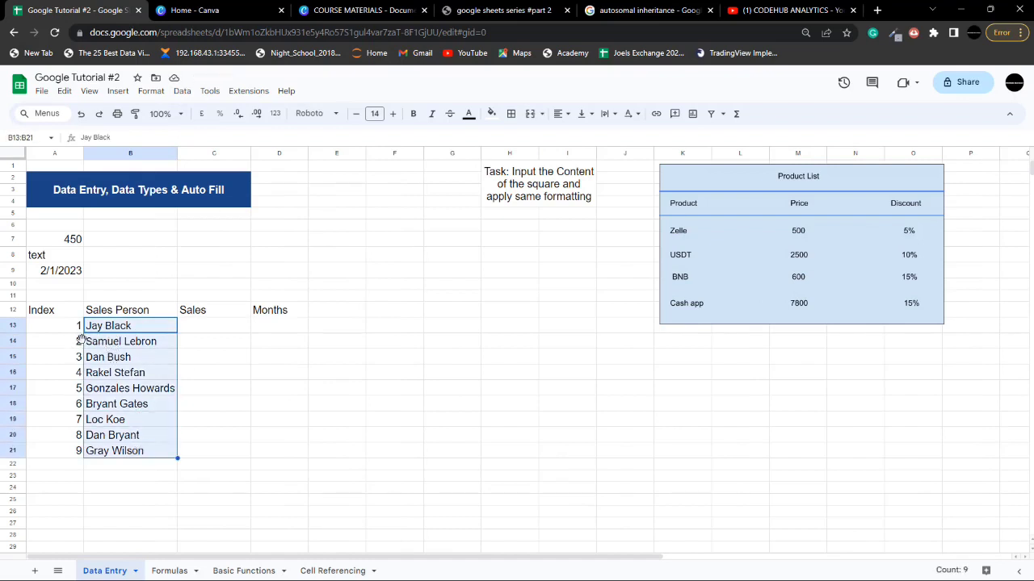
# Enter the sales figures 4000 in cell C13 and 4500 in cell C14
pyautogui.click(214, 328)
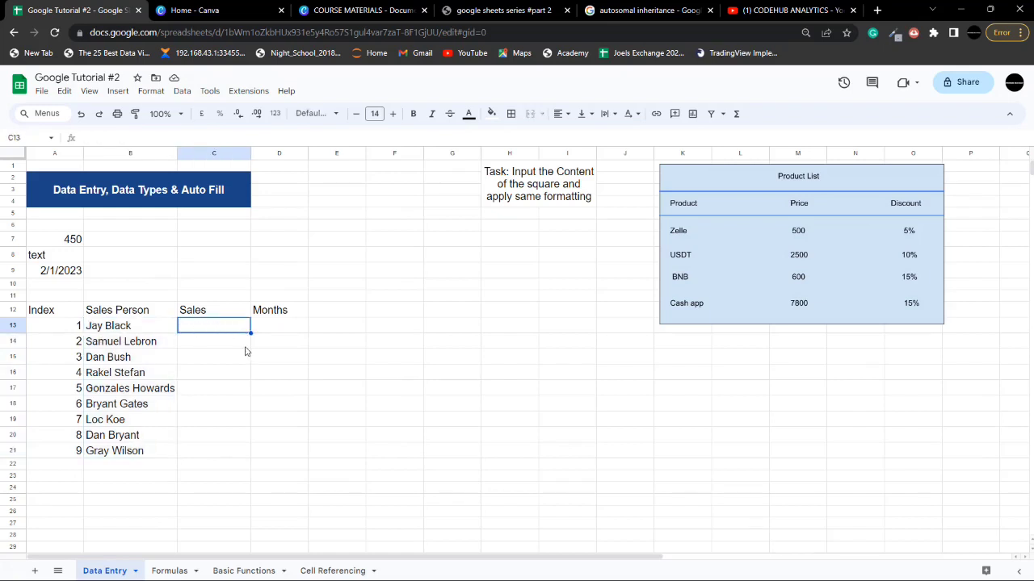
pyautogui.write('4000')
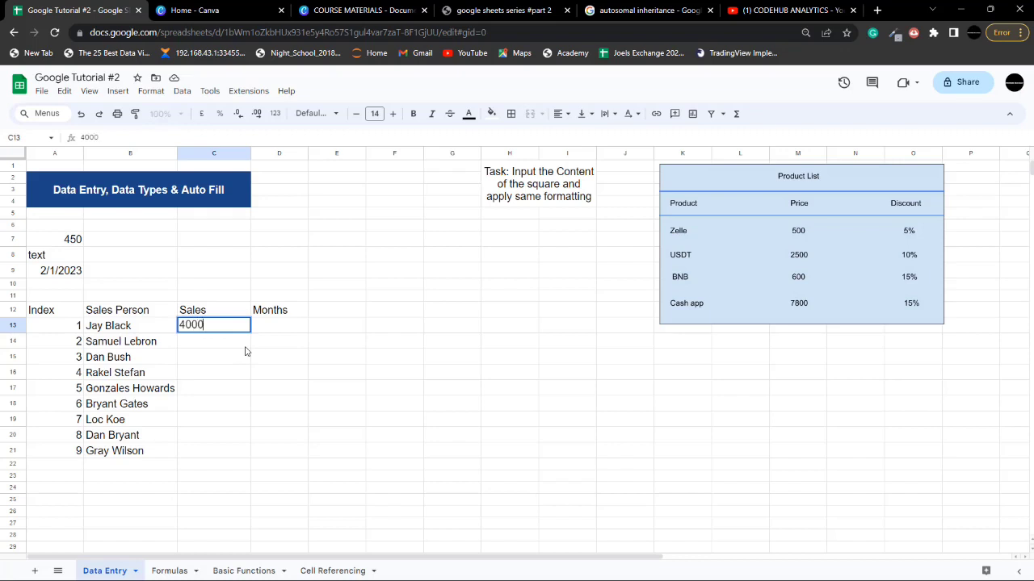
pyautogui.press('Return')
pyautogui.write('45')
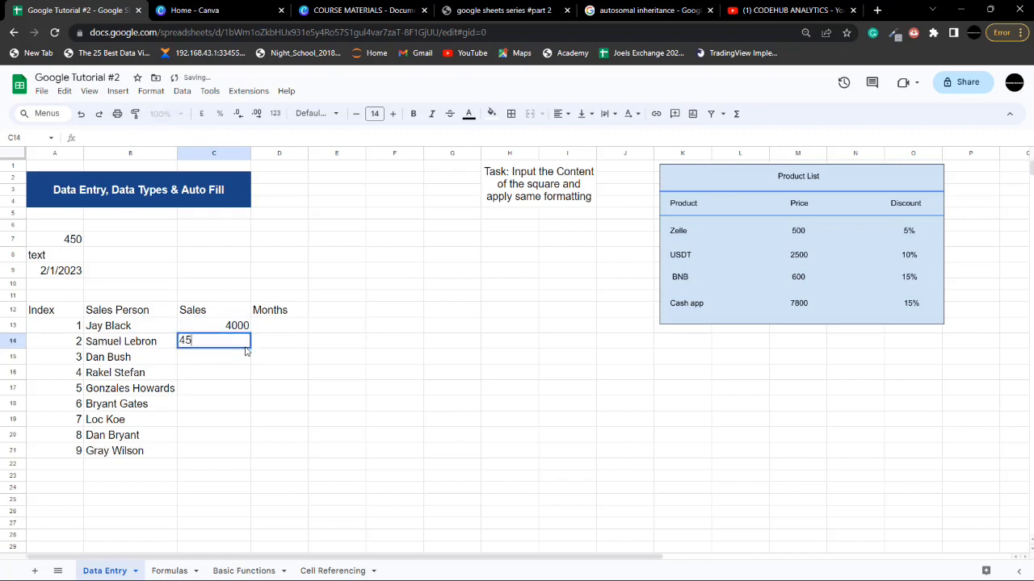
pyautogui.write('00')
pyautogui.press('Return')
# Autofill the sales series from C13:C14 down to C21
pyautogui.click(231, 325)
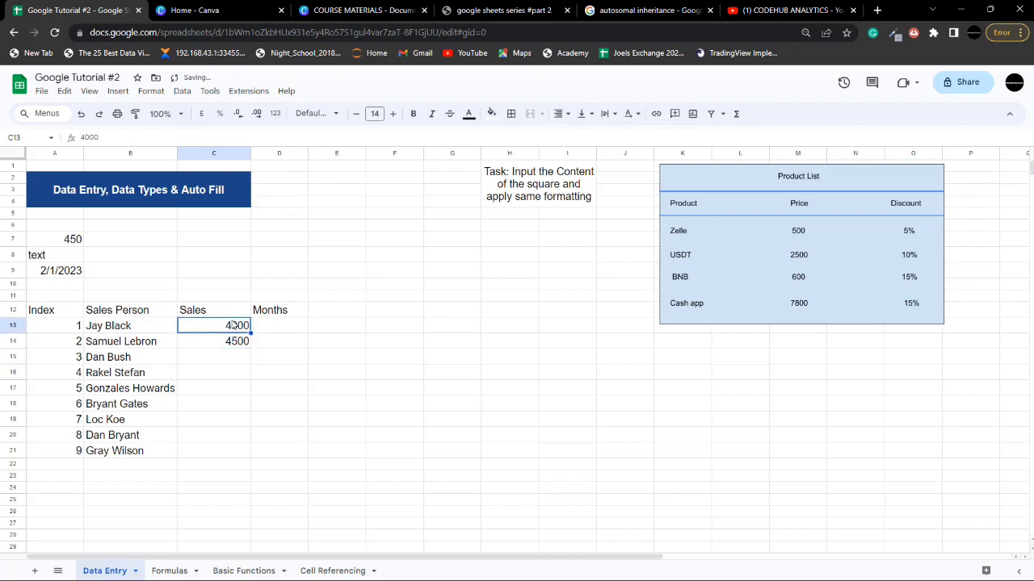
pyautogui.moveTo(242, 329); pyautogui.dragTo(247, 342)
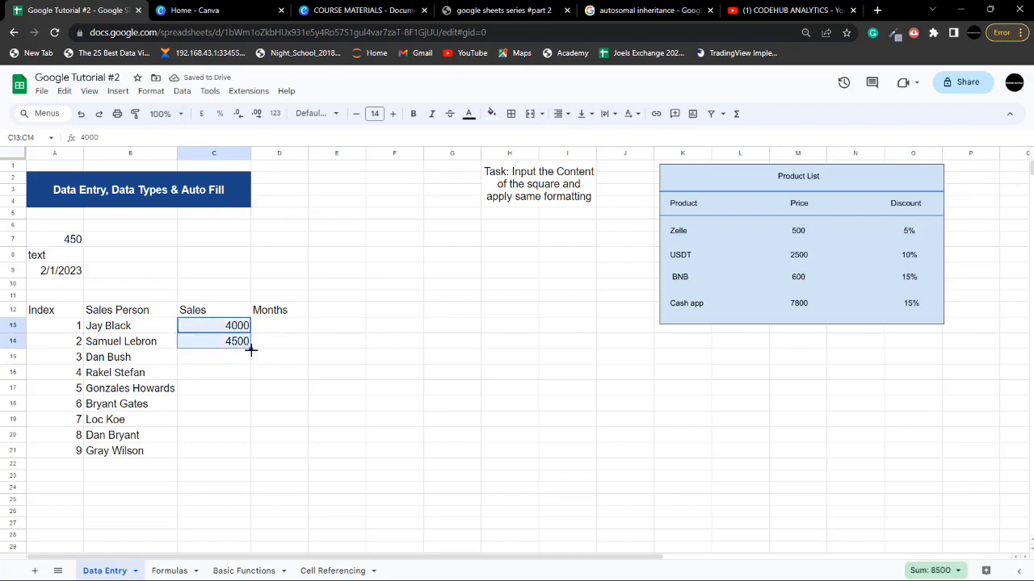
pyautogui.moveTo(250, 347); pyautogui.dragTo(243, 446)
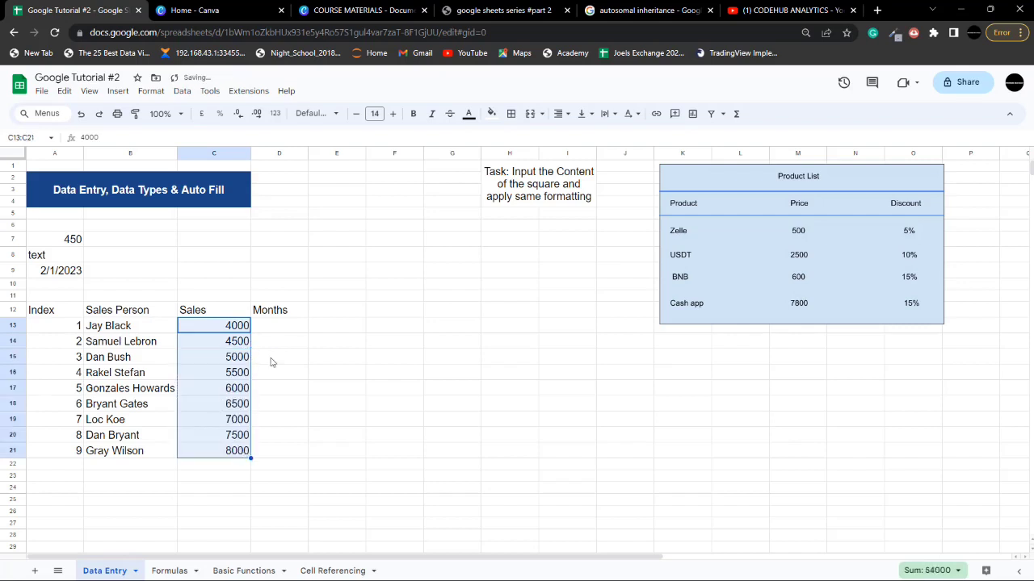
pyautogui.click(221, 361)
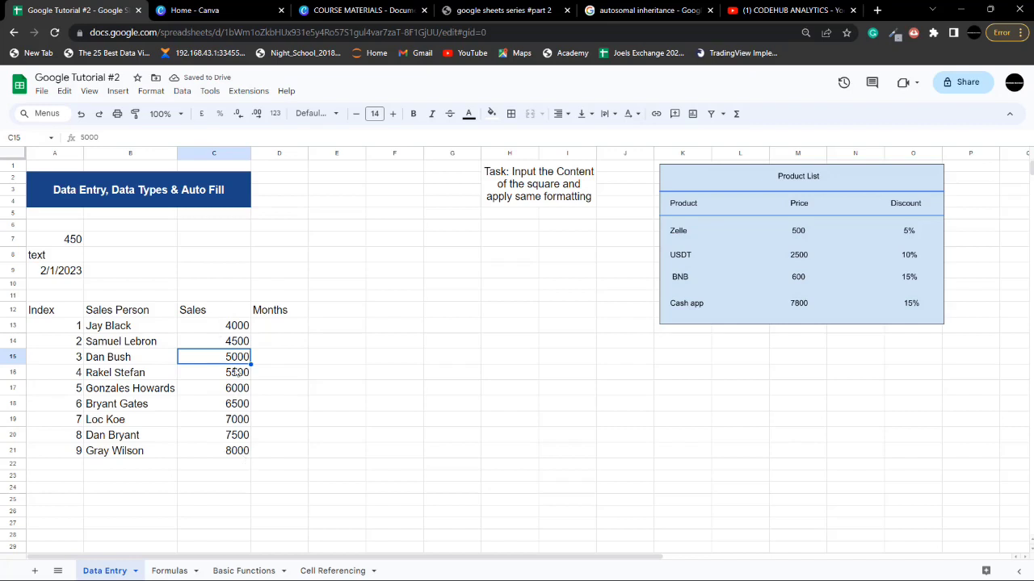
# Change the number format of the sales figures in C13:C21 to plain text
pyautogui.click(234, 327)
pyautogui.moveTo(234, 327); pyautogui.dragTo(236, 452)
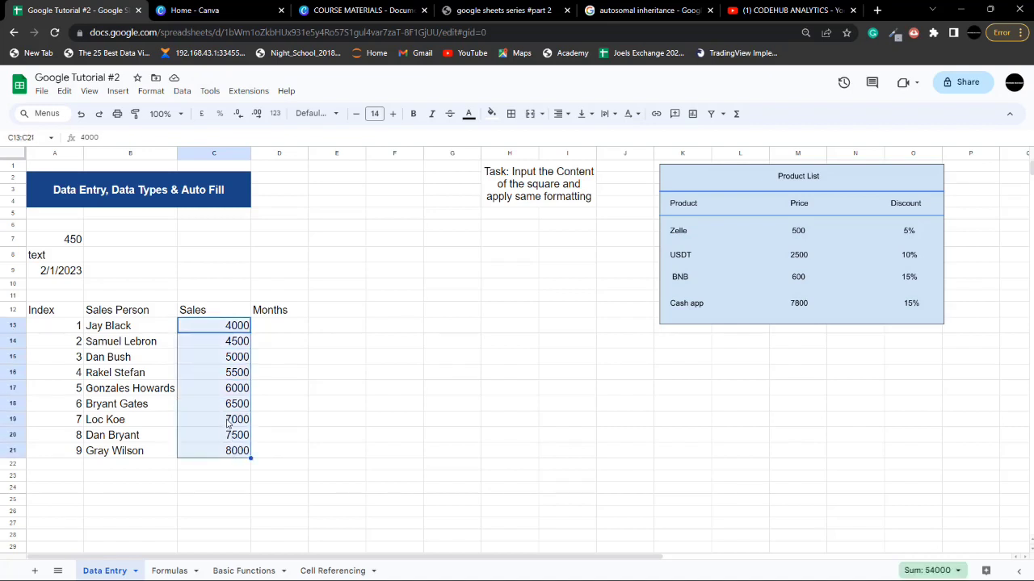
pyautogui.click(274, 115)
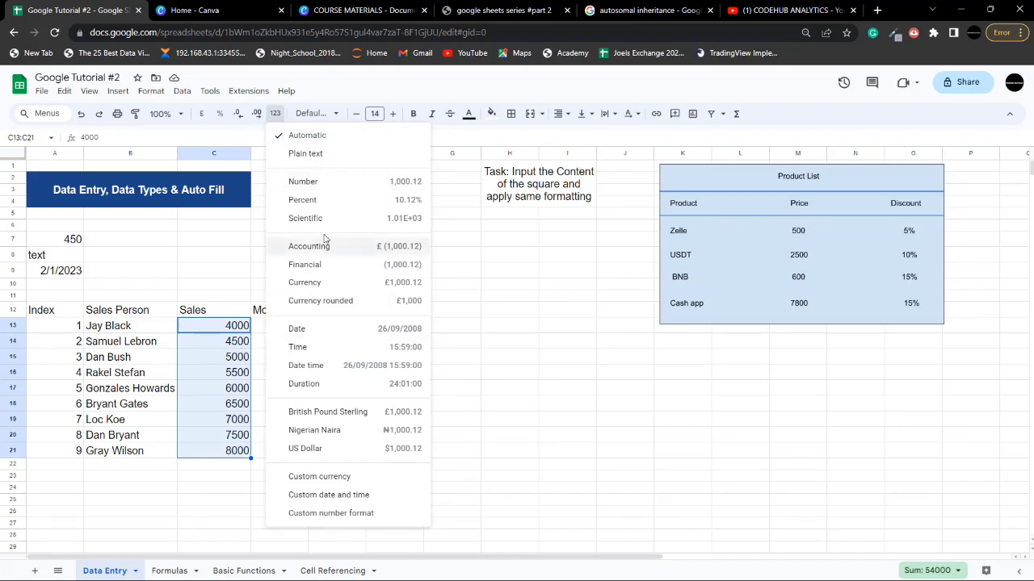
pyautogui.click(316, 158)
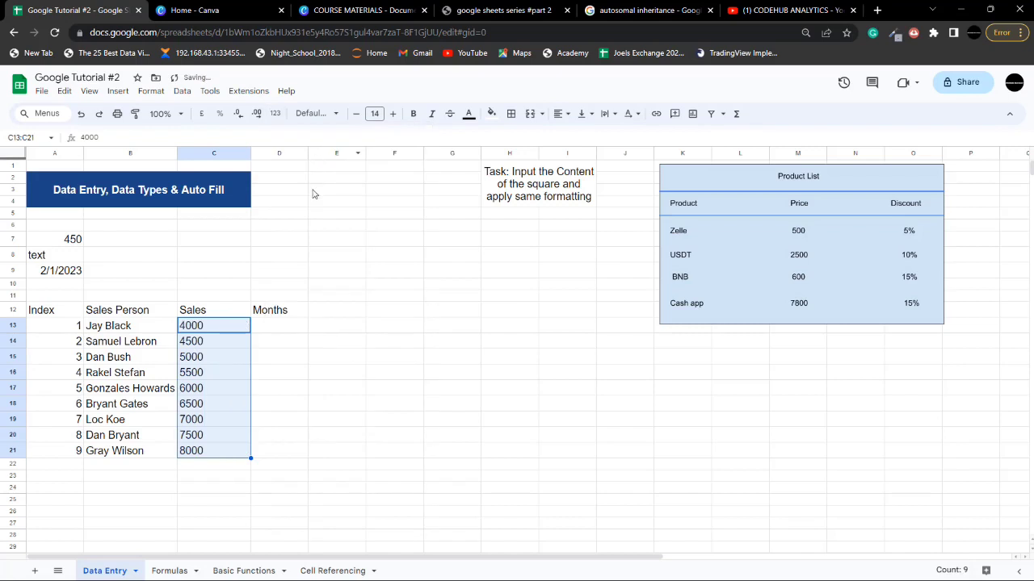
# Inspect the sales values in cells C13 to C16 one by one to see how they are stored and aligned
pyautogui.click(208, 329)
pyautogui.click(206, 342)
pyautogui.click(200, 359)
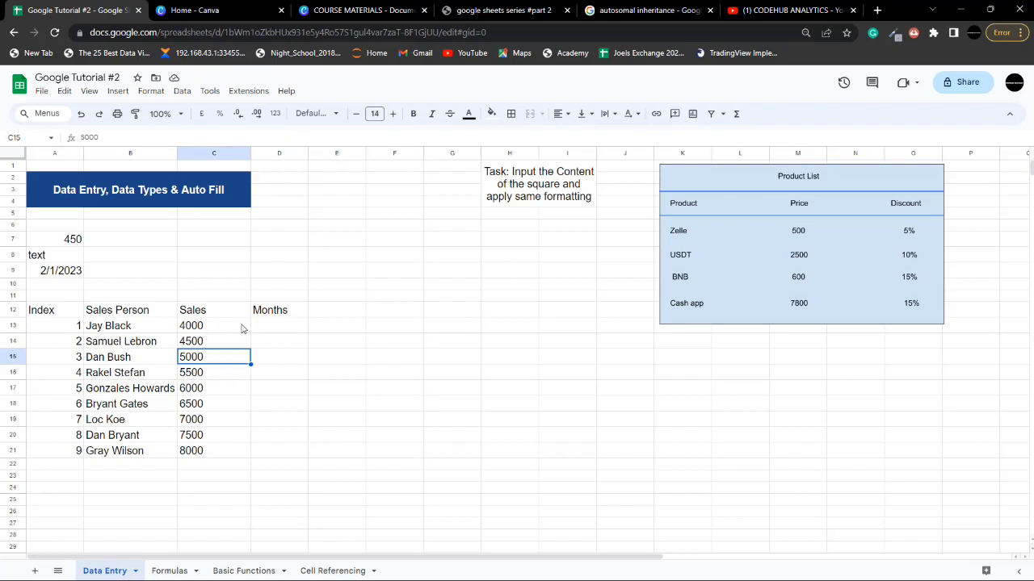
pyautogui.click(200, 329)
pyautogui.click(196, 344)
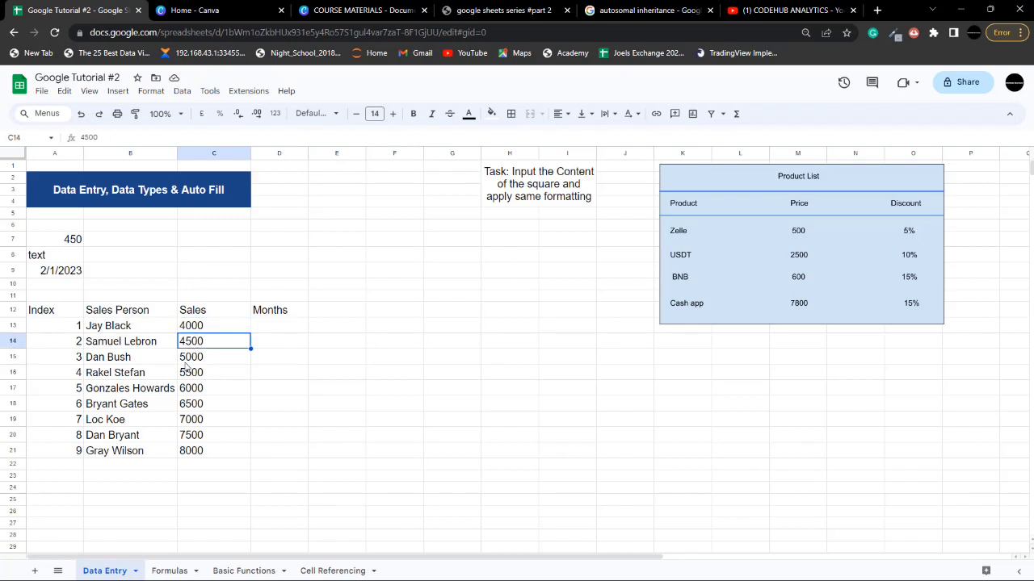
pyautogui.click(189, 360)
pyautogui.click(188, 371)
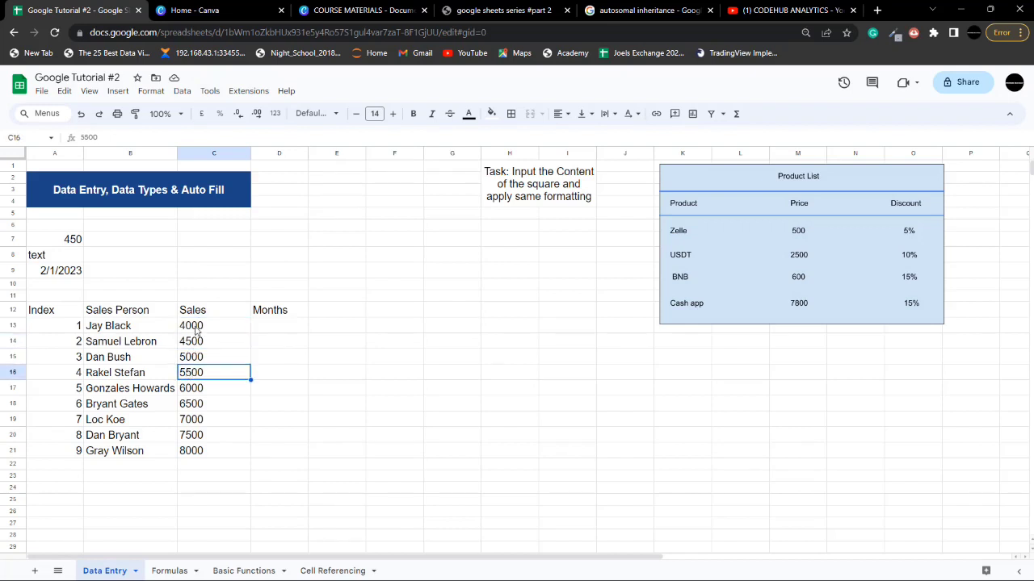
# Format the sales figures in C13:C21 with the British Pound Sterling custom currency, searching the currency list for "pou"
pyautogui.moveTo(196, 331); pyautogui.dragTo(212, 452)
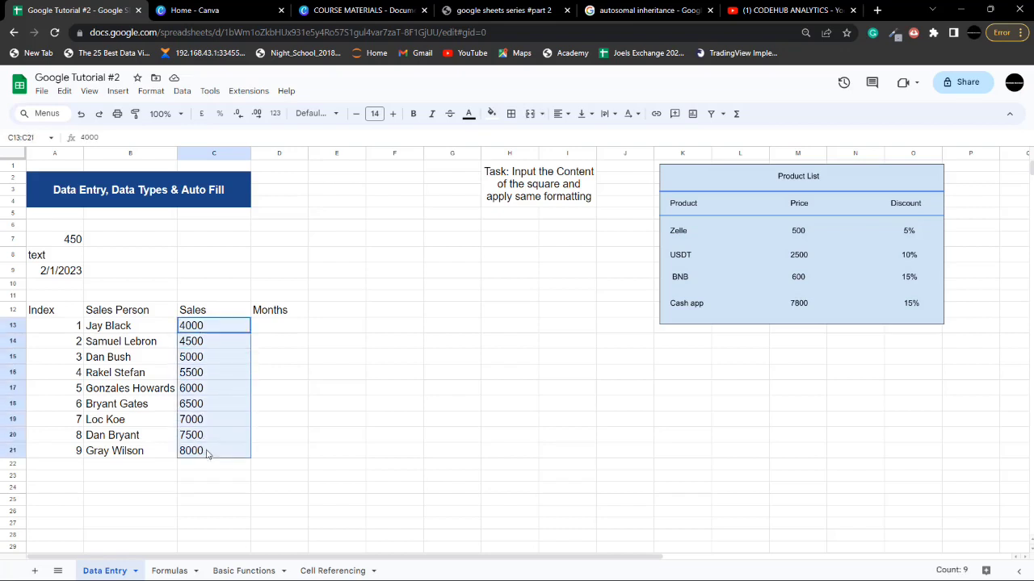
pyautogui.click(274, 116)
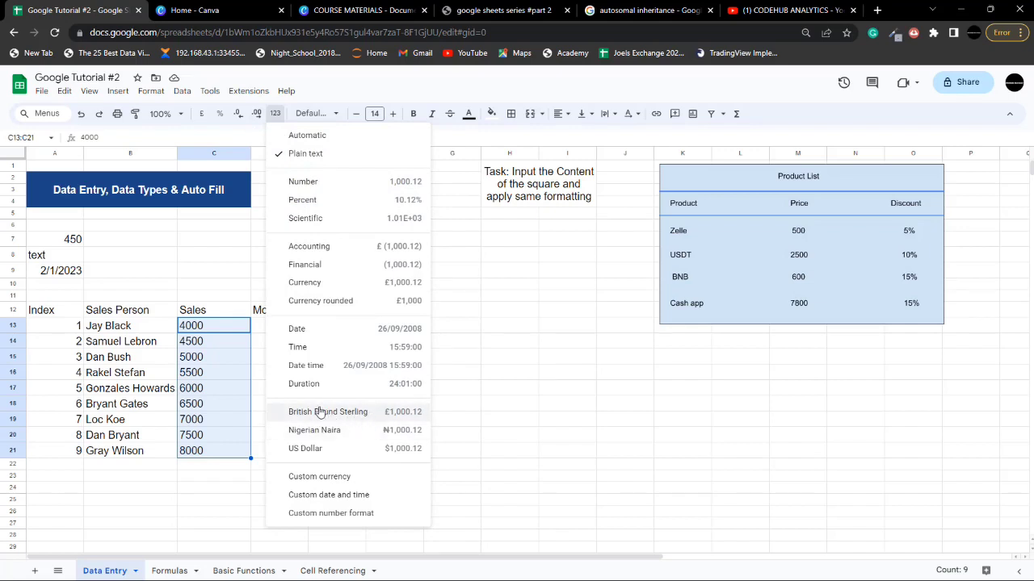
pyautogui.click(343, 477)
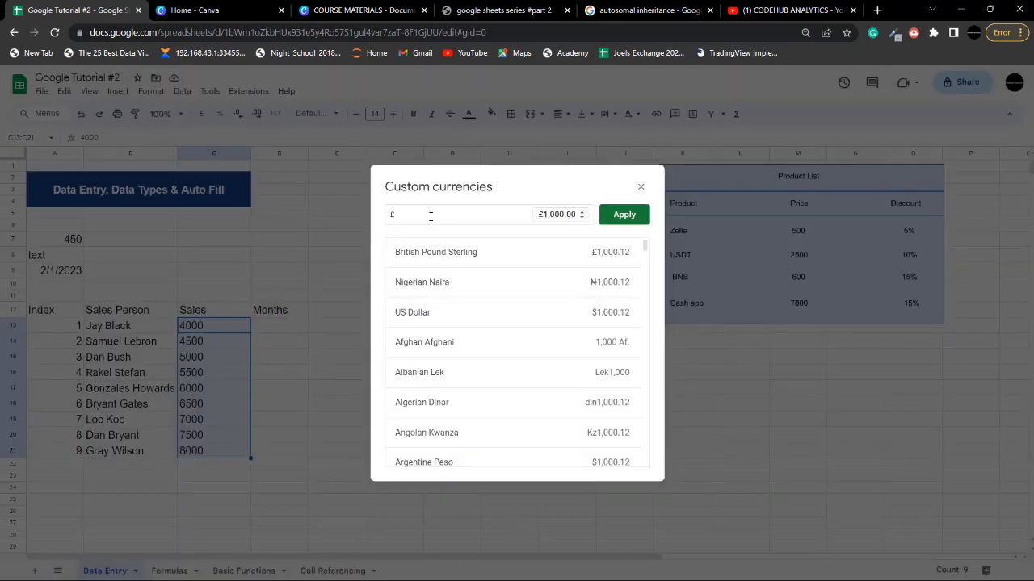
pyautogui.press('BackSpace')
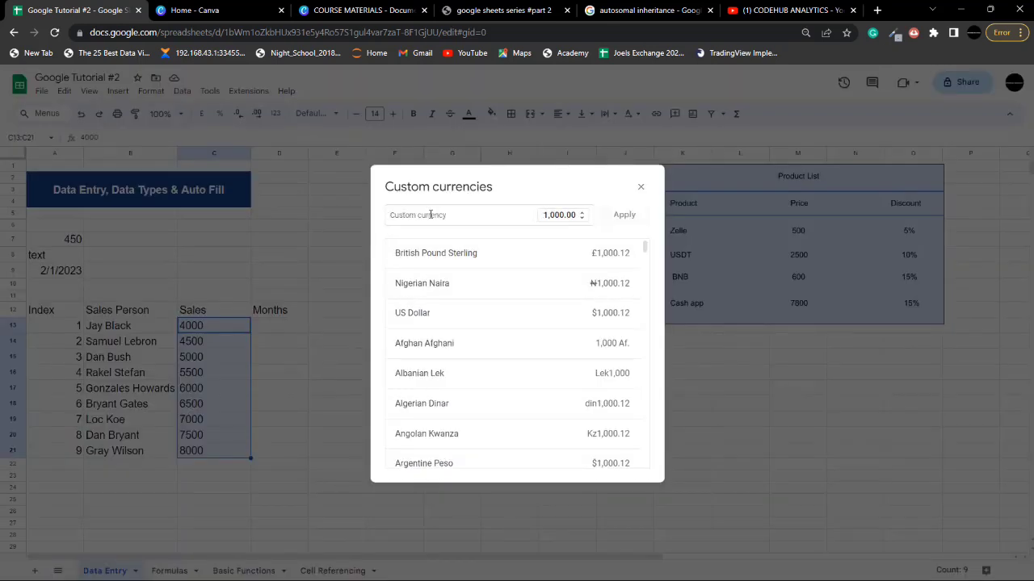
pyautogui.write('pou')
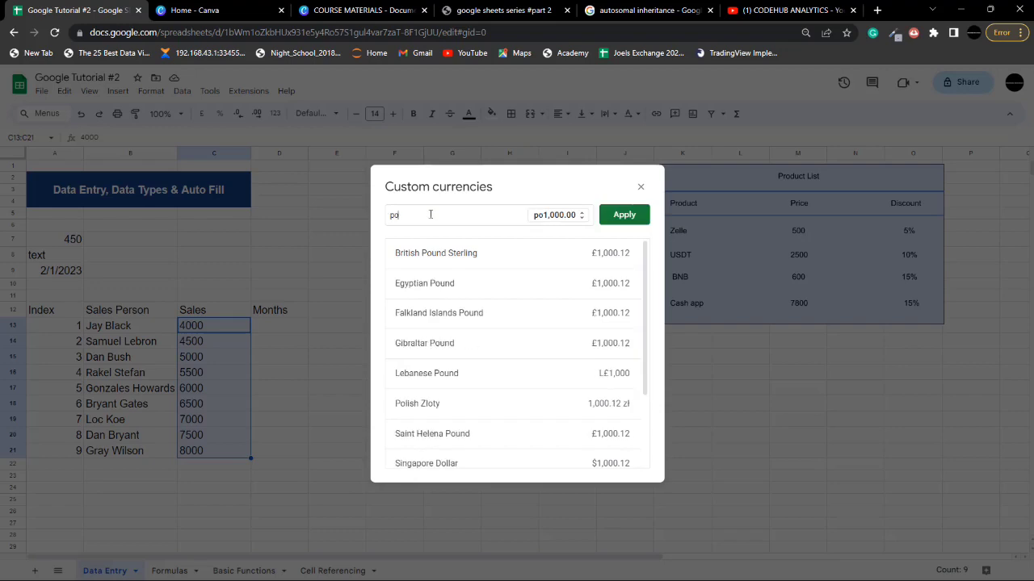
pyautogui.click(432, 253)
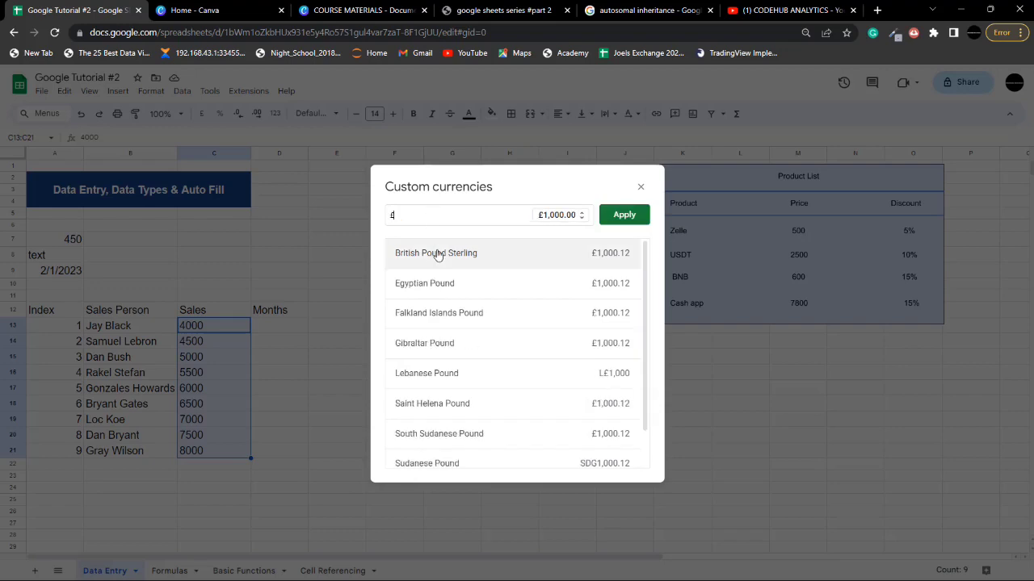
pyautogui.click(622, 215)
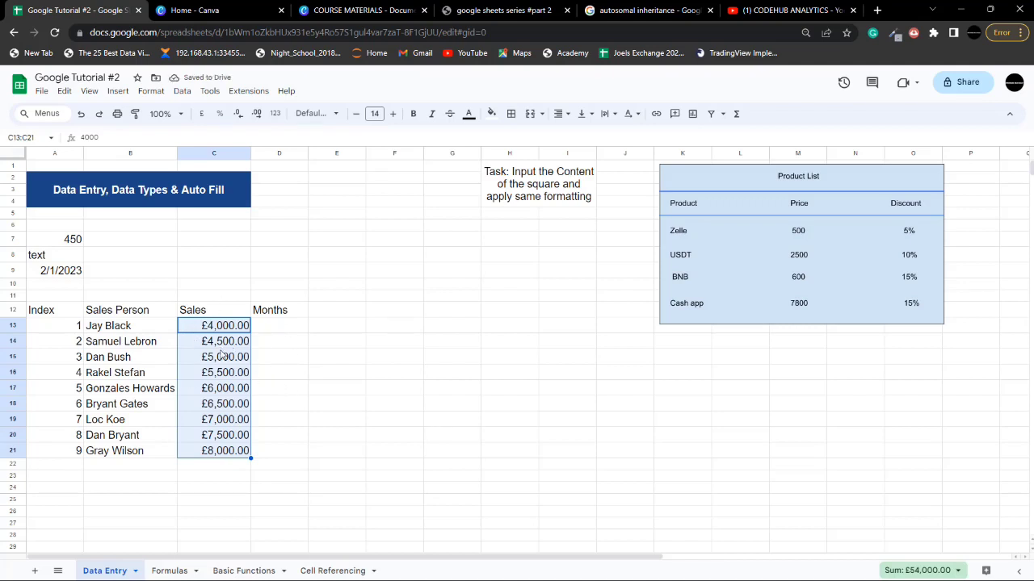
pyautogui.press('XF86MonBrightnessDown')
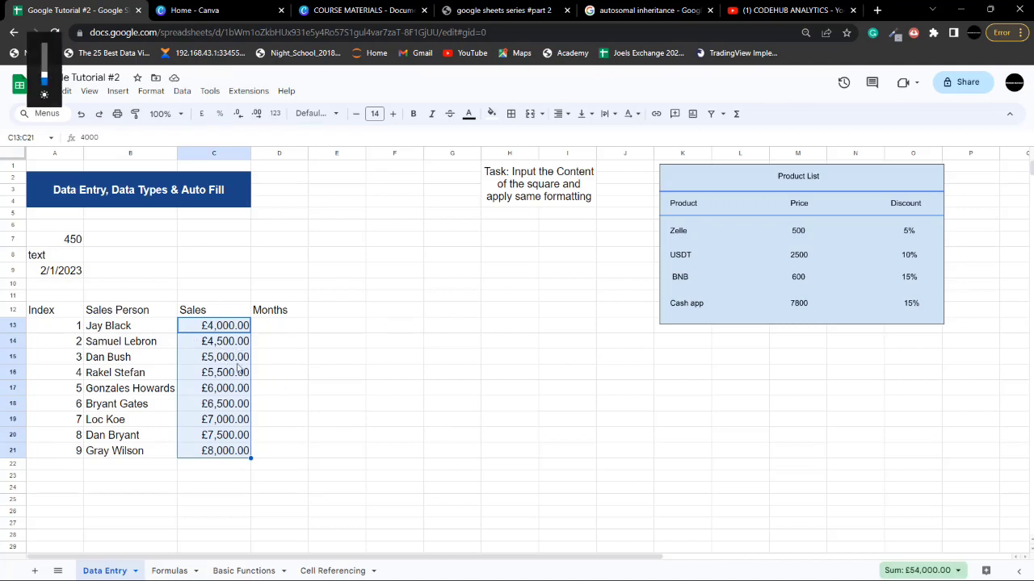
pyautogui.click(222, 360)
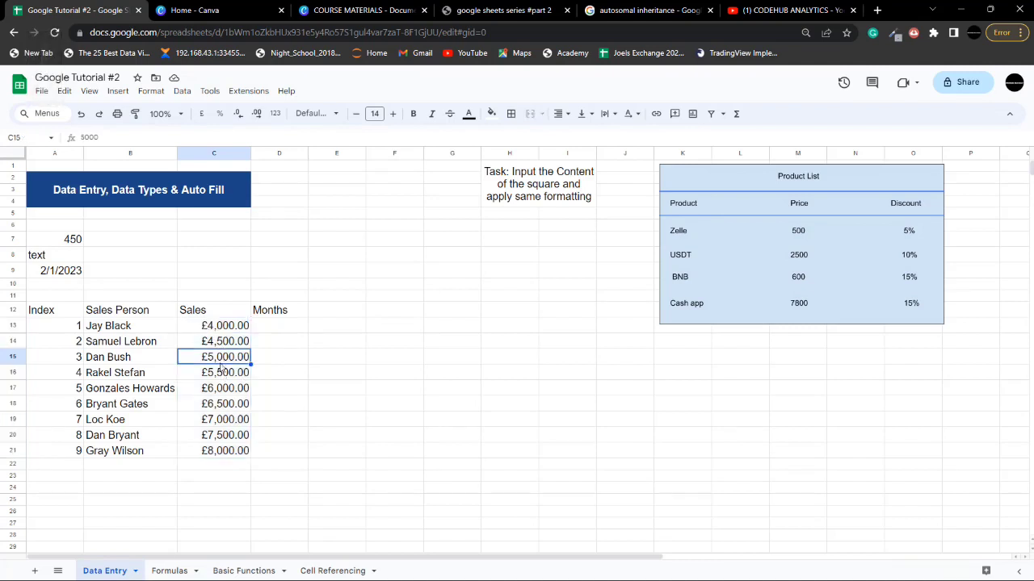
pyautogui.click(222, 372)
# Enter January in cell D13 and autofill the month names down to D21
pyautogui.click(270, 325)
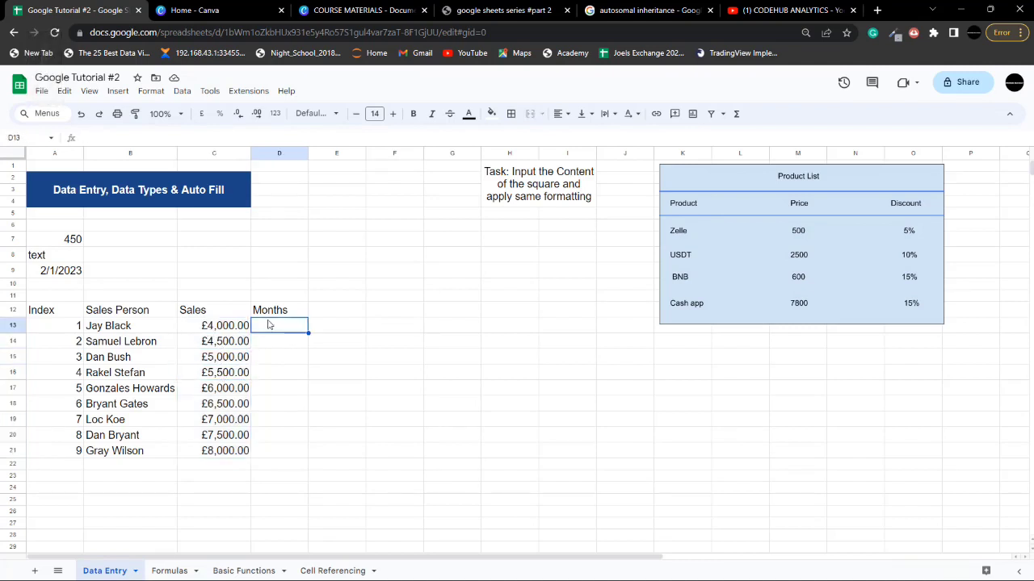
pyautogui.write('Ja')
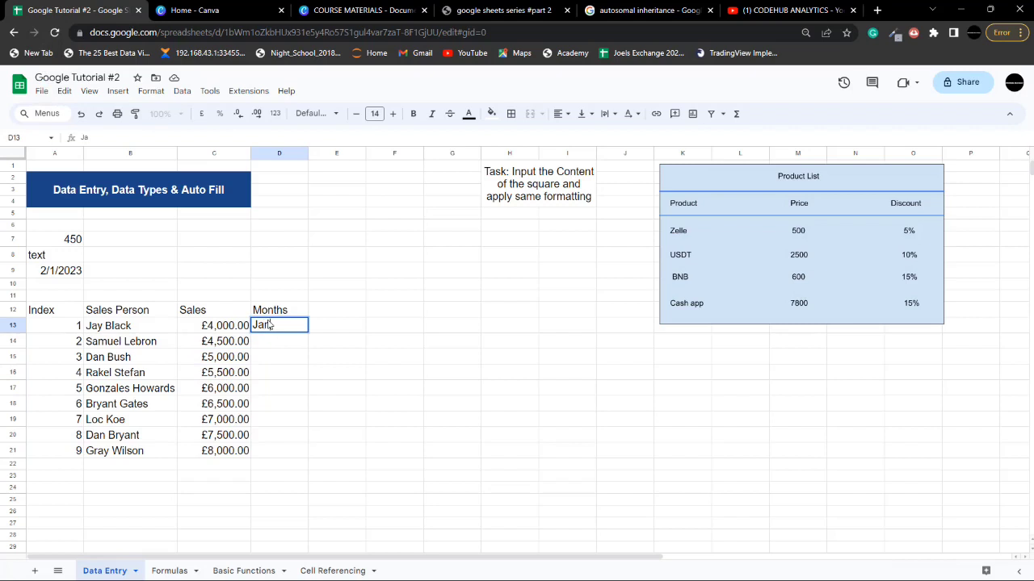
pyautogui.write('nuary')
pyautogui.press('Return')
pyautogui.click(297, 328)
pyautogui.moveTo(306, 332); pyautogui.dragTo(307, 448)
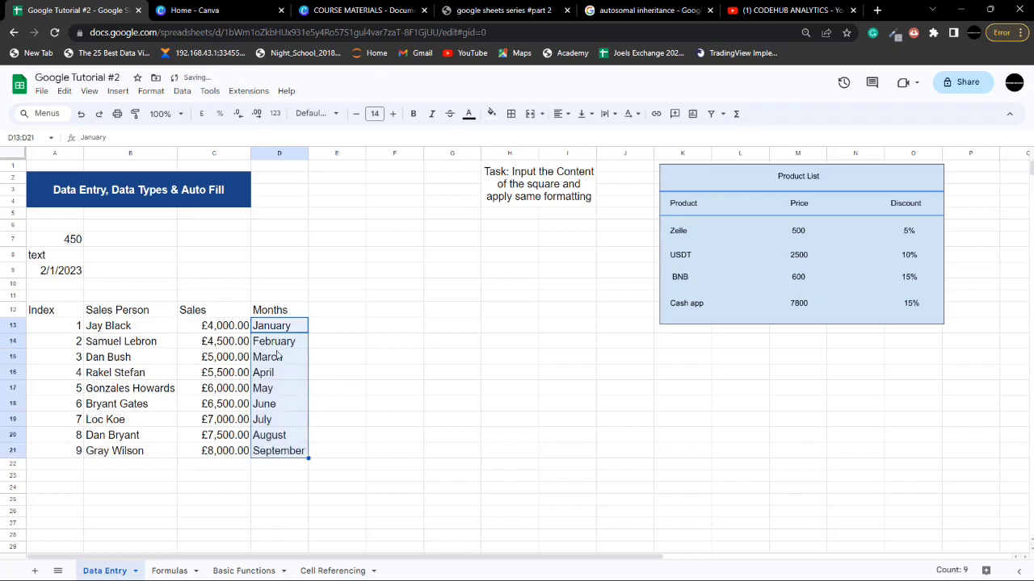
pyautogui.click(326, 375)
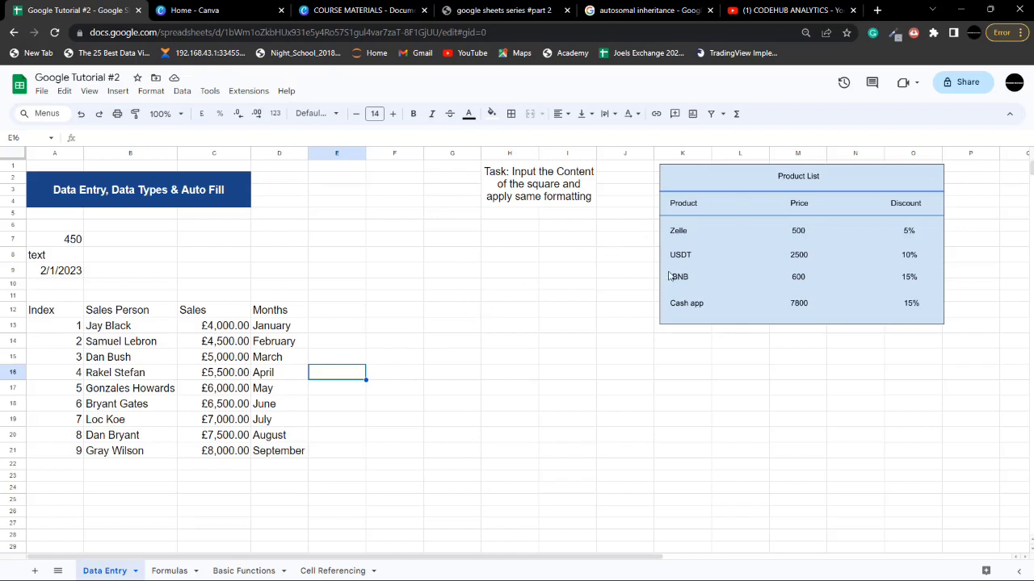
# Move the Product List picture slightly to the right and down, and mark out the empty range G8:J16 beside it
pyautogui.click(710, 171)
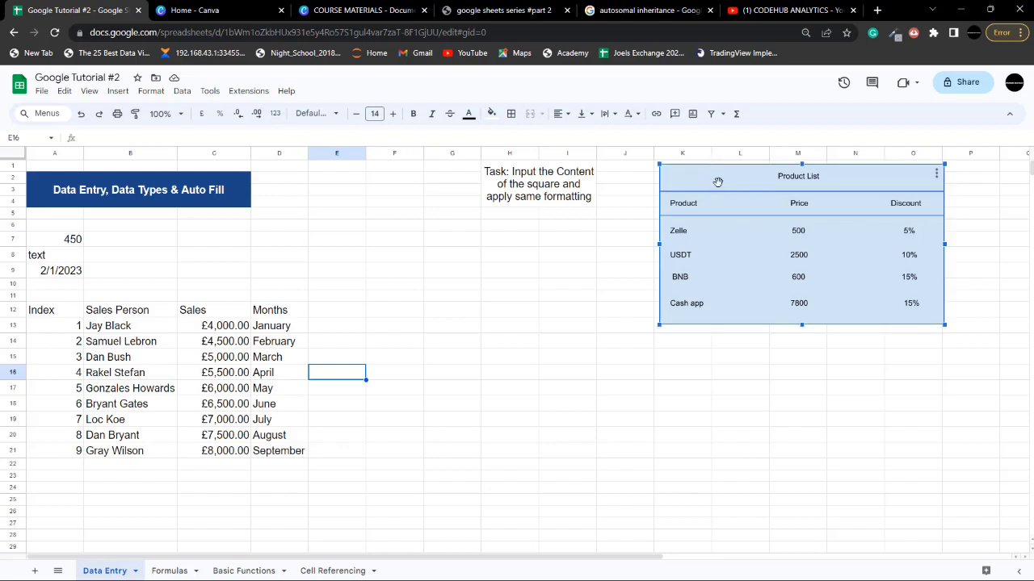
pyautogui.moveTo(703, 178)
pyautogui.mouseDown()
pyautogui.moveTo(722, 204)
pyautogui.moveTo(727, 180)
pyautogui.mouseUp()
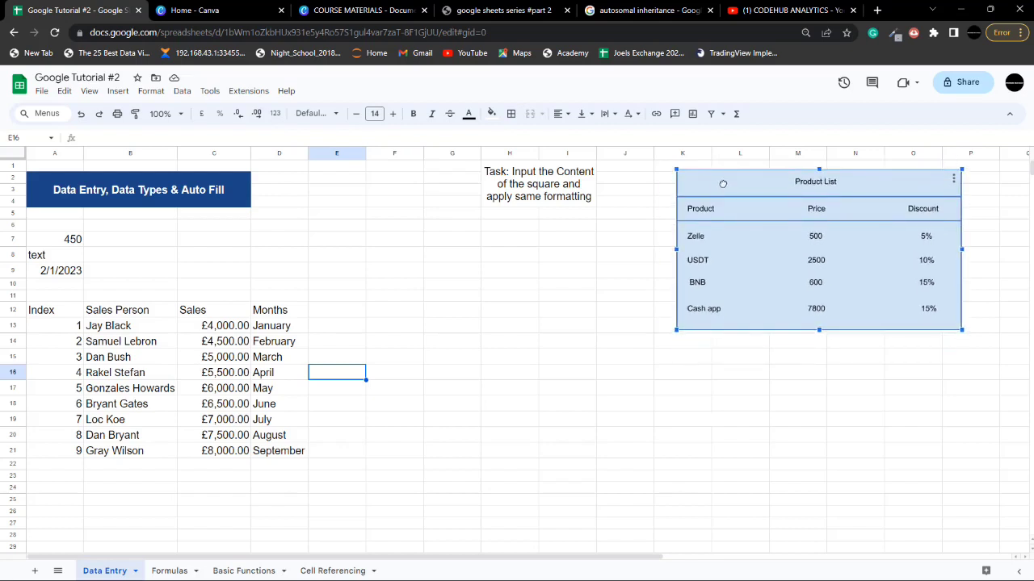
pyautogui.click(625, 256)
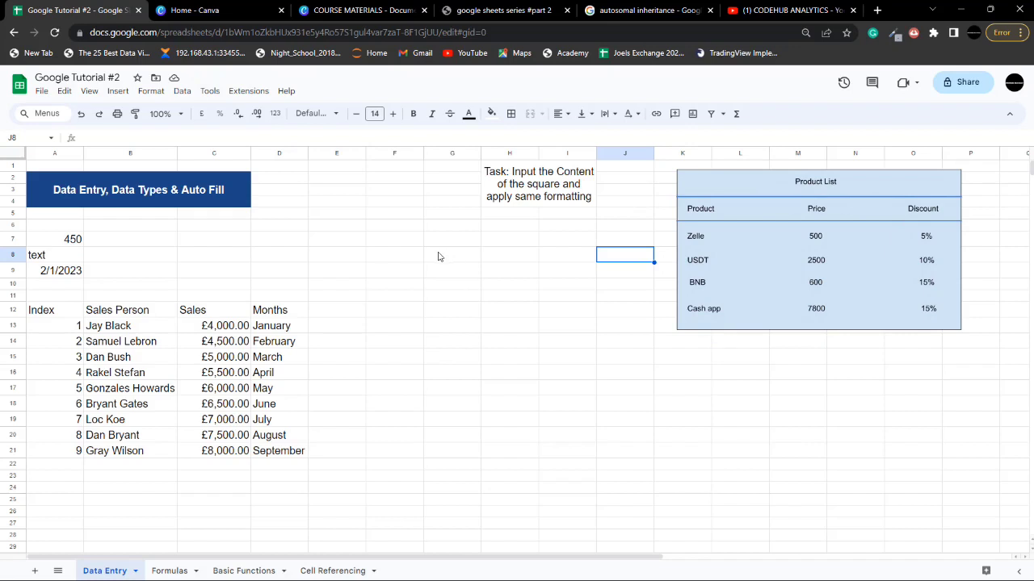
pyautogui.moveTo(439, 256); pyautogui.dragTo(618, 374)
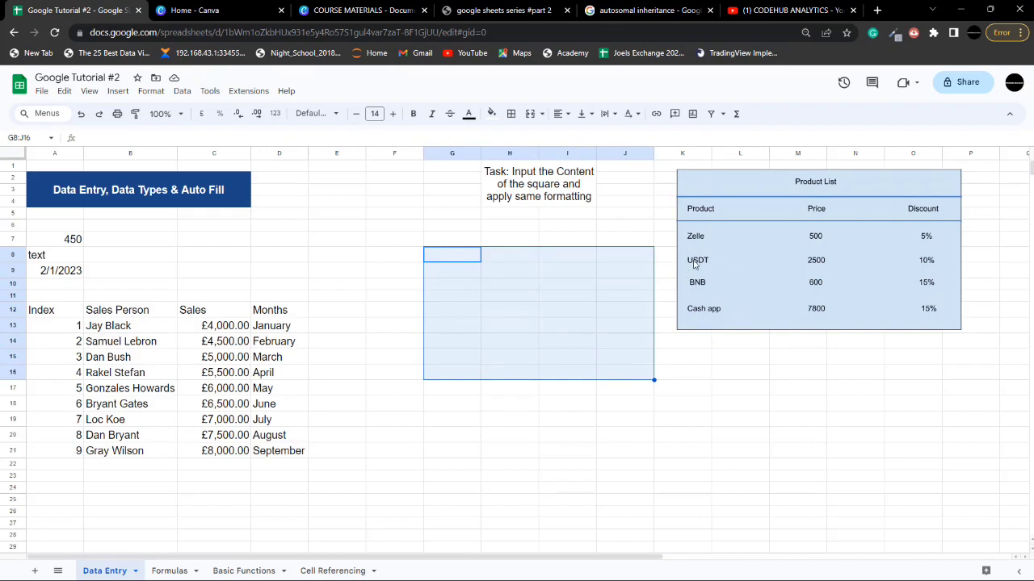
pyautogui.click(374, 437)
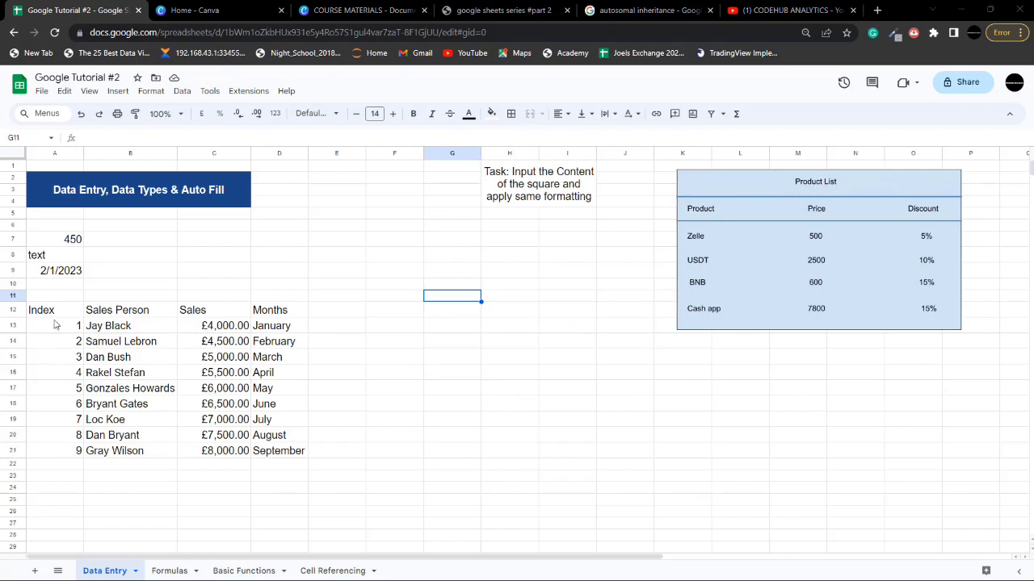
# Add a red, medium-thickness bottom border to the header row A12:D12
pyautogui.moveTo(38, 312); pyautogui.dragTo(256, 315)
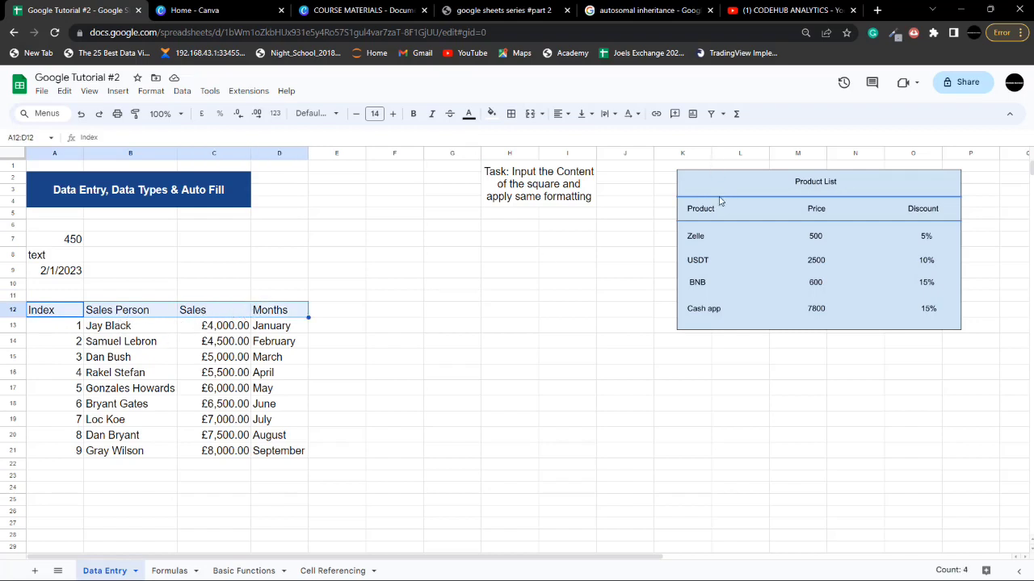
pyautogui.click(511, 116)
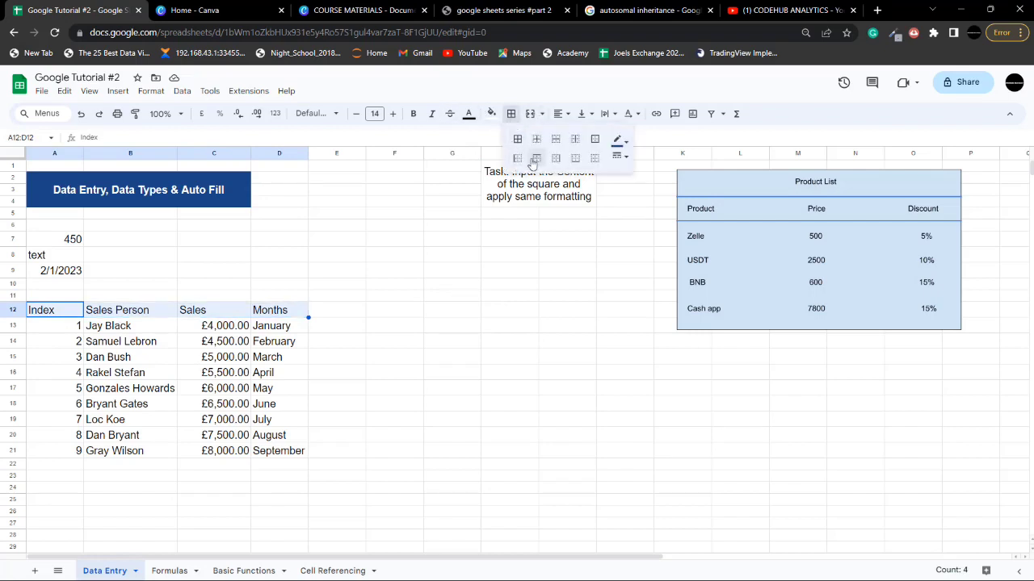
pyautogui.click(575, 160)
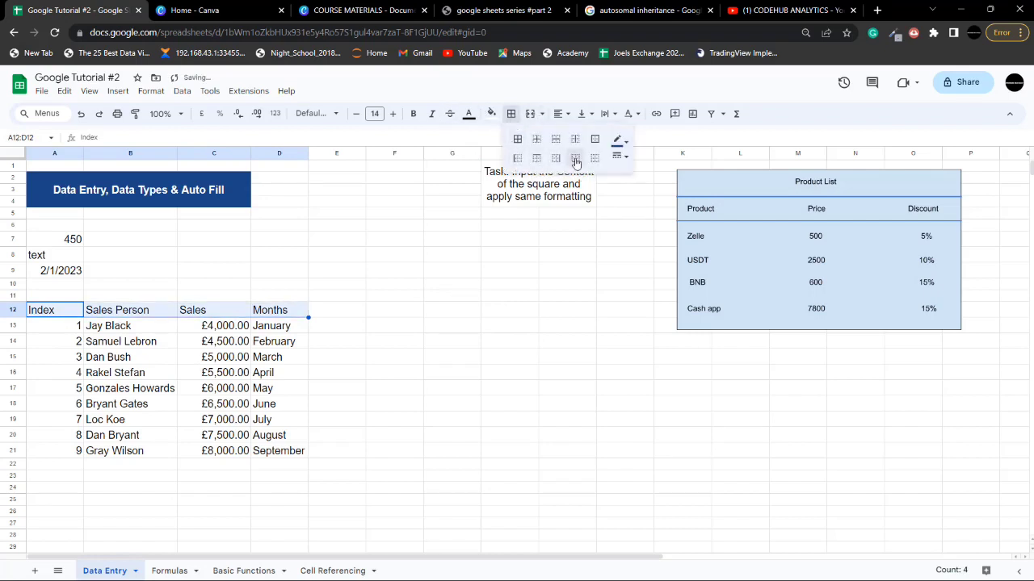
pyautogui.click(624, 160)
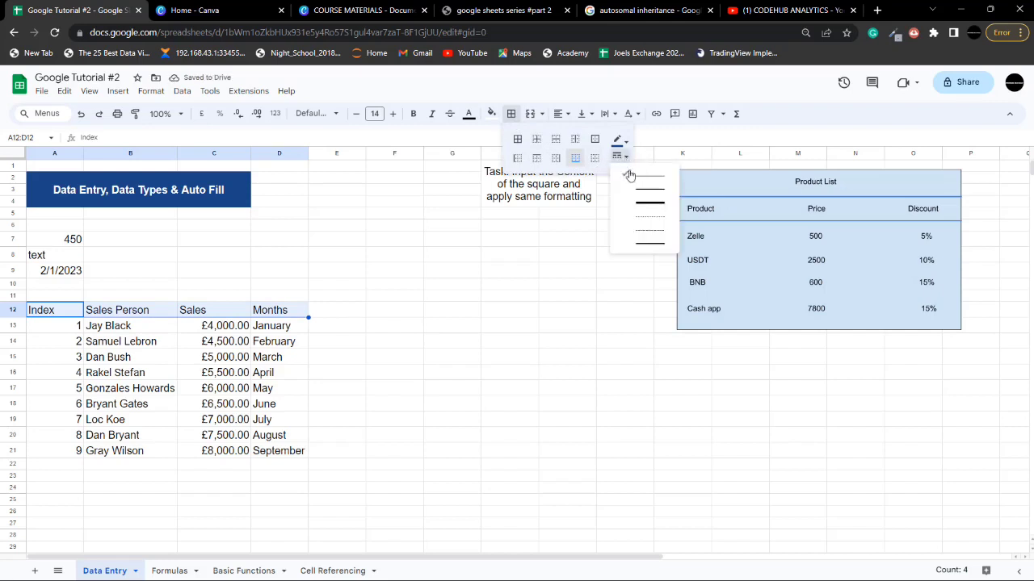
pyautogui.click(641, 191)
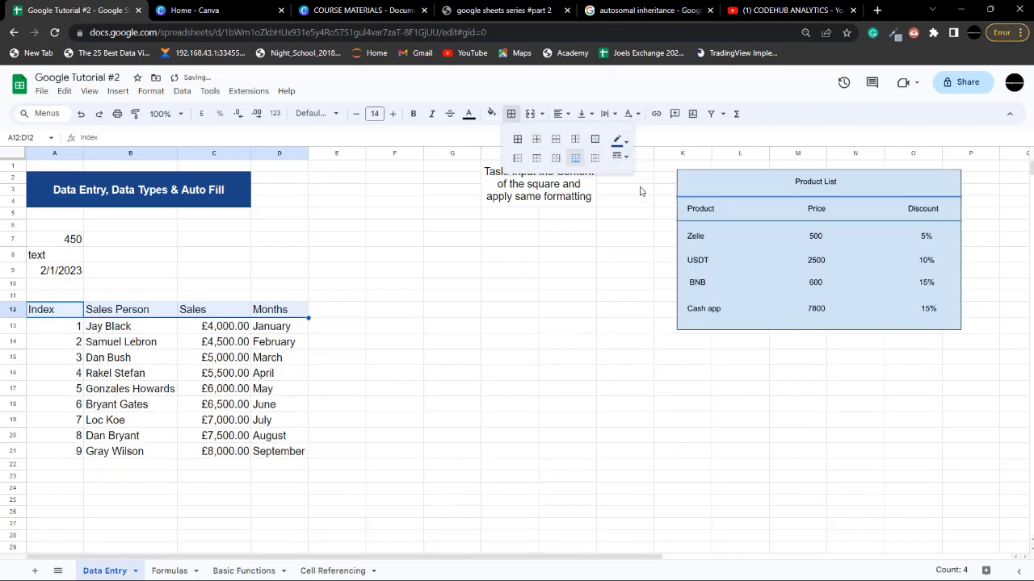
pyautogui.click(620, 140)
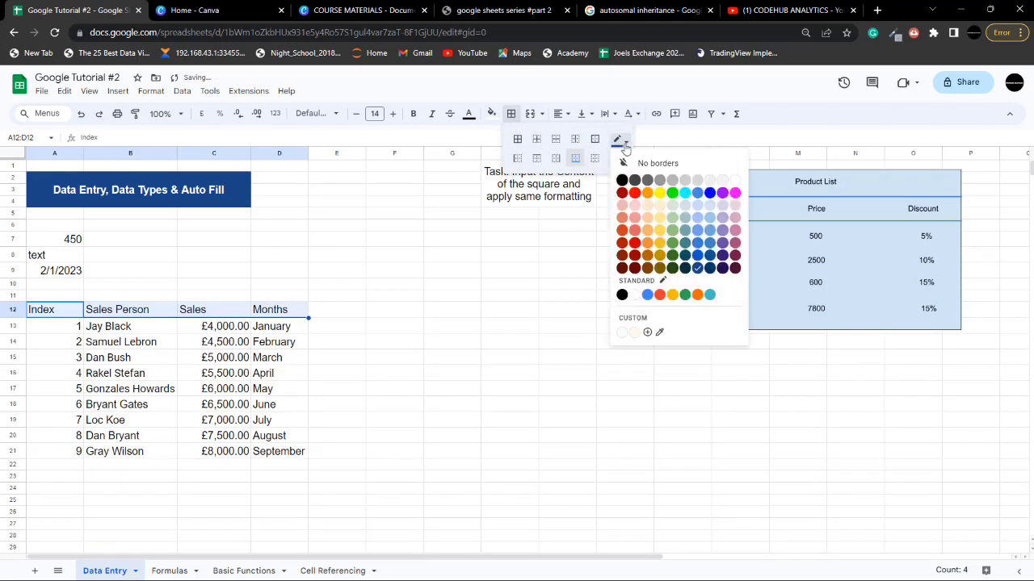
pyautogui.click(662, 295)
pyautogui.click(446, 343)
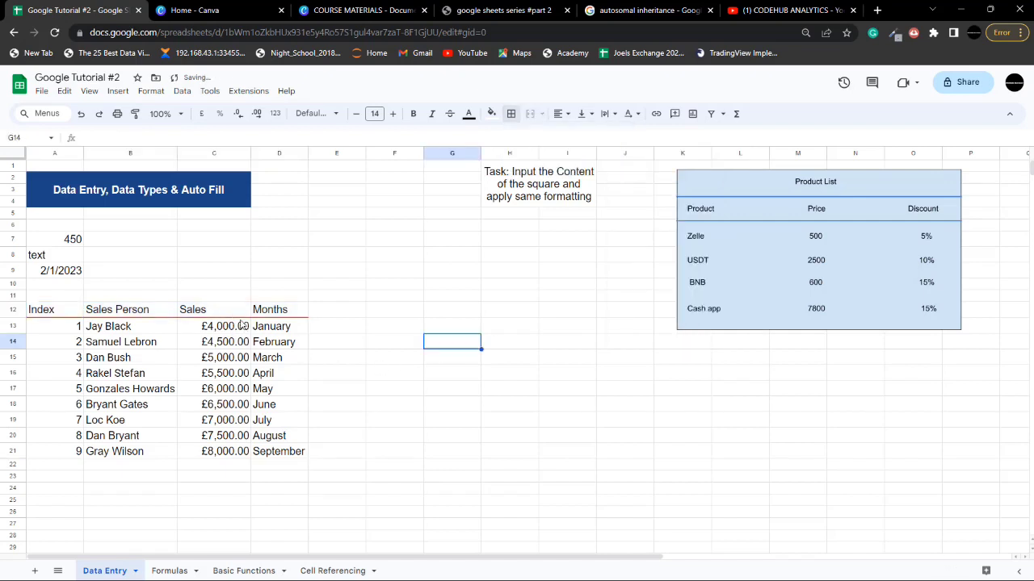
# Insert one row above row 10 to make space over the sales table
pyautogui.click(136, 286)
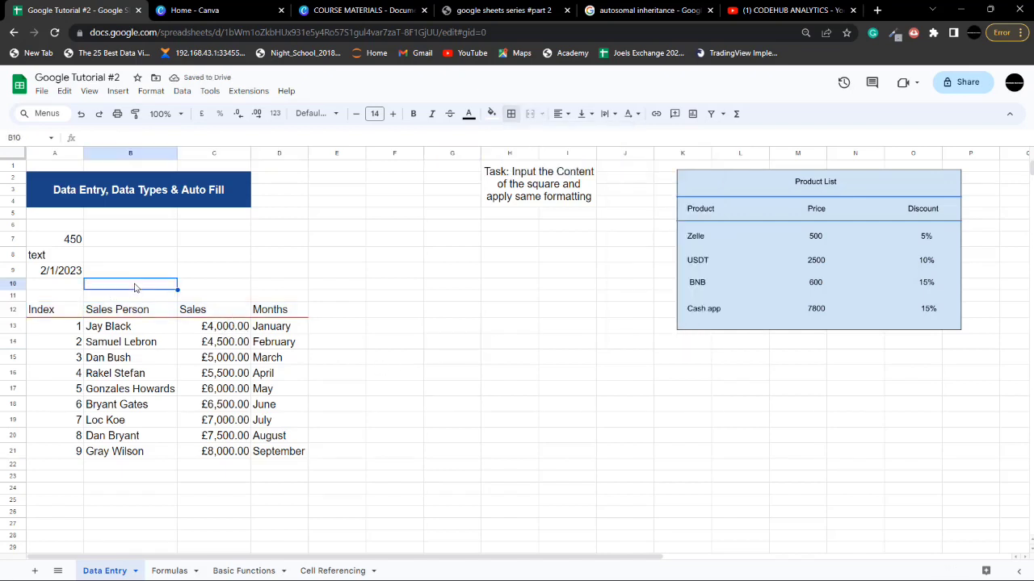
pyautogui.click(12, 279)
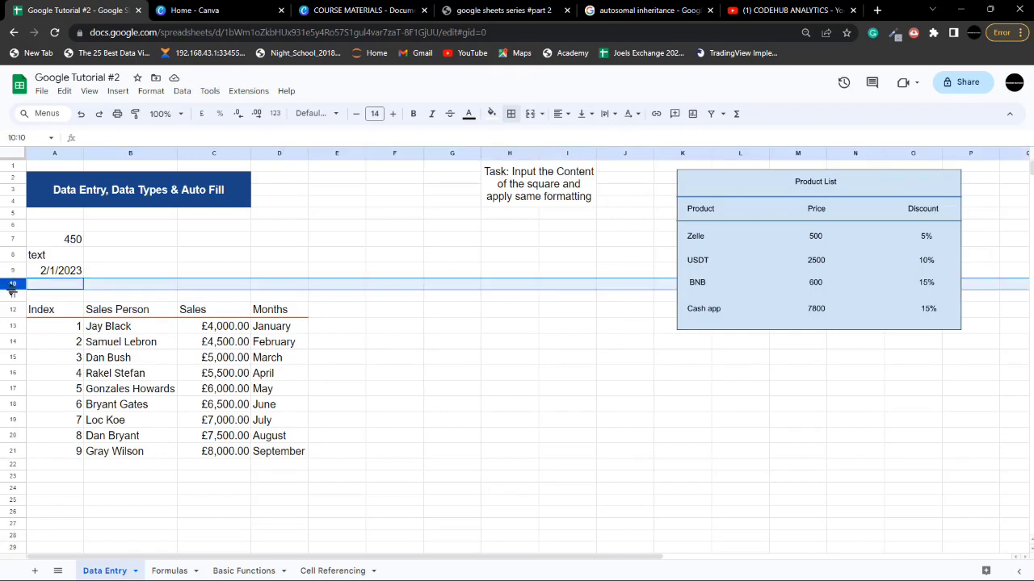
pyautogui.rightClick(13, 289)
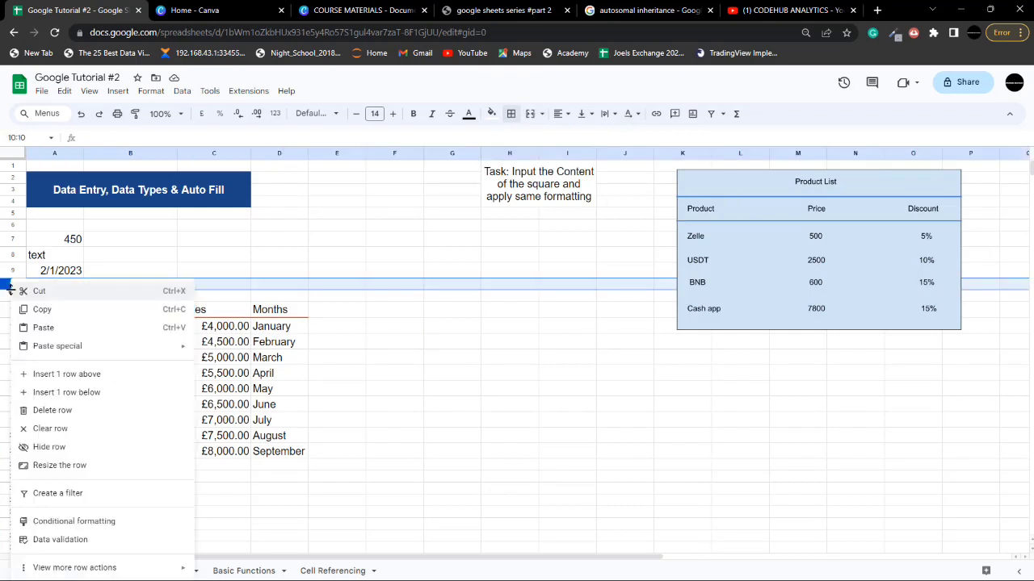
pyautogui.click(54, 373)
pyautogui.click(484, 336)
# Enter the table title "Sales Data 2023" in cell B12 above the Sales Person header
pyautogui.click(135, 298)
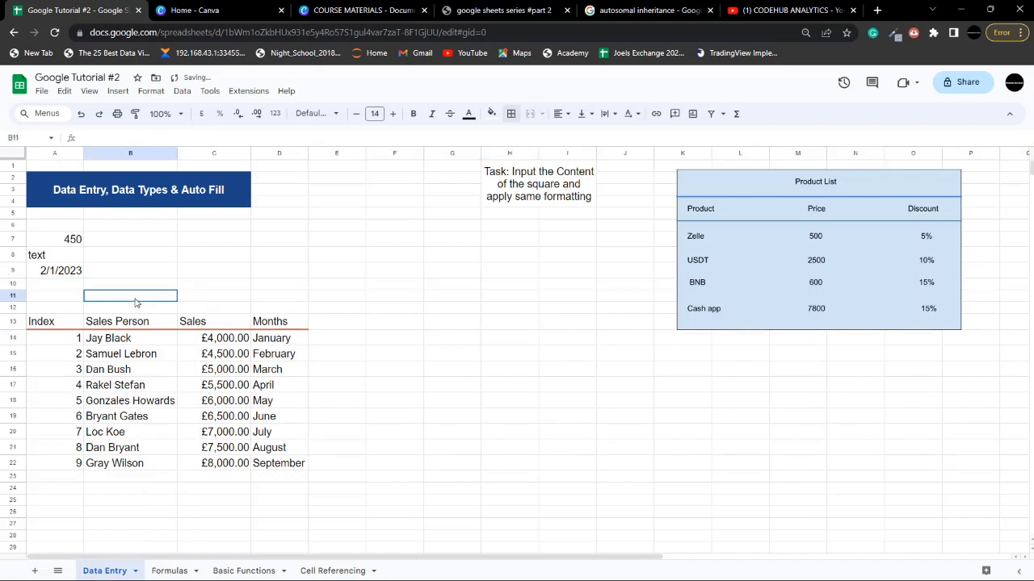
pyautogui.click(142, 310)
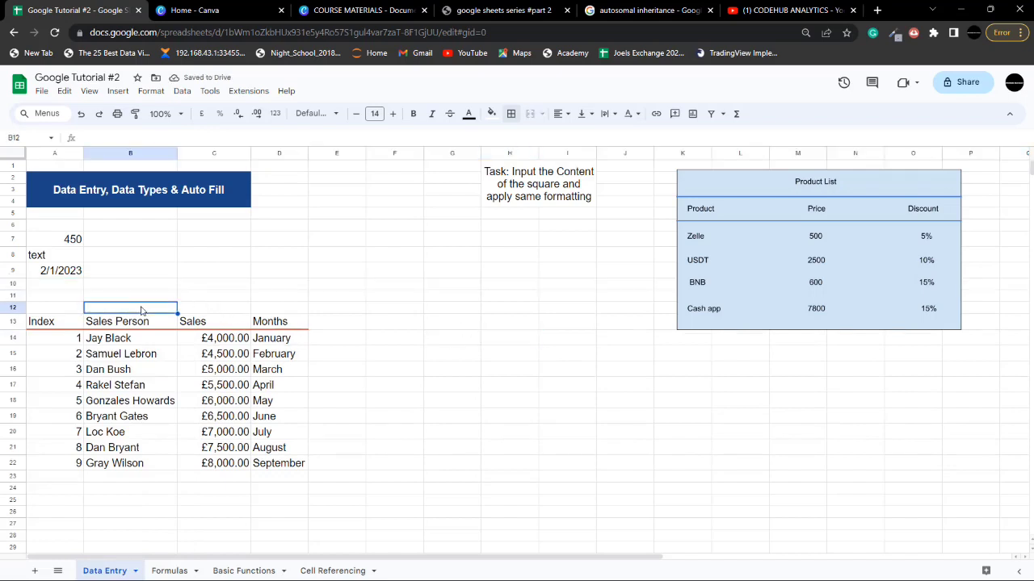
pyautogui.write('Sa')
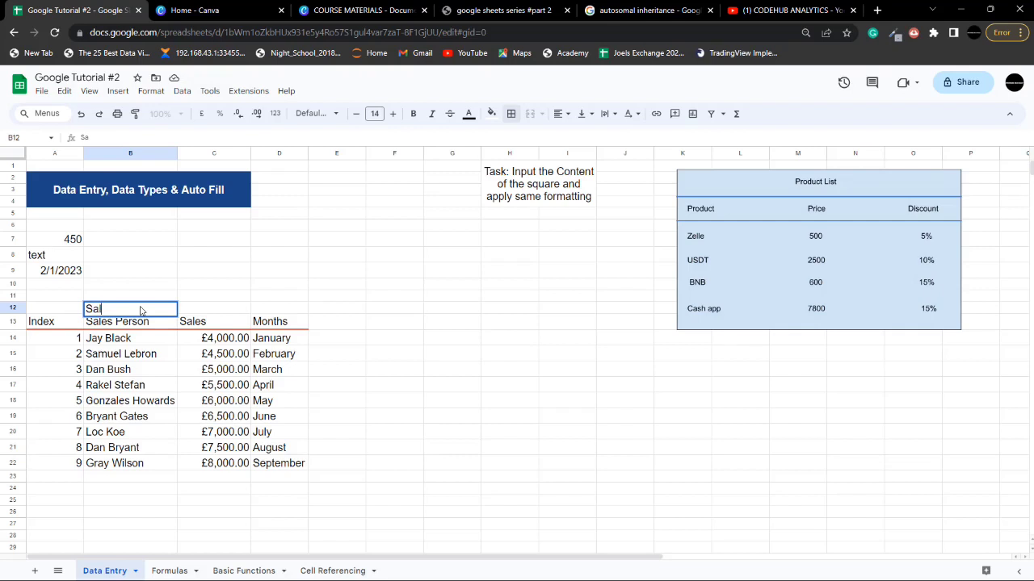
pyautogui.write('les ')
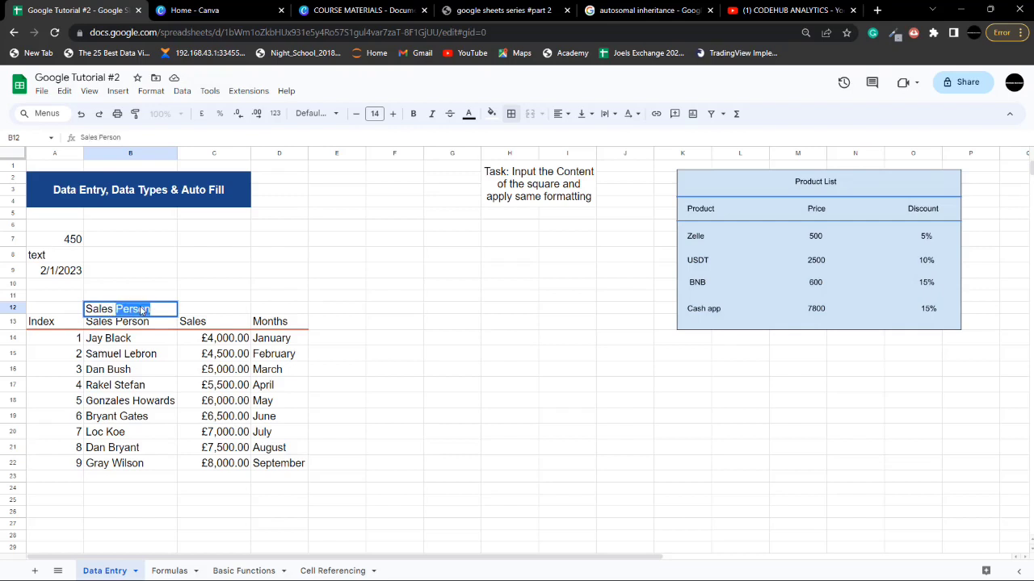
pyautogui.write('Dara')
pyautogui.press('BackSpace')
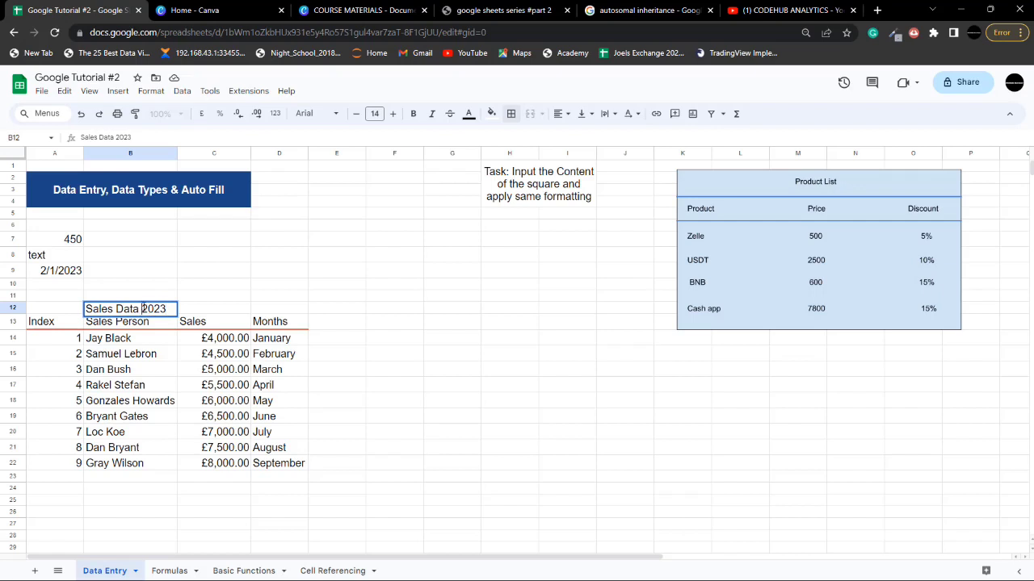
pyautogui.press('Return')
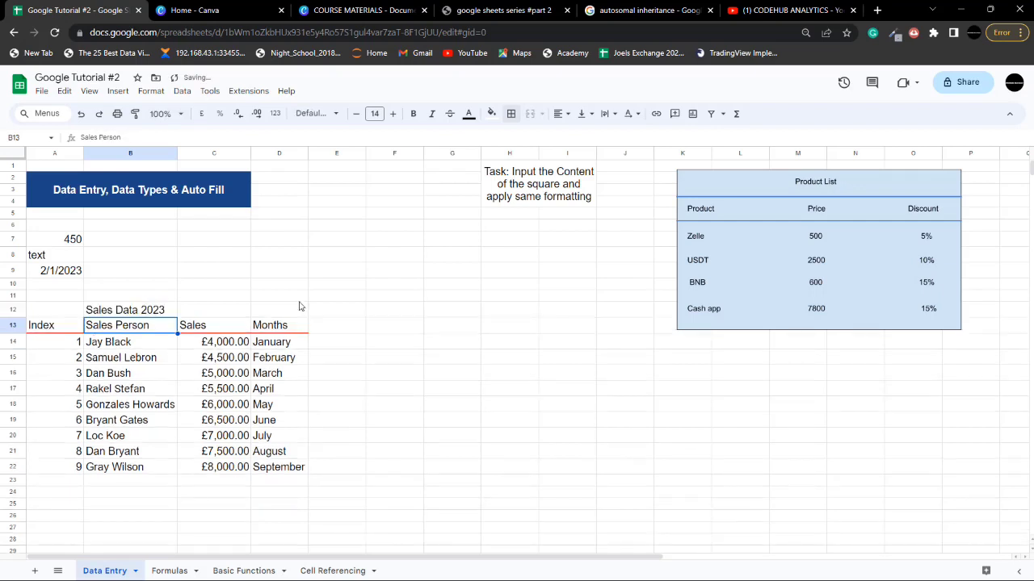
pyautogui.click(219, 296)
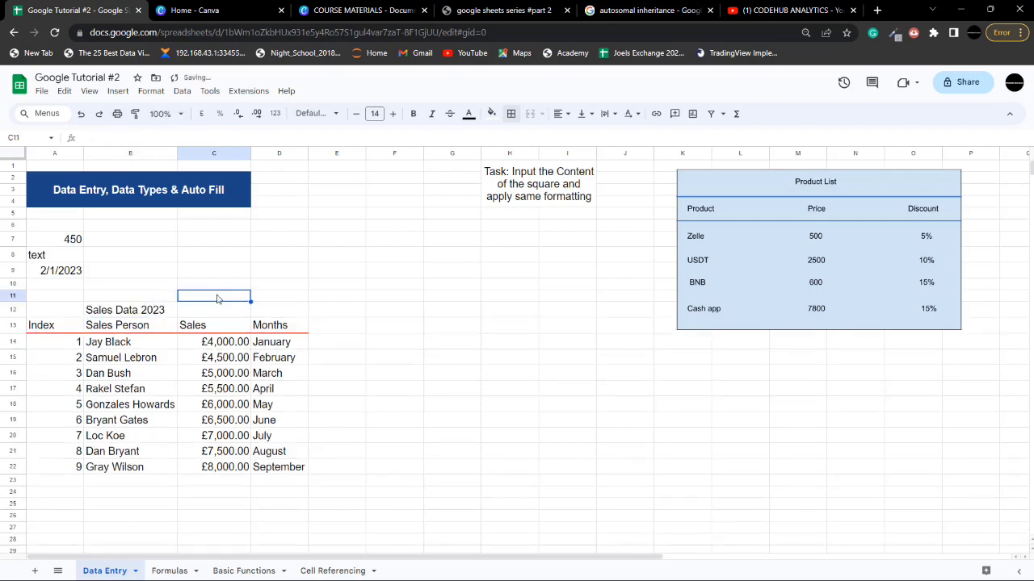
# Split the title in B12 with a line break so that 2023 sits on a second line below Sales Data
pyautogui.click(147, 313)
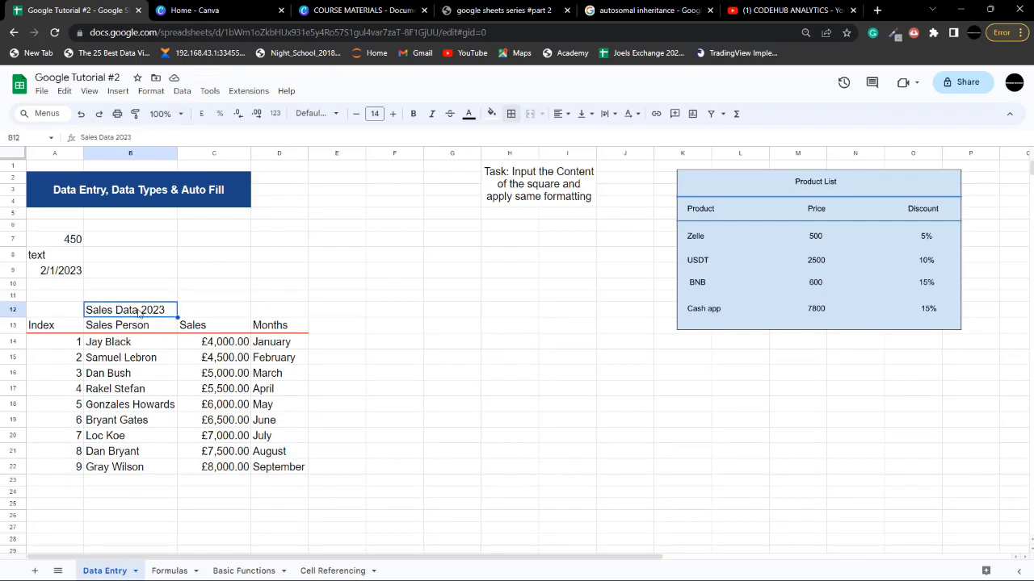
pyautogui.doubleClick(144, 312)
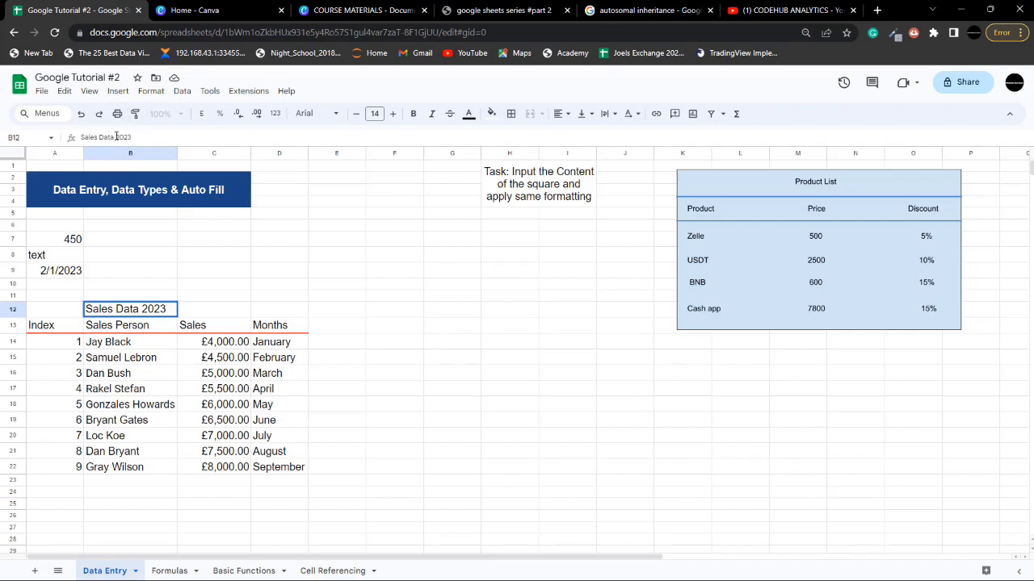
pyautogui.click(116, 137)
pyautogui.hotkey('alt', 'Return')
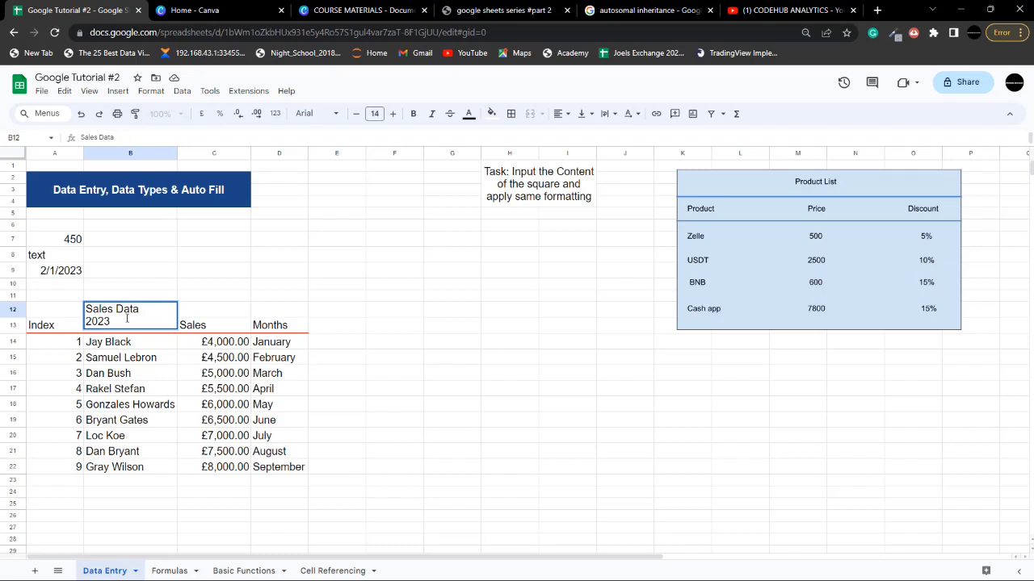
pyautogui.click(222, 299)
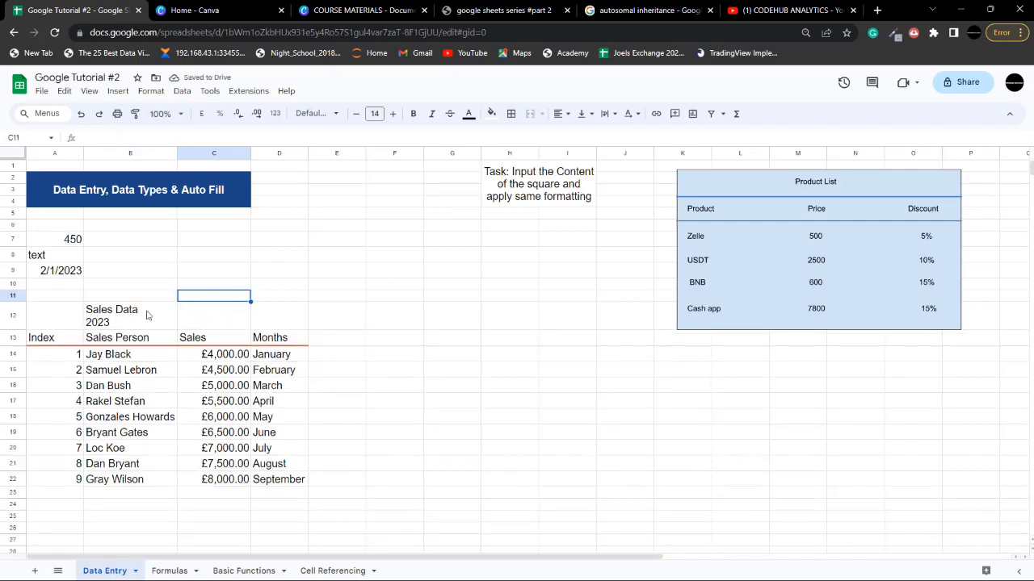
# Center the two-line title in cell B12 horizontally
pyautogui.click(124, 323)
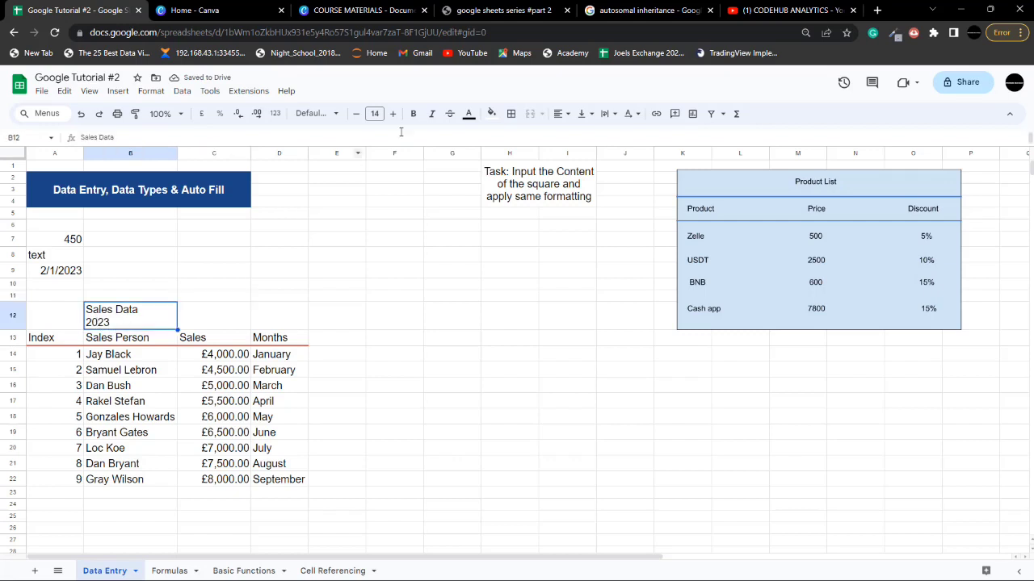
pyautogui.click(559, 114)
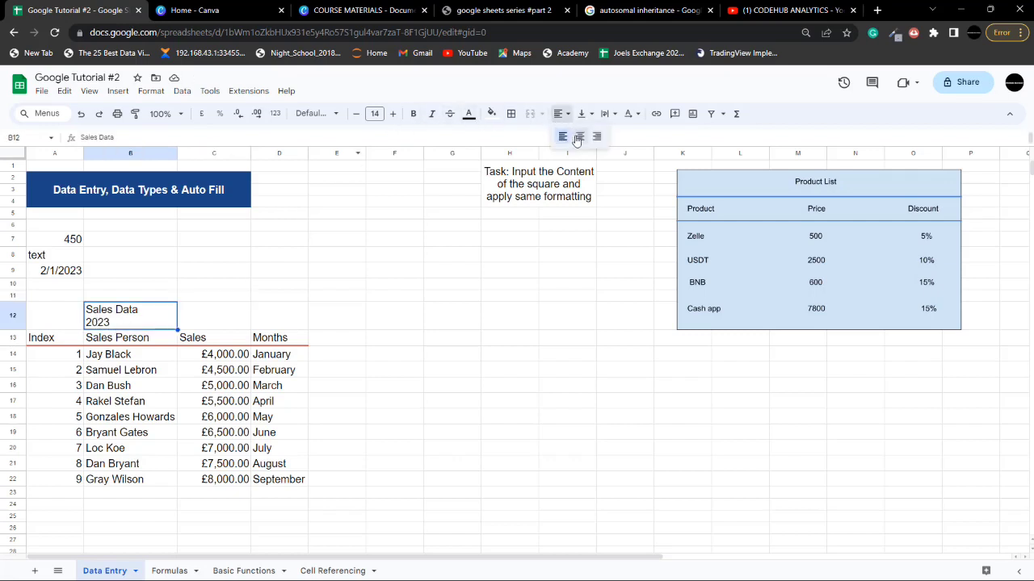
pyautogui.click(579, 137)
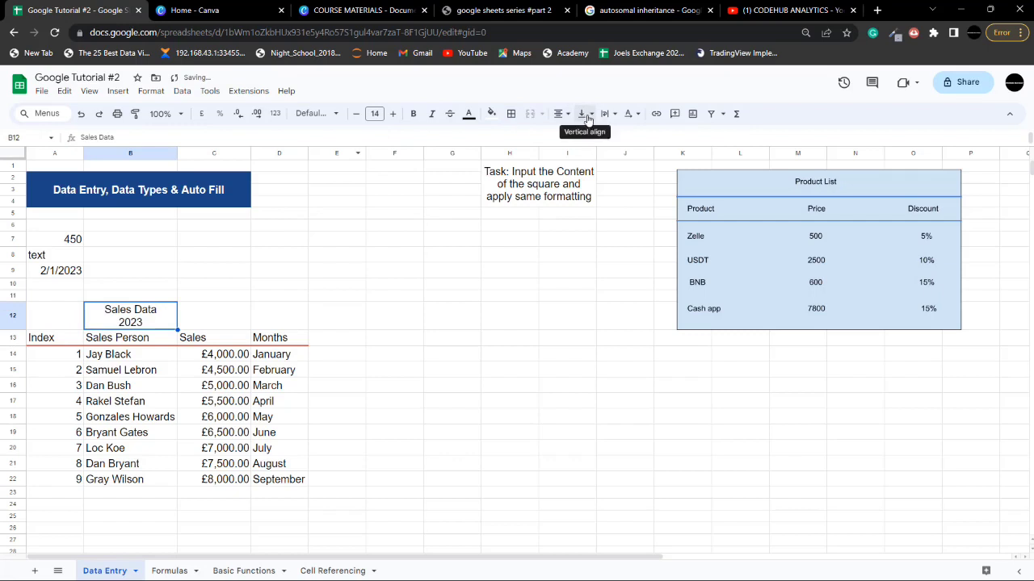
pyautogui.click(400, 276)
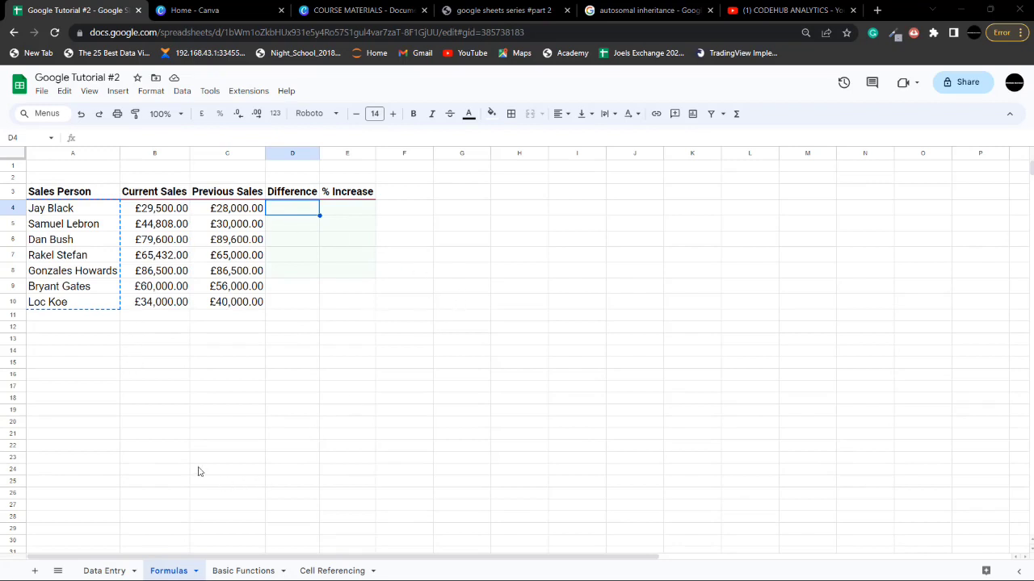
# Widen the Difference column on the Formulas sheet slightly
pyautogui.click(138, 337)
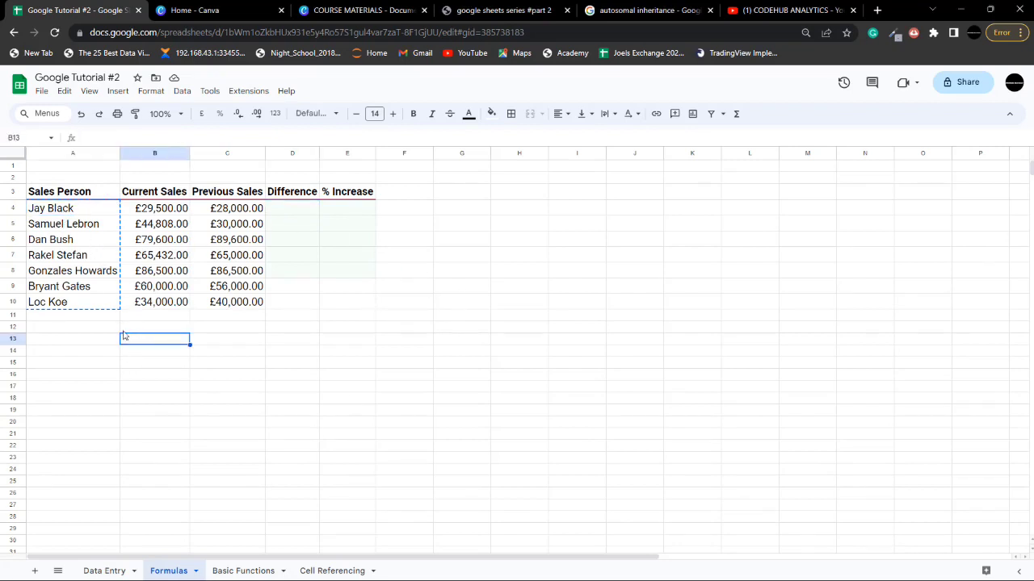
pyautogui.doubleClick(150, 207)
pyautogui.click(181, 365)
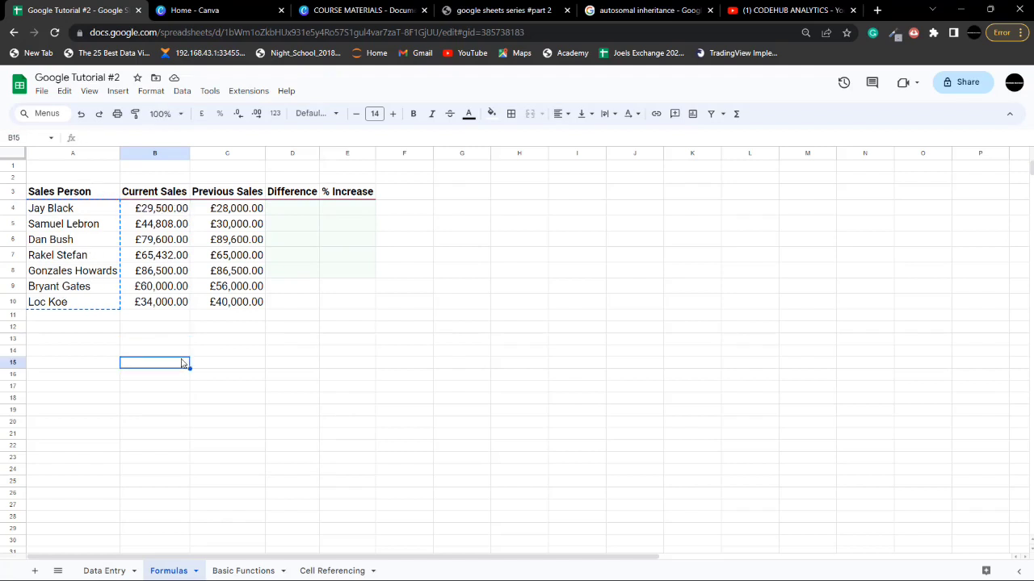
pyautogui.click(226, 211)
pyautogui.click(251, 374)
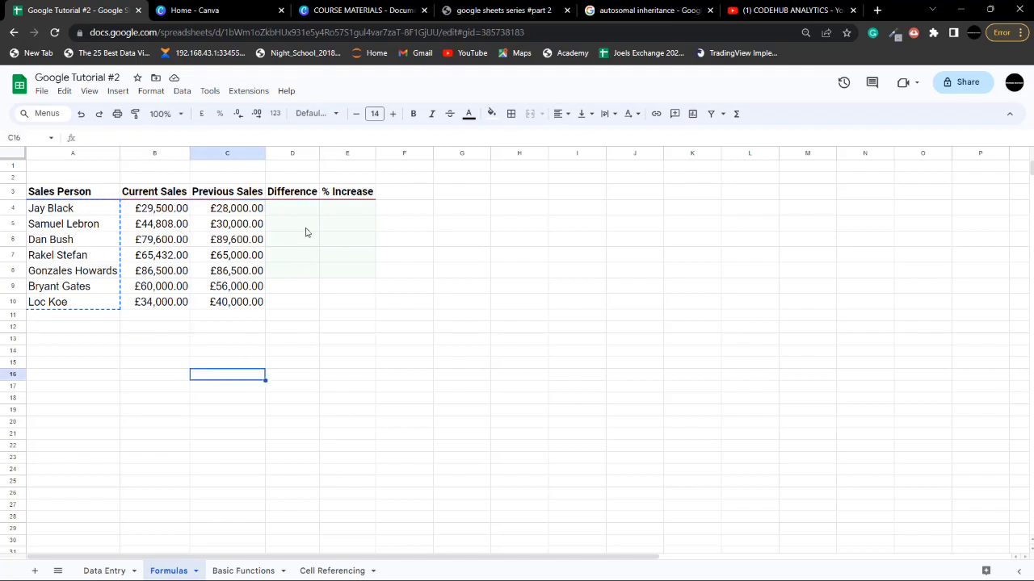
pyautogui.moveTo(319, 154); pyautogui.dragTo(327, 153)
# Calculate the difference in D4 with the formula =B4-C4 and accept the suggested auto-fill for D5:D10
pyautogui.click(161, 212)
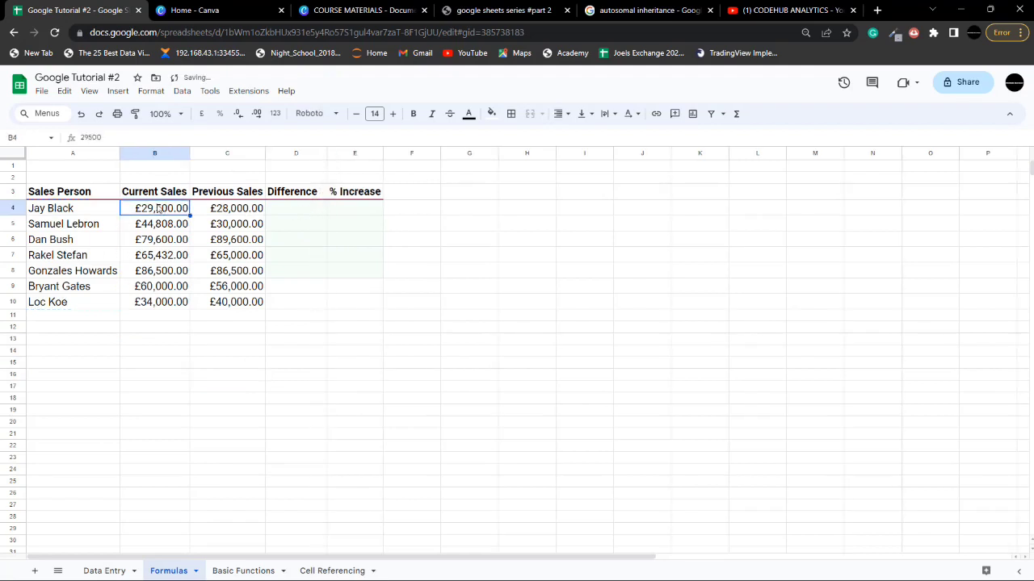
pyautogui.click(228, 212)
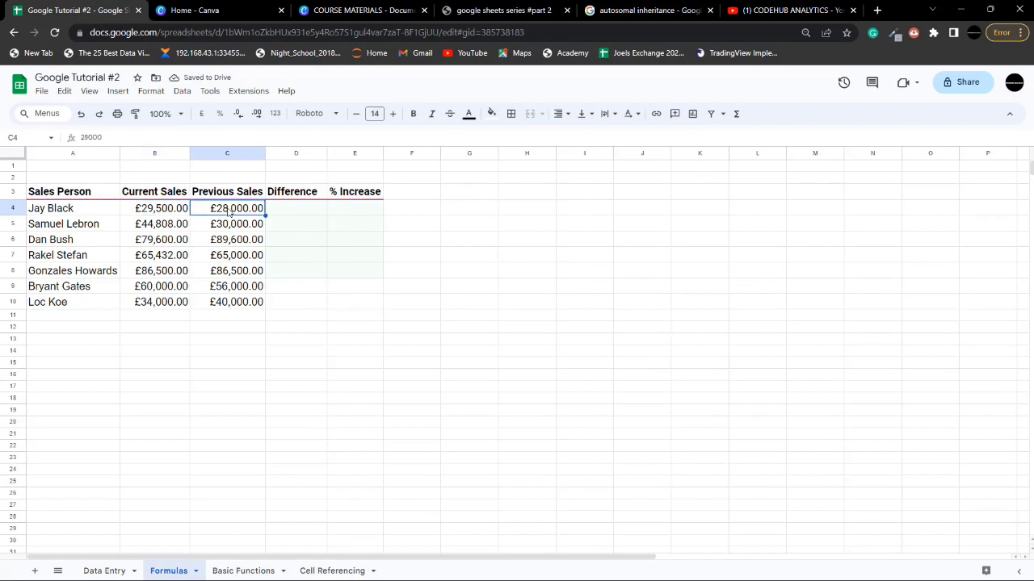
pyautogui.click(296, 214)
pyautogui.click(339, 209)
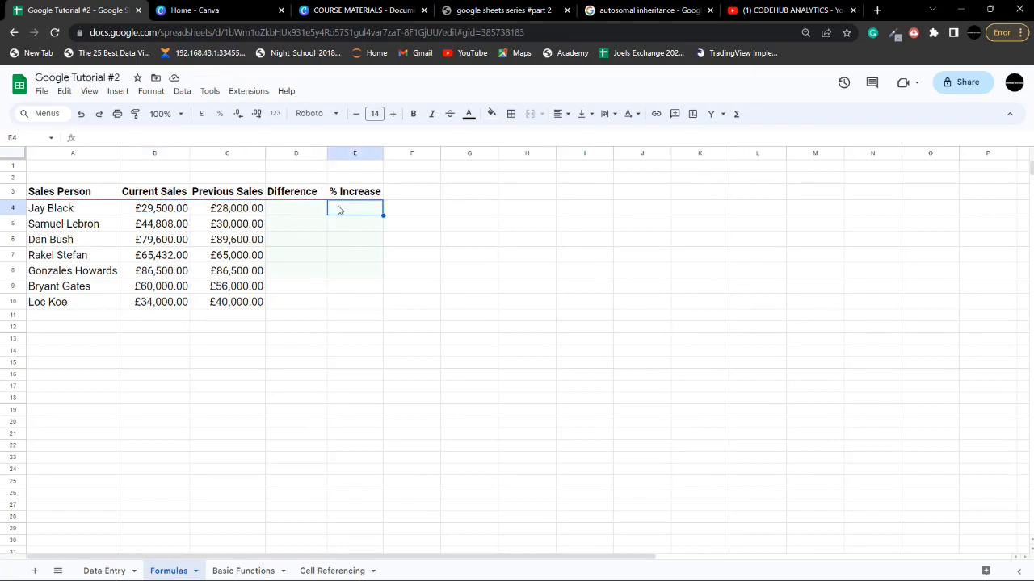
pyautogui.click(313, 212)
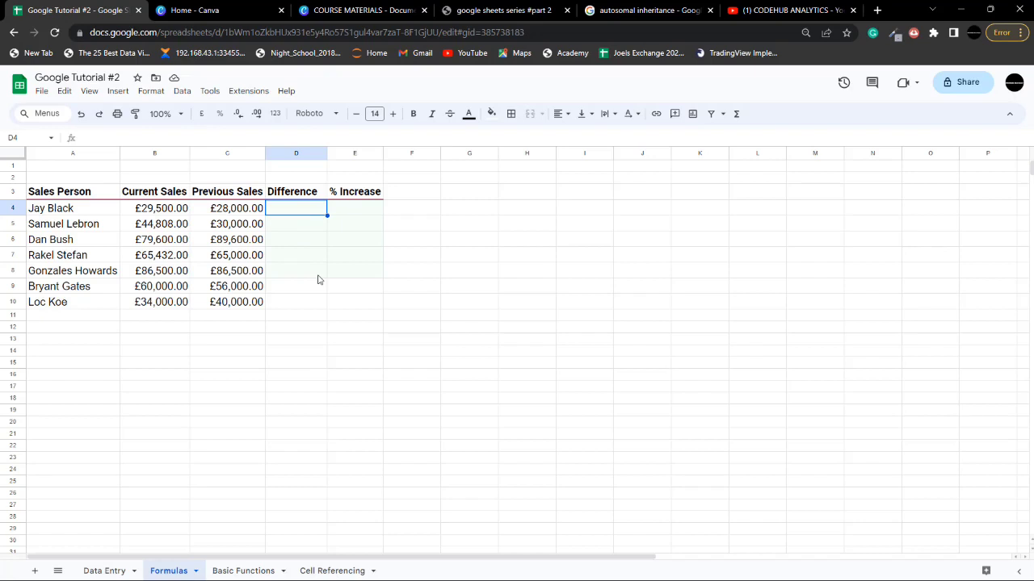
pyautogui.write('=')
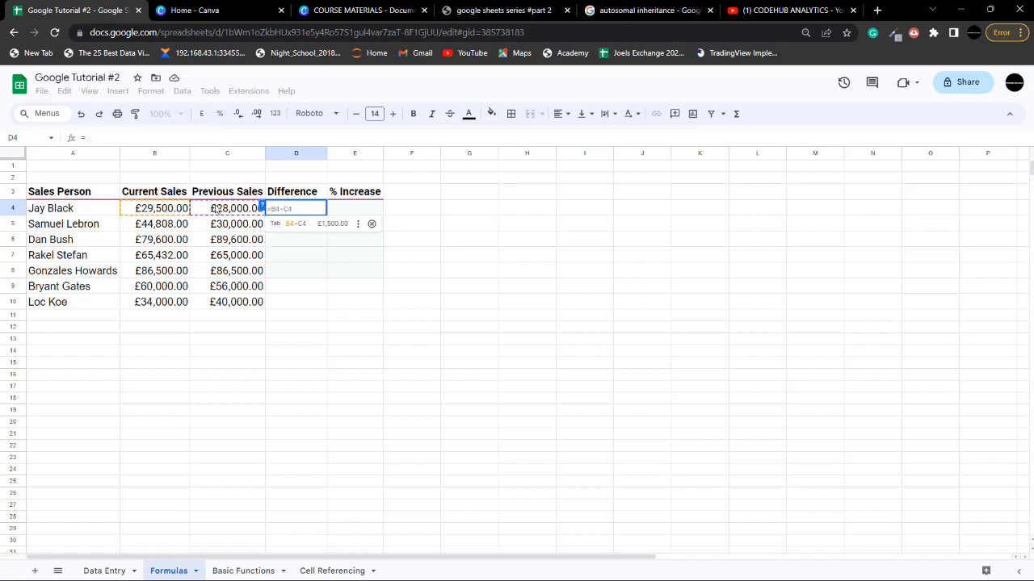
pyautogui.click(153, 210)
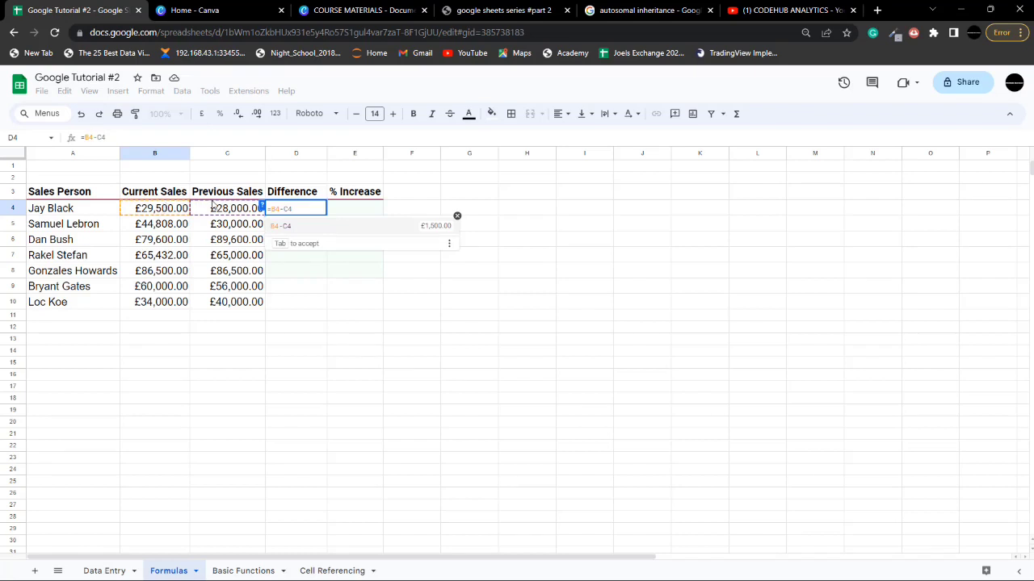
pyautogui.press('Up')
pyautogui.press('Down')
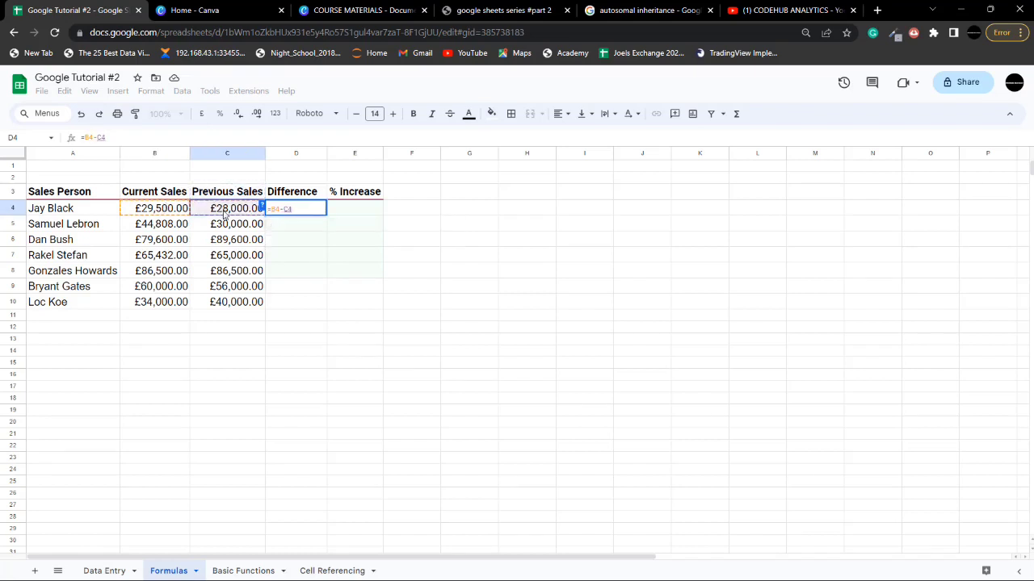
pyautogui.press('Return')
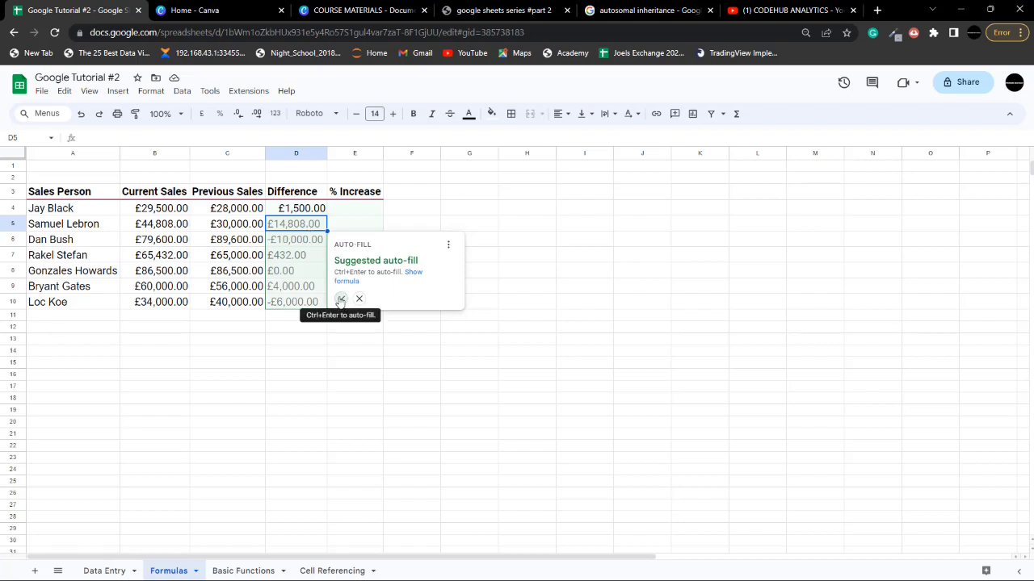
pyautogui.click(339, 301)
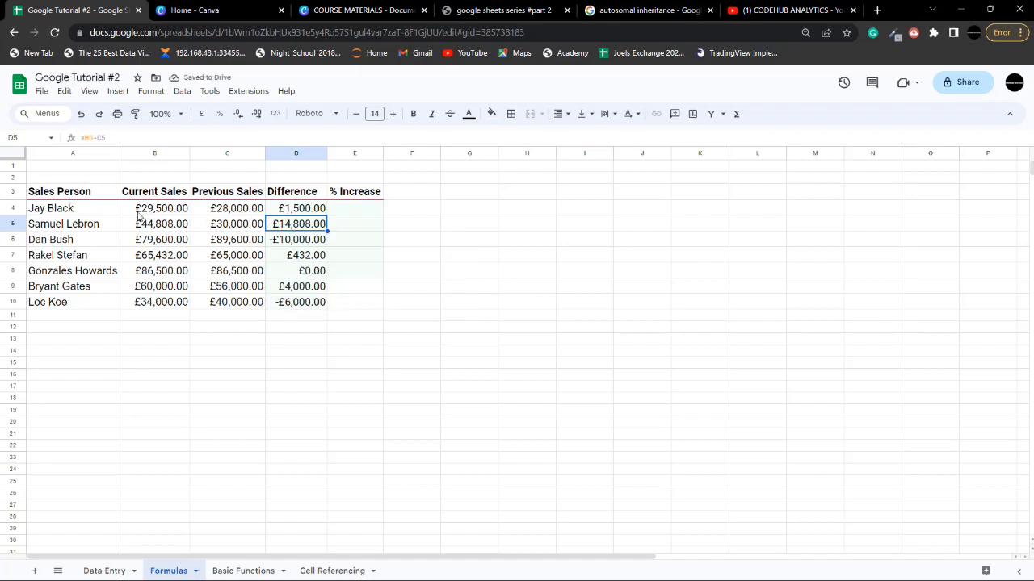
# Examine the filled Difference formulas and compare the results in D4:D10 with the current and previous sales
pyautogui.click(295, 208)
pyautogui.doubleClick(299, 224)
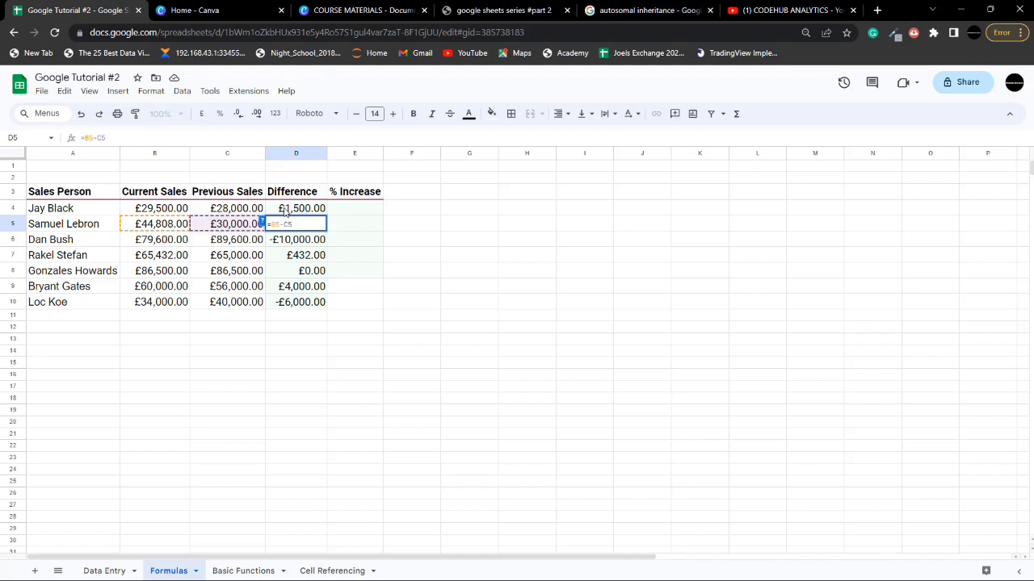
pyautogui.press('Return')
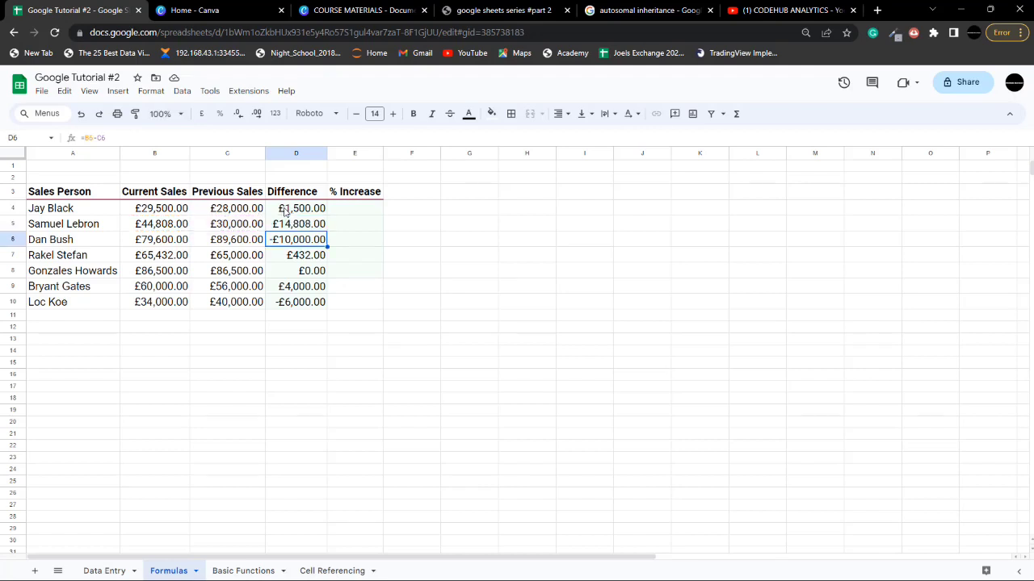
pyautogui.click(225, 241)
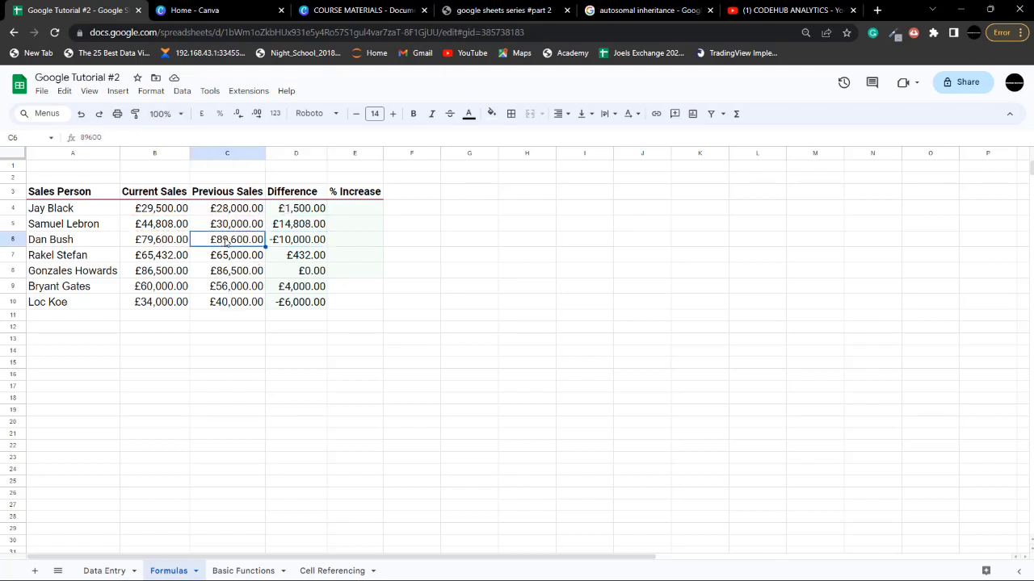
pyautogui.click(174, 246)
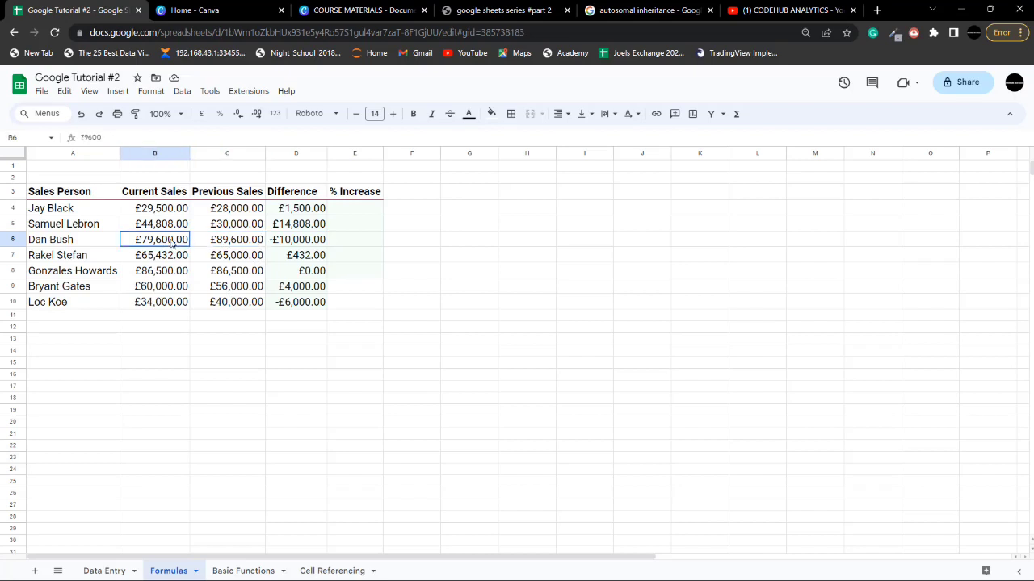
pyautogui.click(53, 246)
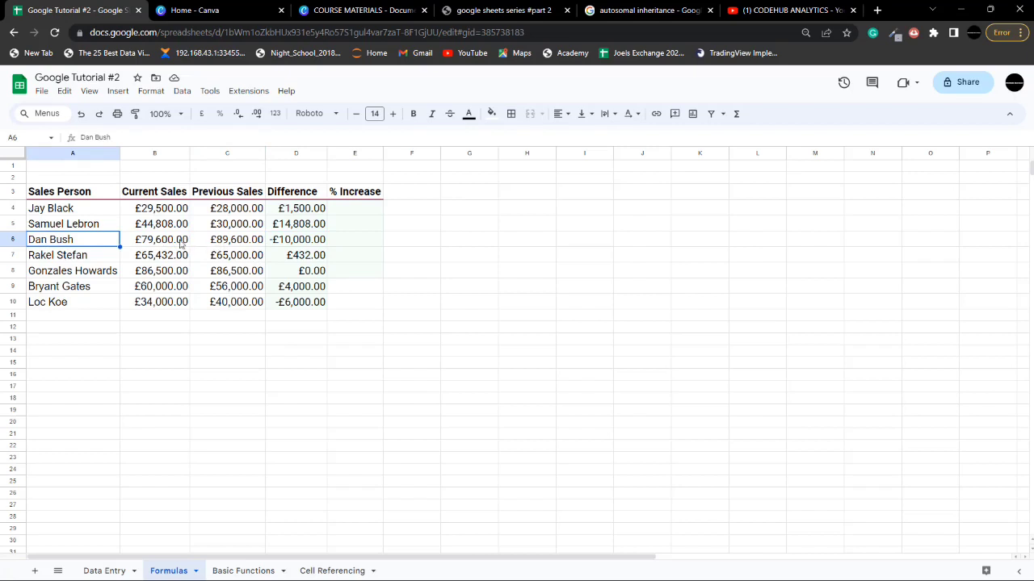
pyautogui.click(298, 274)
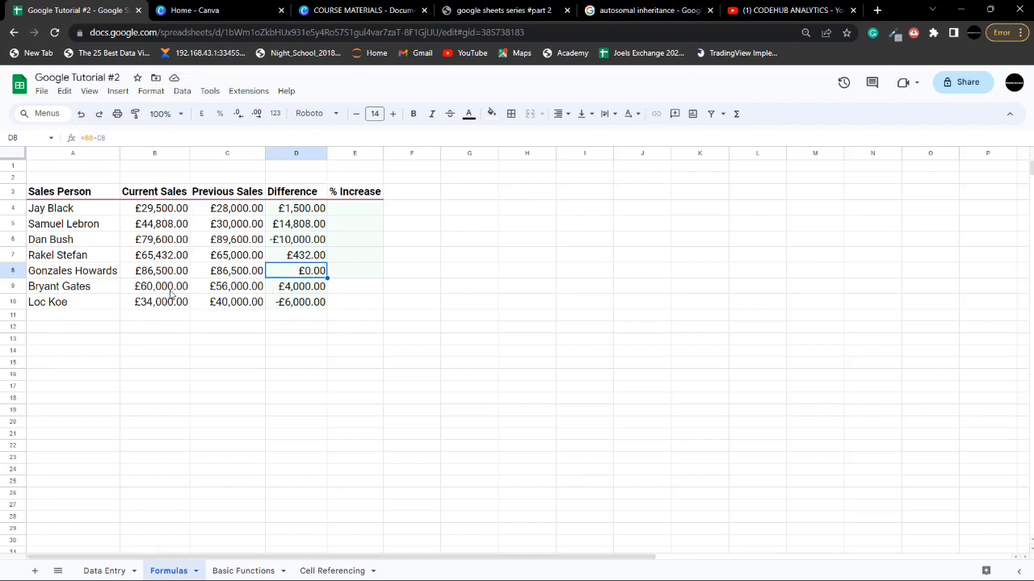
pyautogui.click(295, 305)
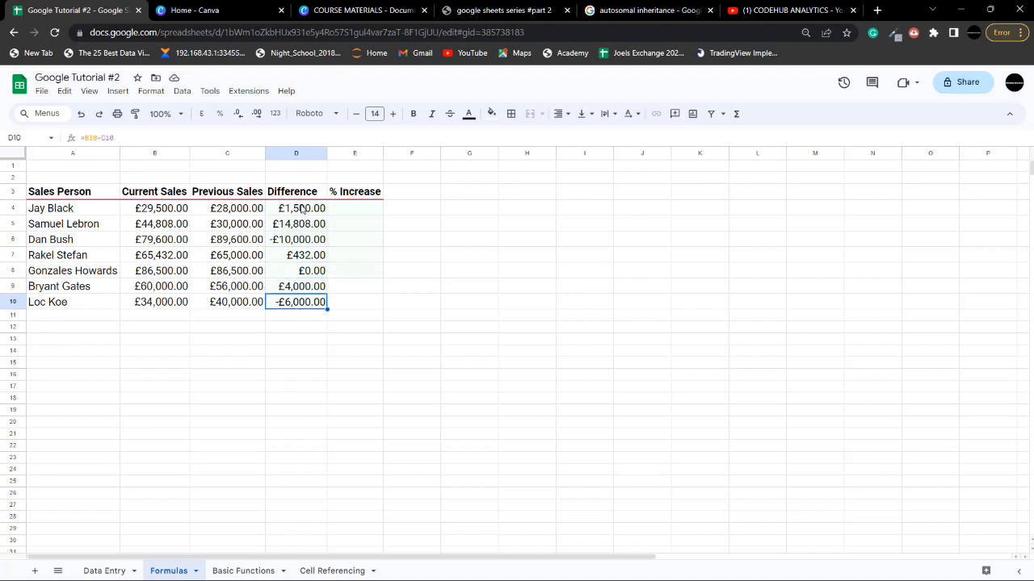
pyautogui.moveTo(300, 212); pyautogui.dragTo(310, 304)
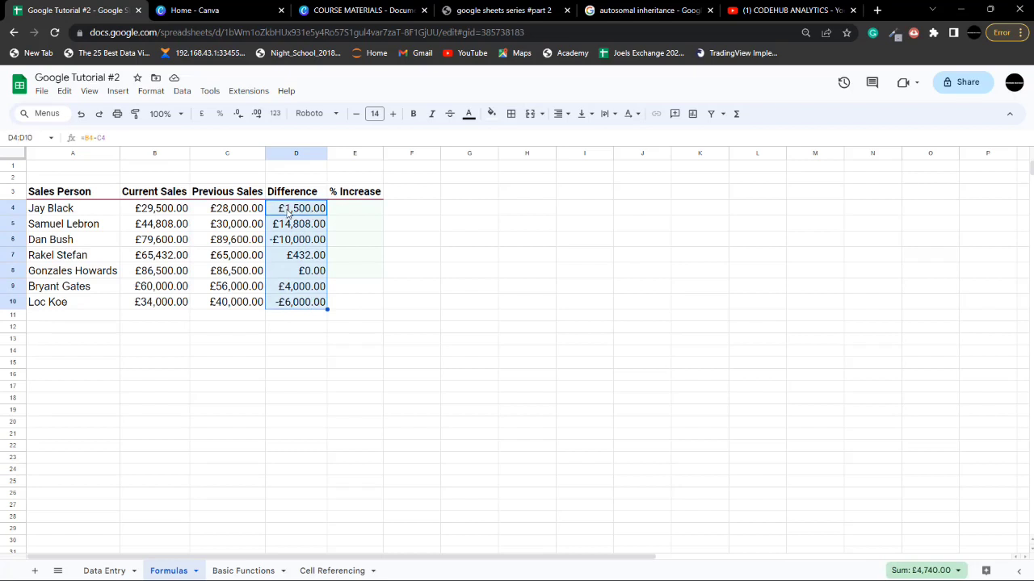
# Calculate the percentage increase in E4 with the formula =(B4-C4)/C4 and accept the suggested auto-fill for E5:E10
pyautogui.click(361, 216)
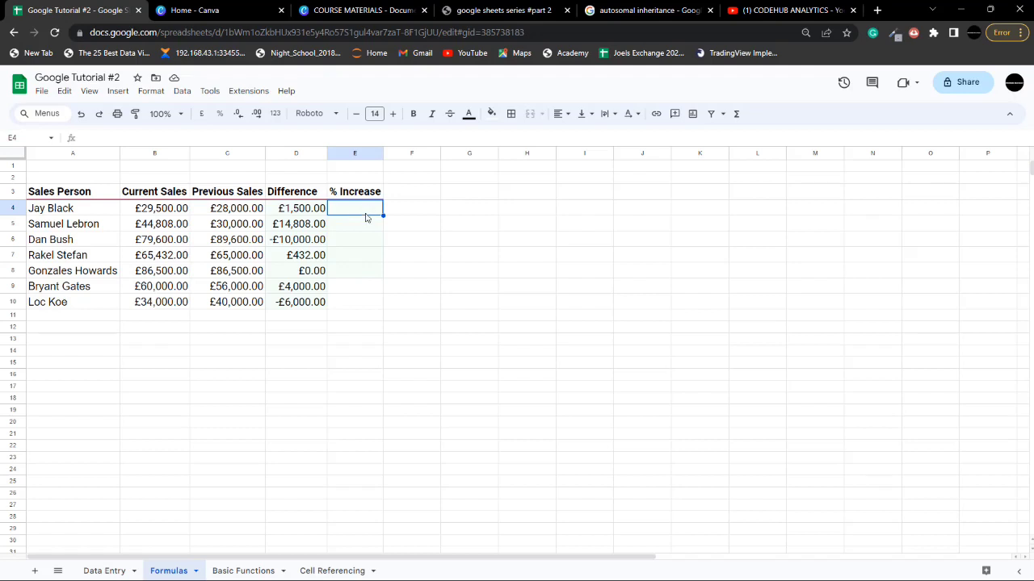
pyautogui.click(166, 210)
pyautogui.click(227, 212)
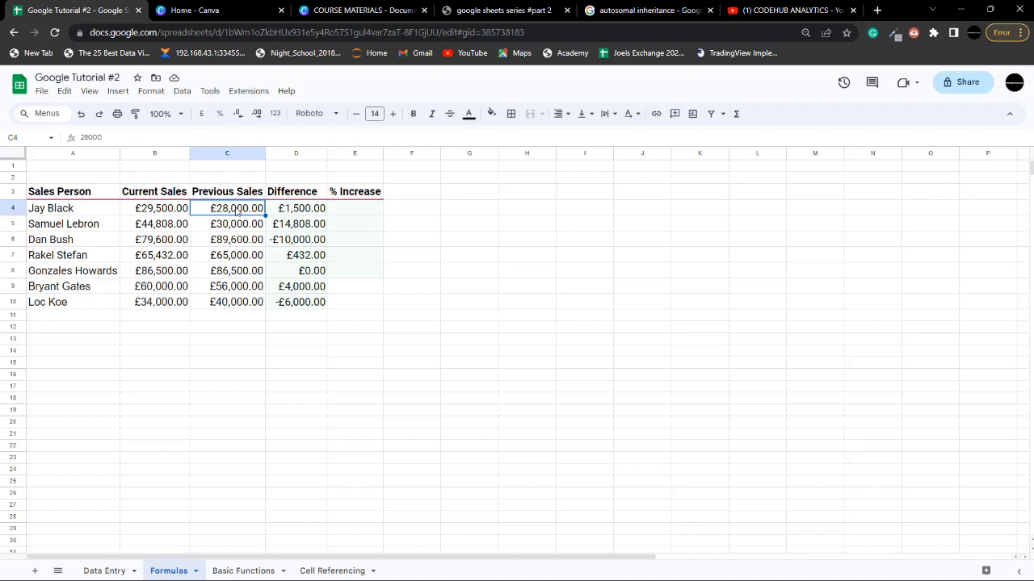
pyautogui.click(340, 212)
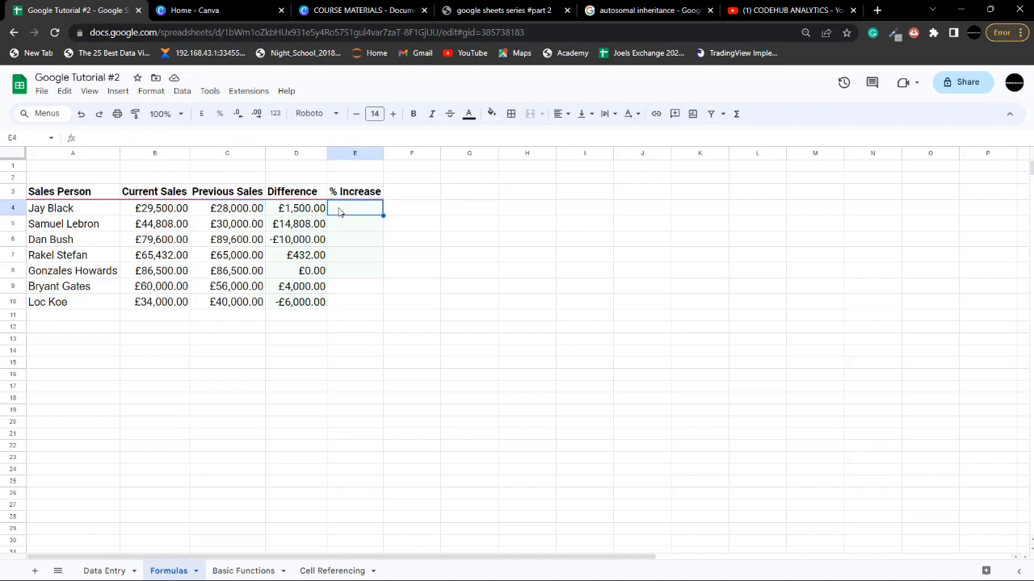
pyautogui.write('=')
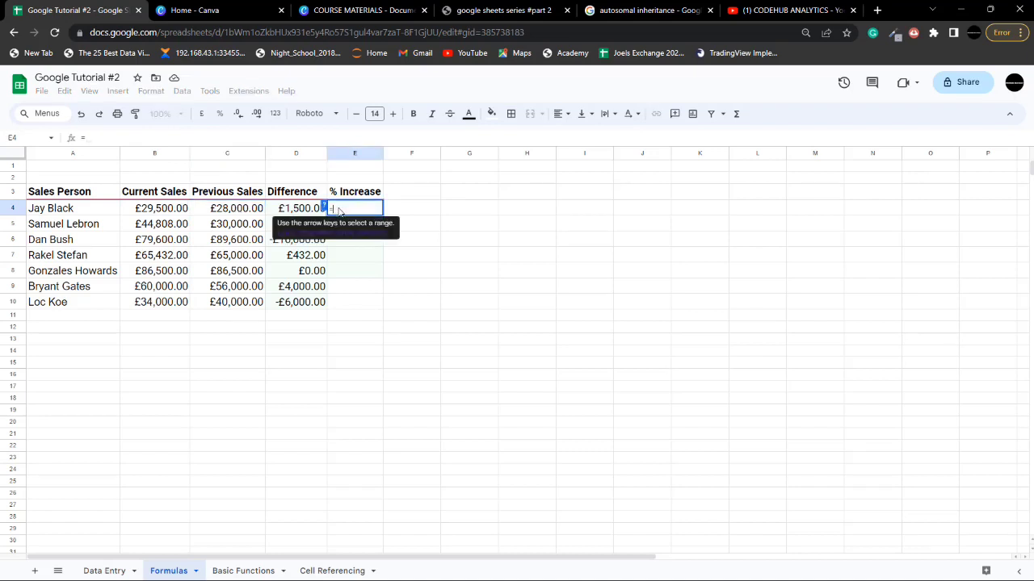
pyautogui.write('(')
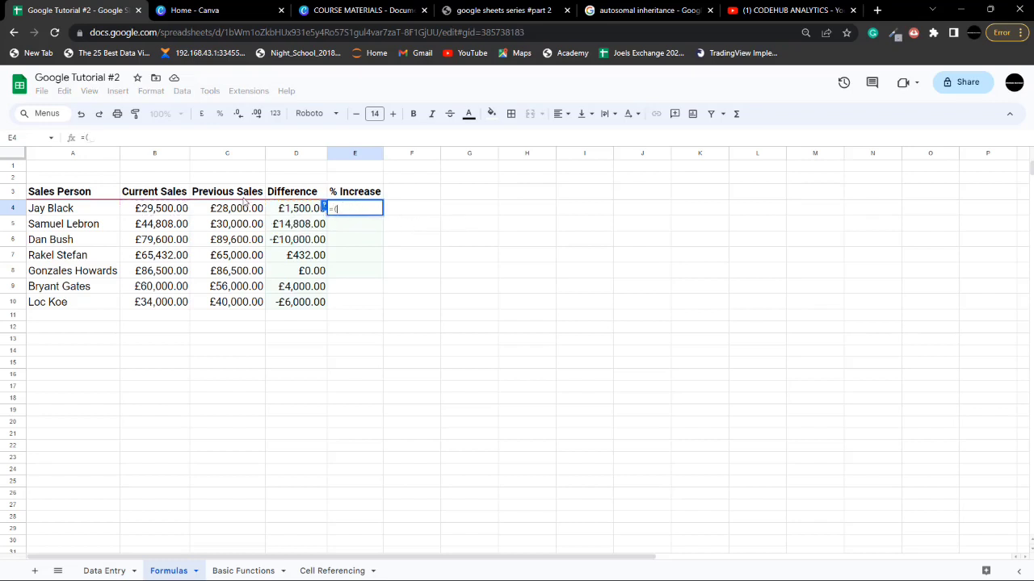
pyautogui.click(170, 212)
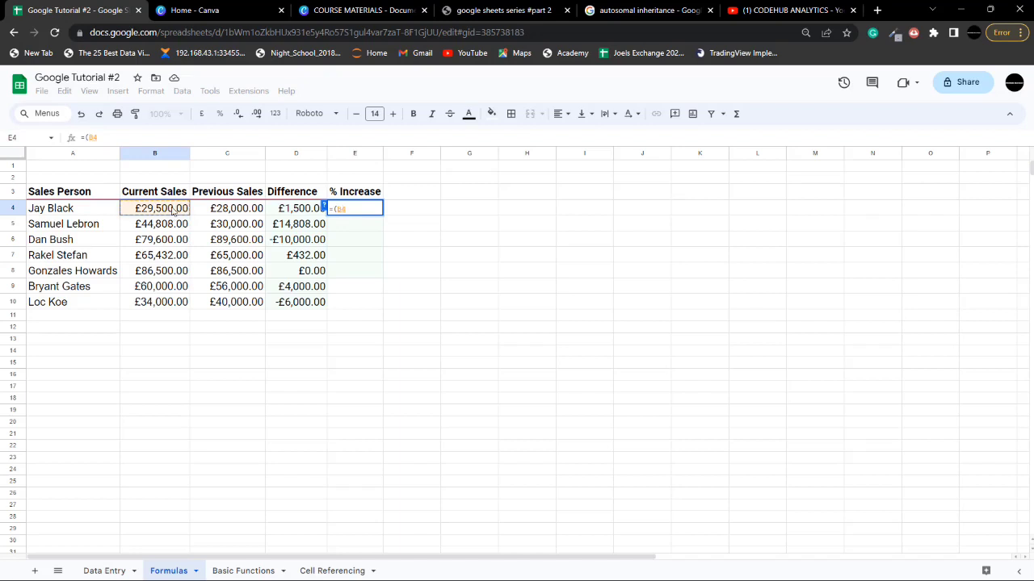
pyautogui.write('-')
pyautogui.click(209, 210)
pyautogui.write(')')
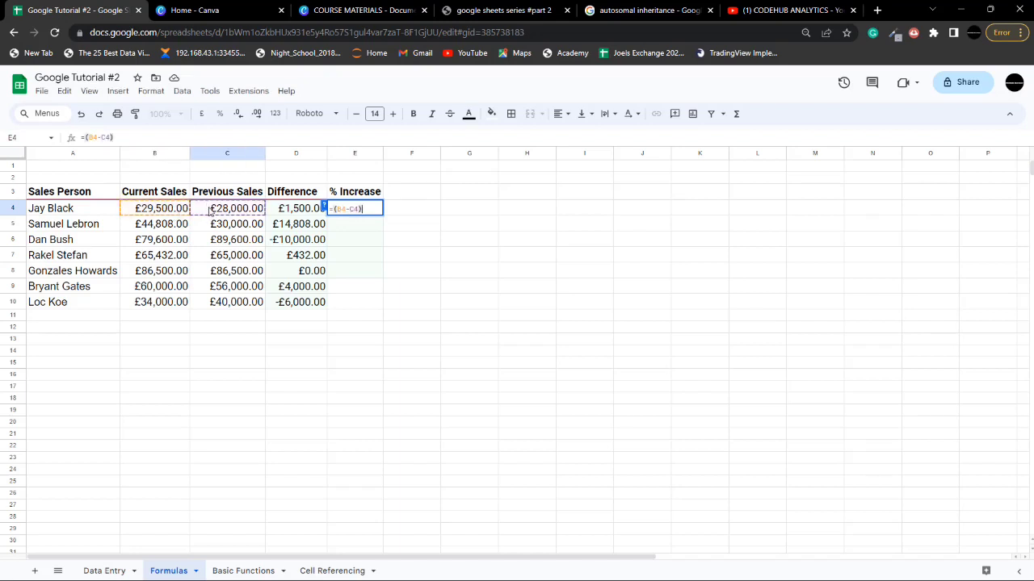
pyautogui.write('/')
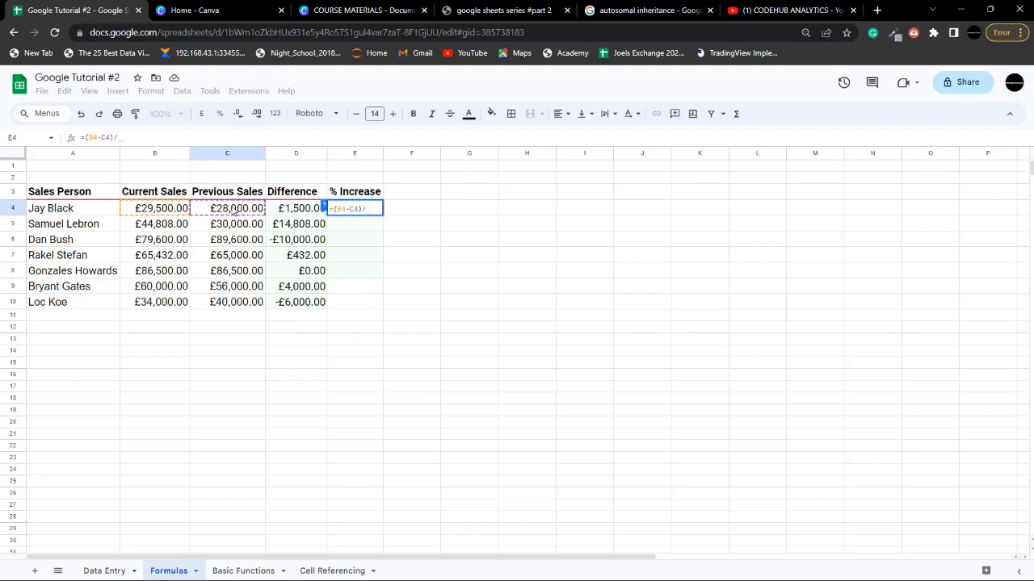
pyautogui.click(233, 211)
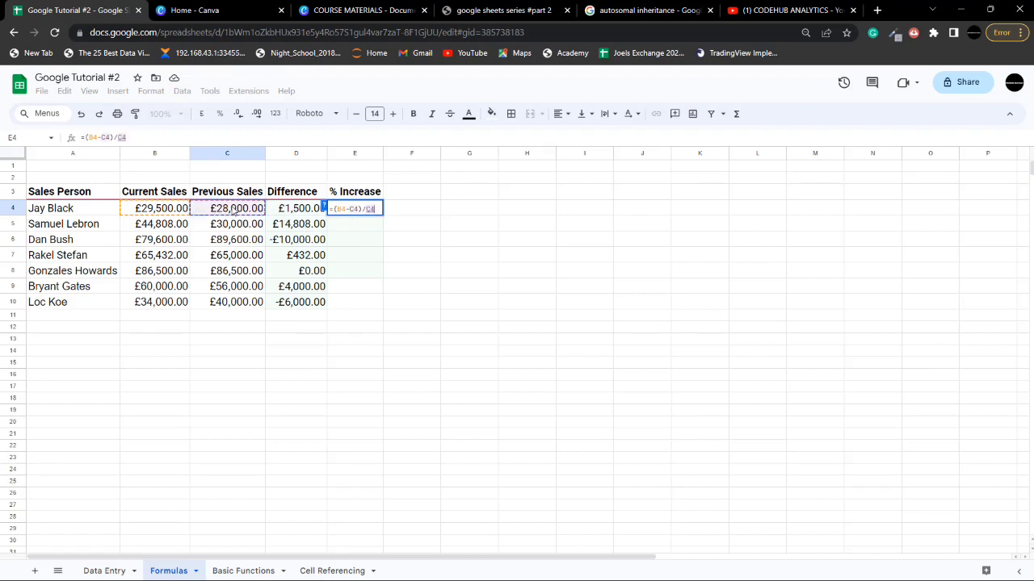
pyautogui.press('Return')
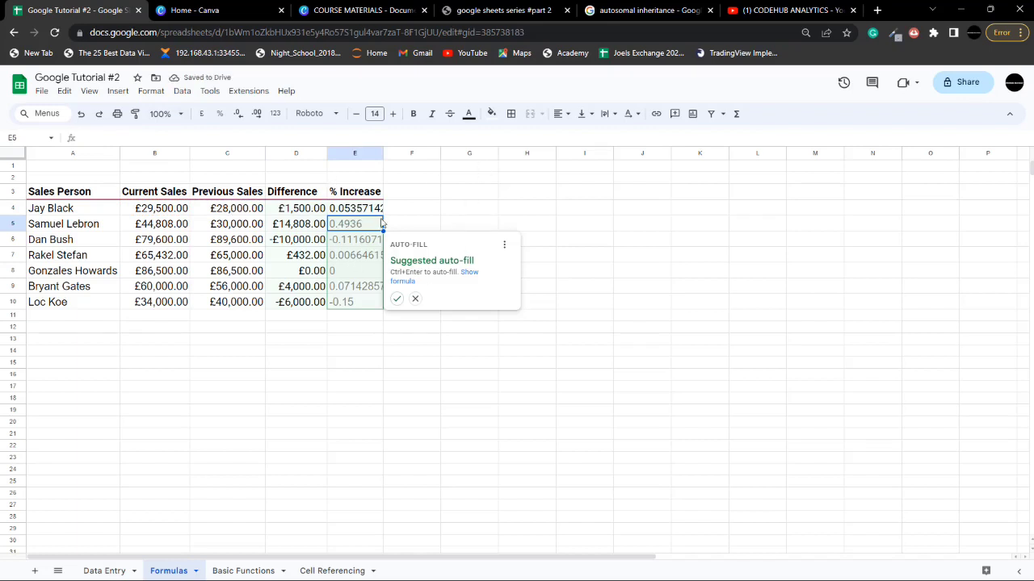
pyautogui.click(397, 300)
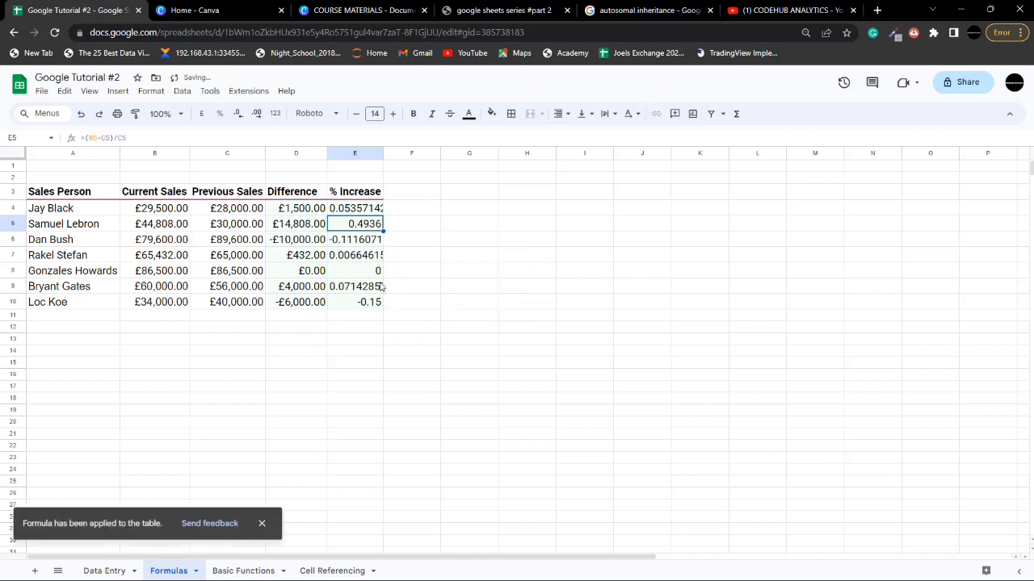
# Format the % Increase results in E4:E10 as percentages
pyautogui.click(354, 210)
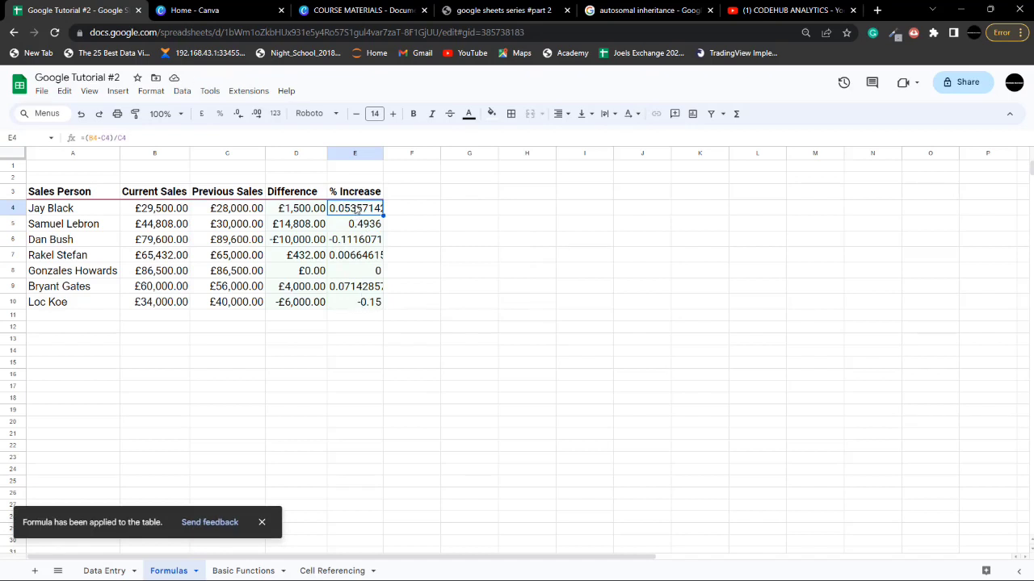
pyautogui.moveTo(357, 210); pyautogui.dragTo(360, 302)
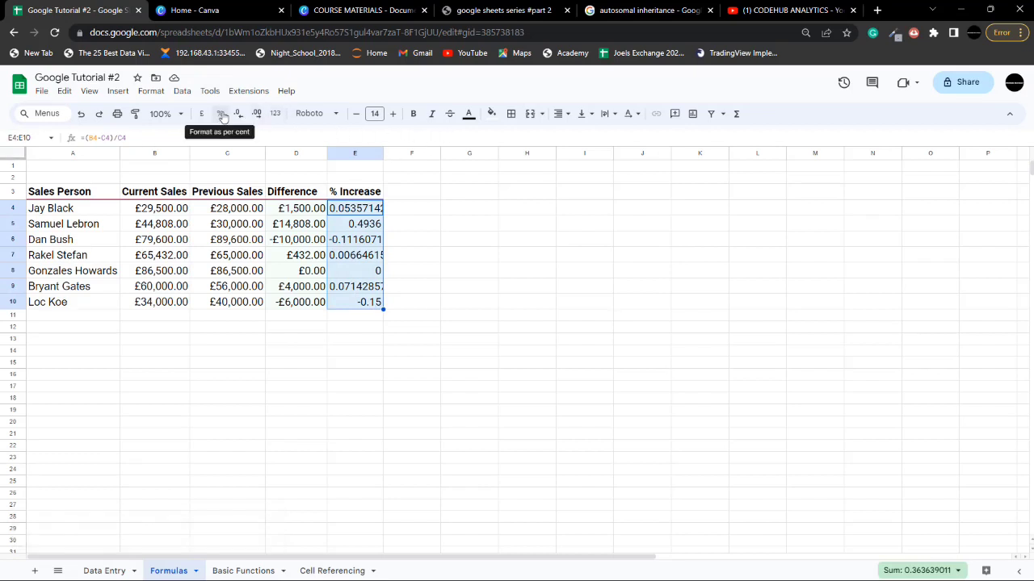
pyautogui.click(223, 117)
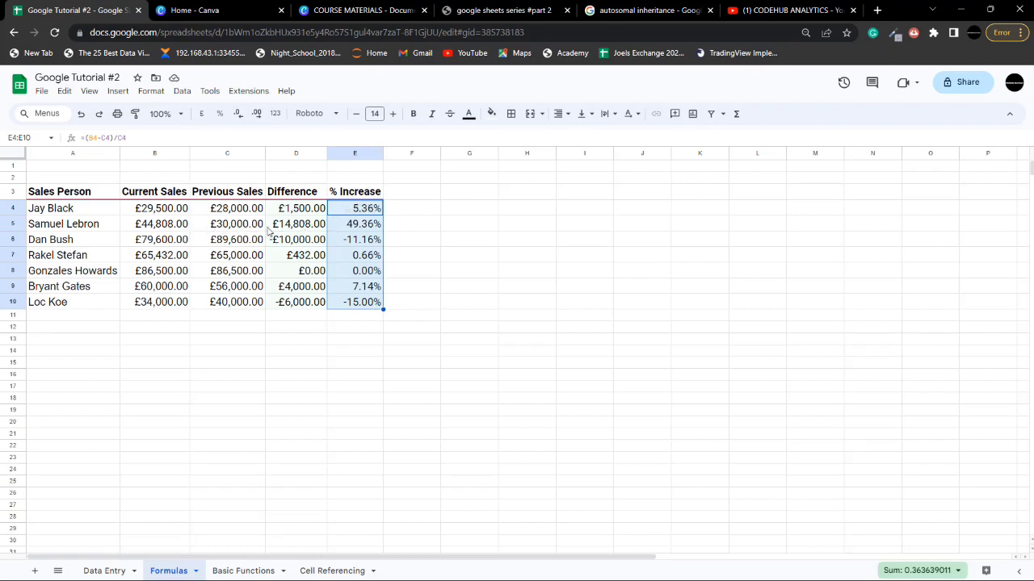
# Examine the % Increase formulas and results in E4, E5, E6 and E10
pyautogui.click(349, 208)
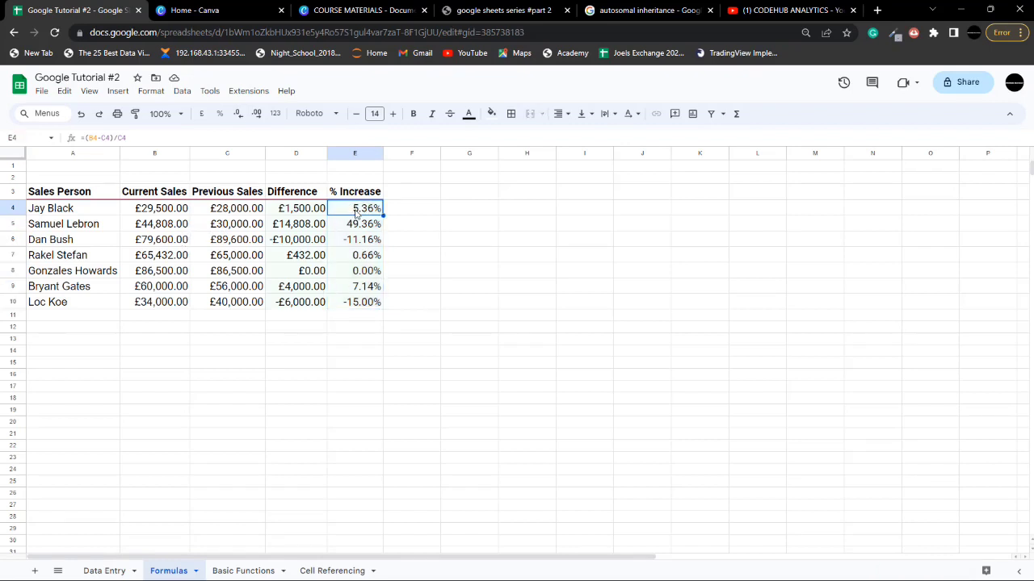
pyautogui.click(363, 227)
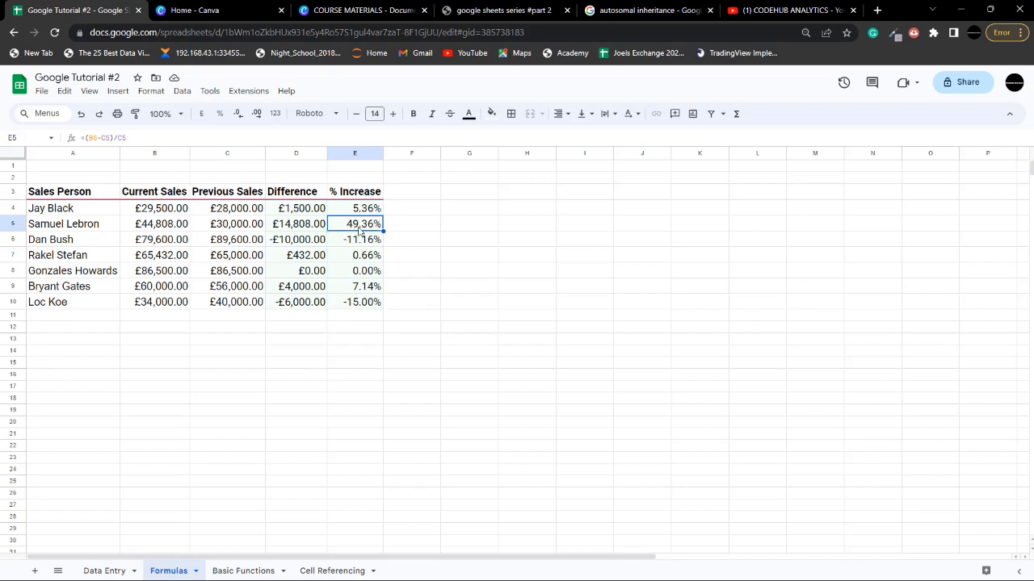
pyautogui.click(361, 242)
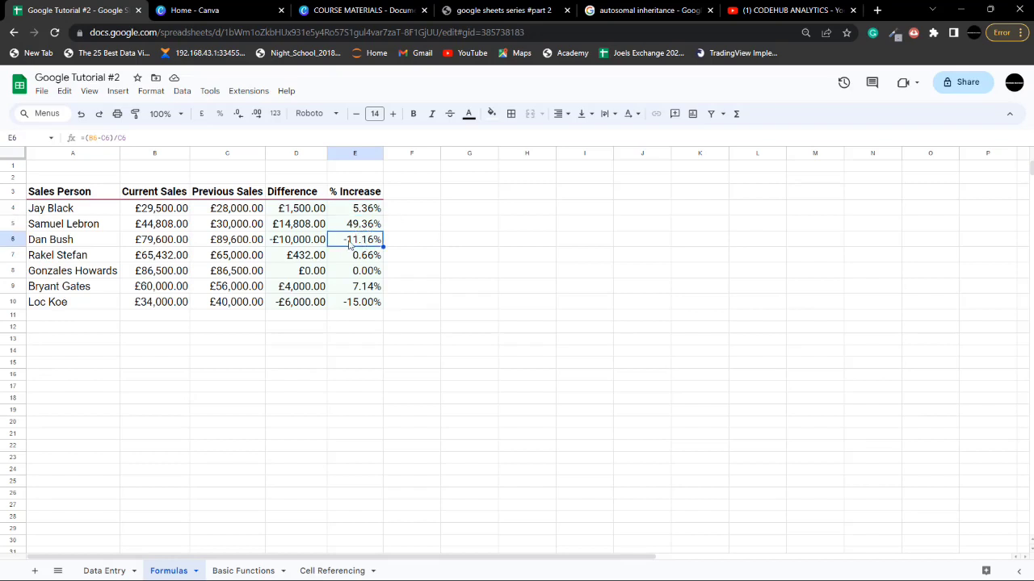
pyautogui.click(363, 305)
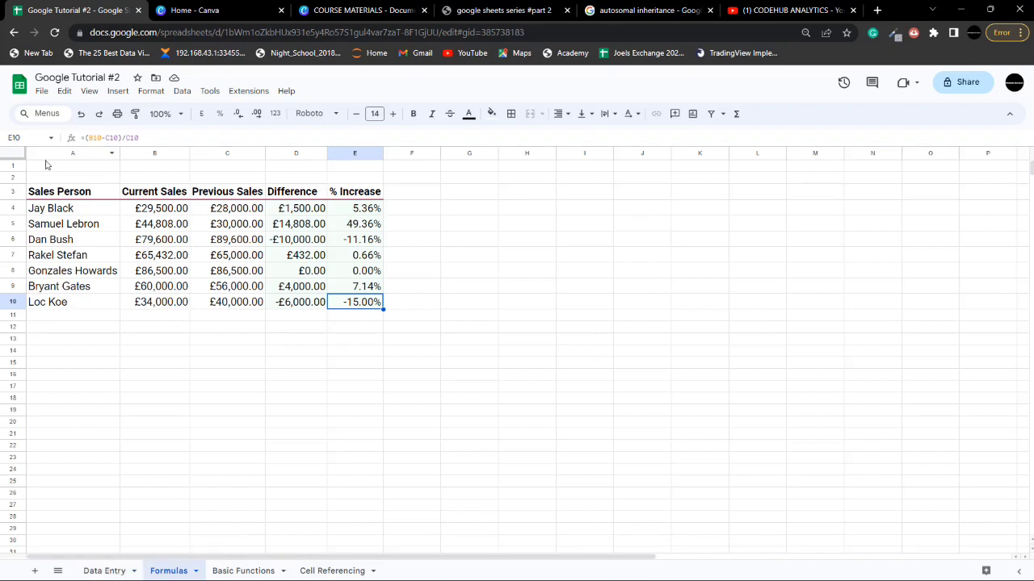
pyautogui.click(159, 195)
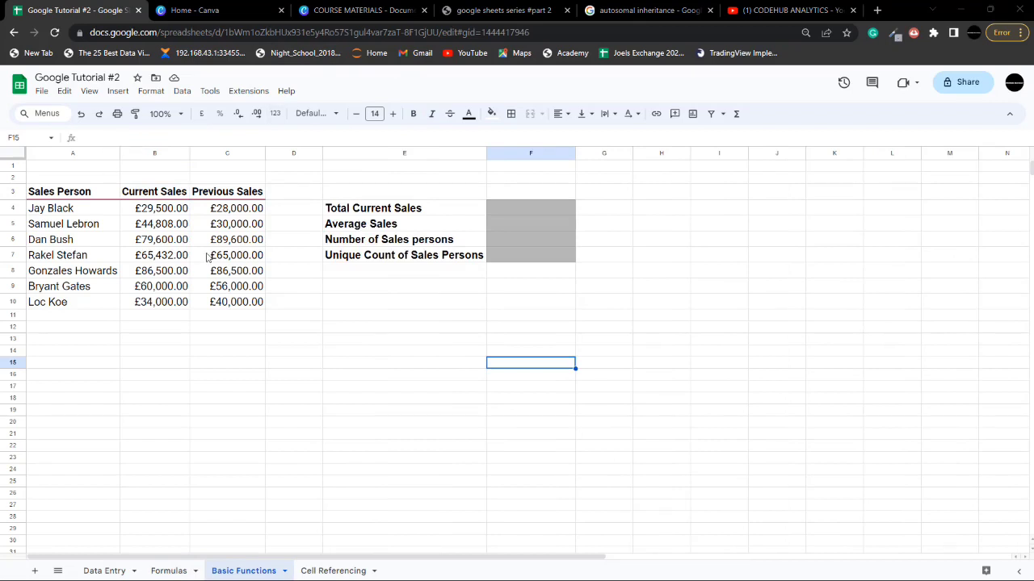
# On the Basic Functions sheet, change the label in E5 to "Average Current Sales"
pyautogui.click(74, 194)
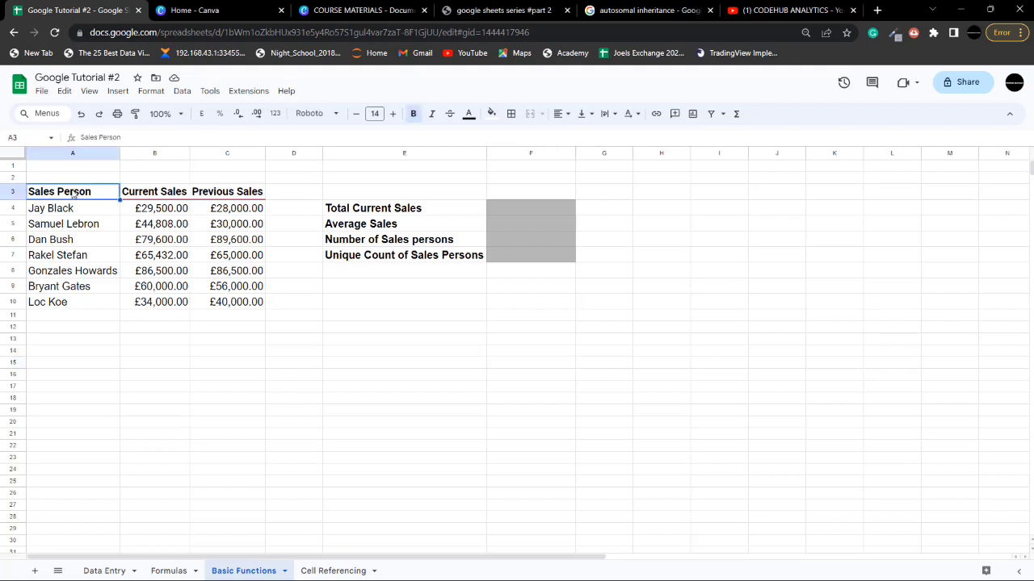
pyautogui.click(167, 191)
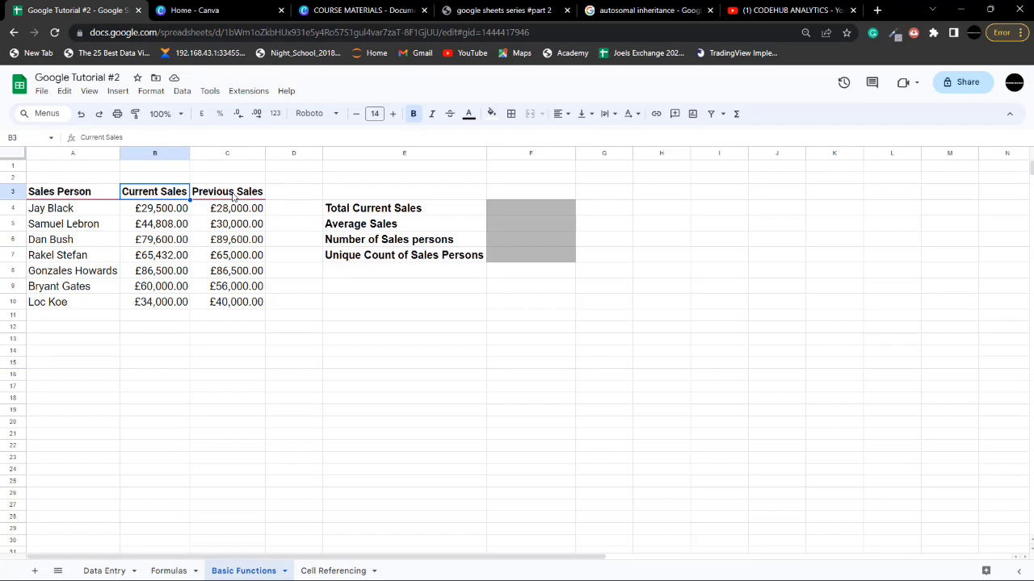
pyautogui.click(347, 211)
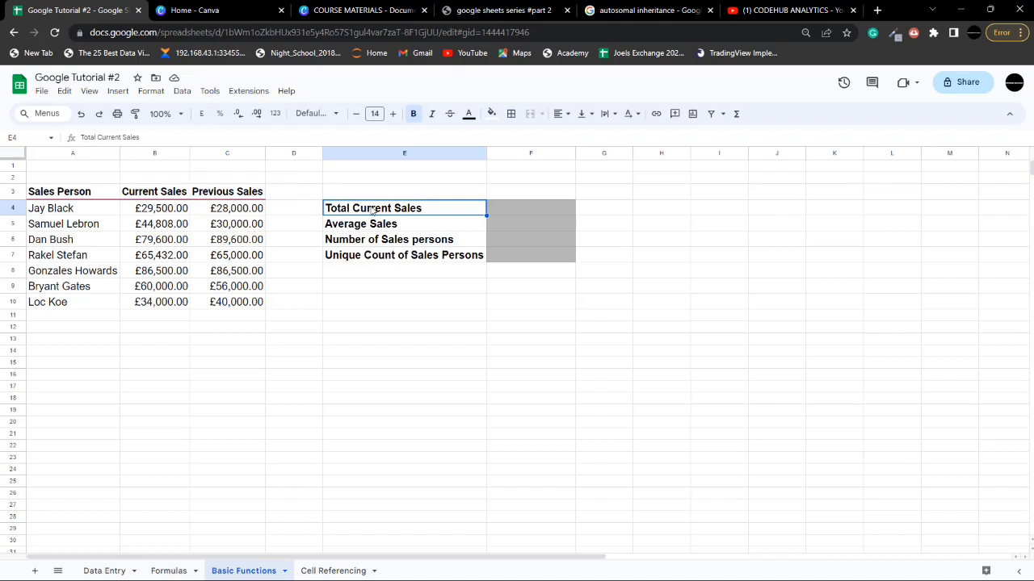
pyautogui.click(358, 228)
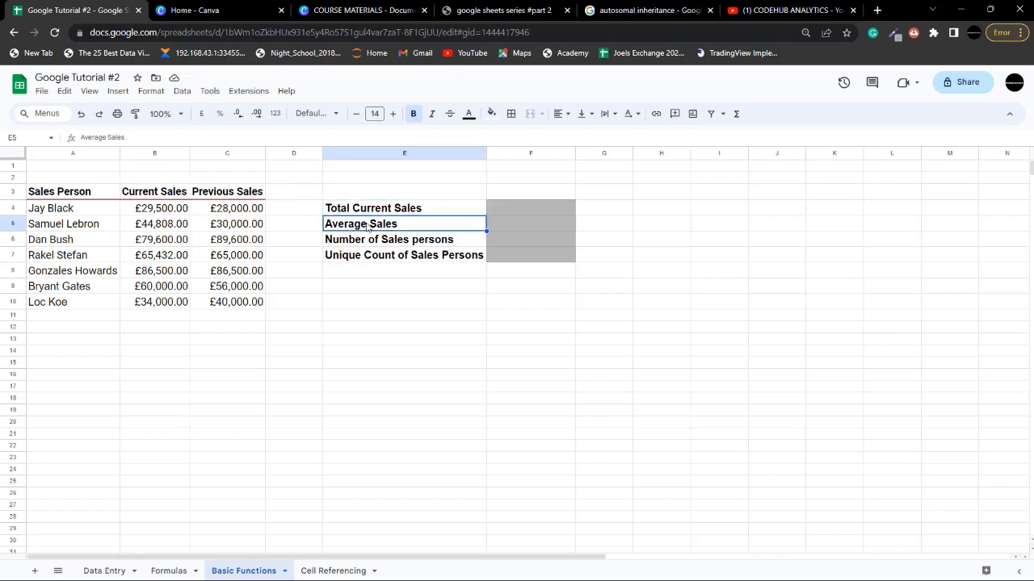
pyautogui.doubleClick(372, 226)
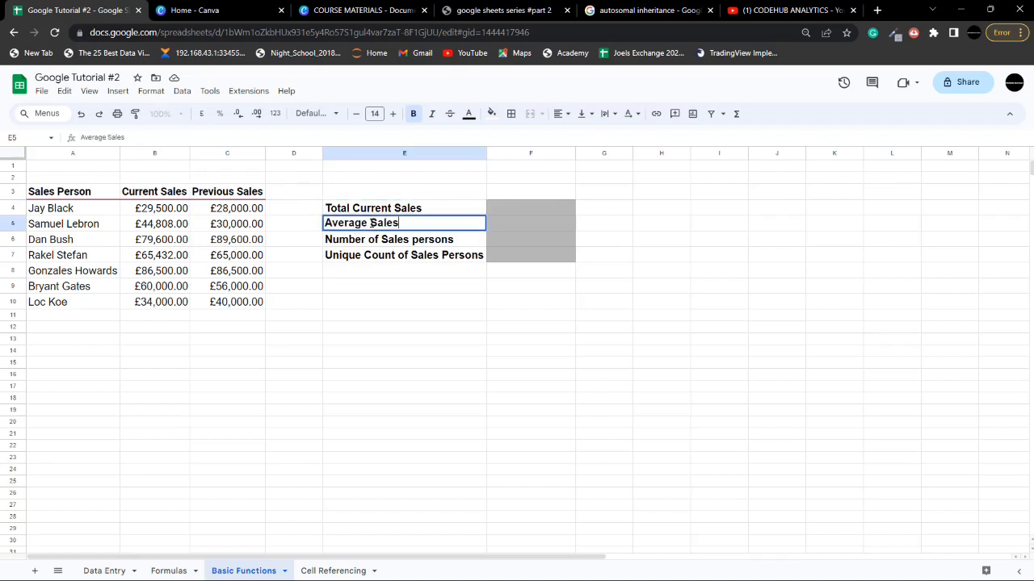
pyautogui.write('C')
pyautogui.press('BackSpace')
pyautogui.click(371, 225)
pyautogui.write('Curren')
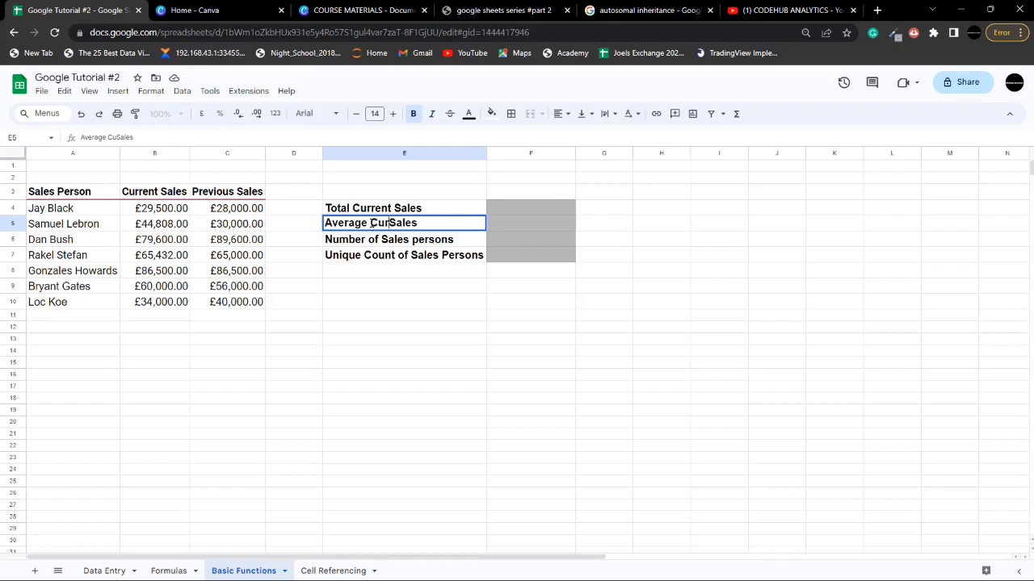
pyautogui.write('t')
pyautogui.click(383, 300)
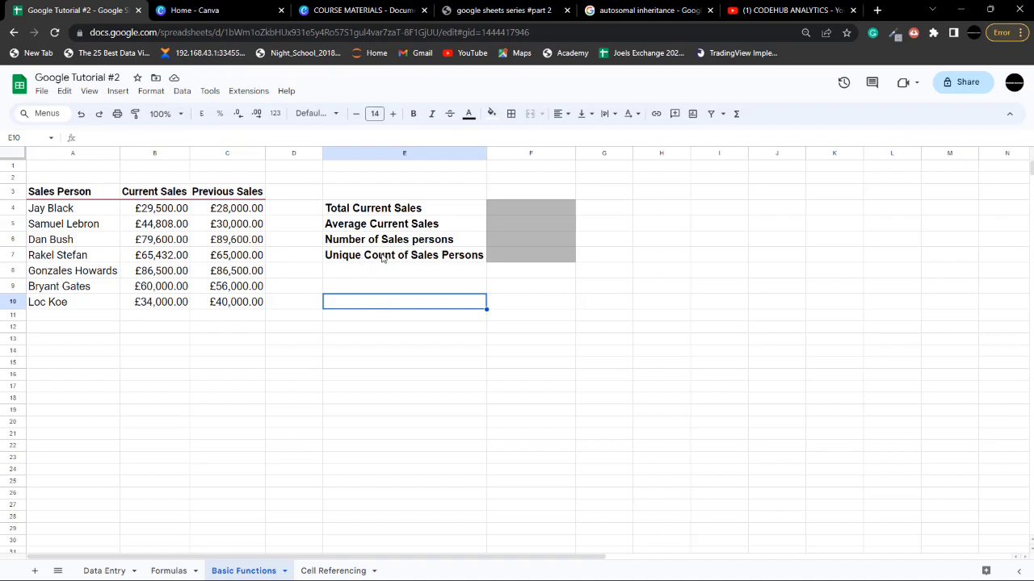
# Review the summary labels in column E, comparing the number of sales persons with the unique count, and the result cell F4
pyautogui.click(376, 240)
pyautogui.click(380, 256)
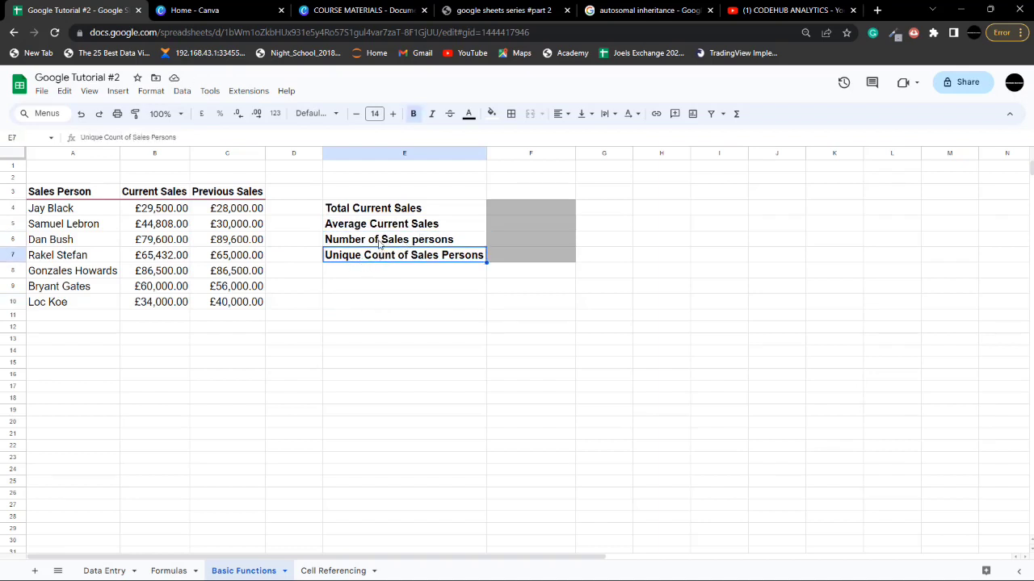
pyautogui.click(379, 242)
pyautogui.click(385, 258)
pyautogui.click(384, 242)
pyautogui.click(388, 256)
pyautogui.click(522, 197)
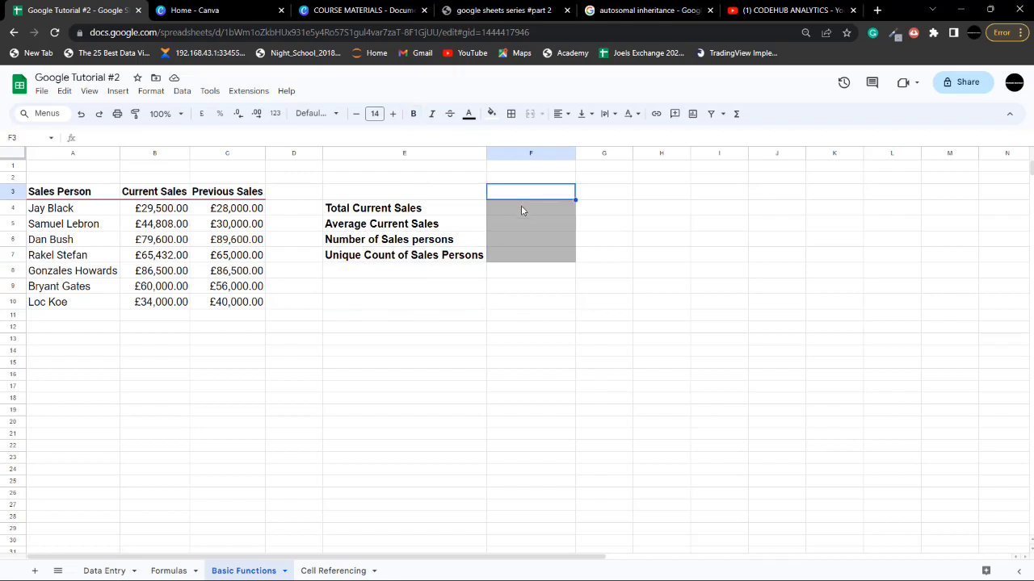
pyautogui.click(521, 210)
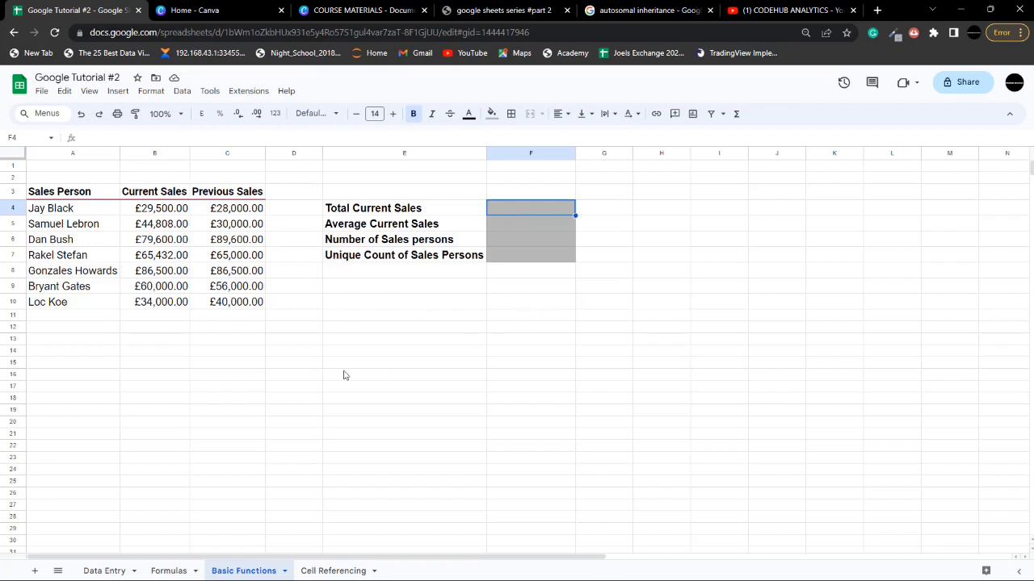
pyautogui.click(394, 210)
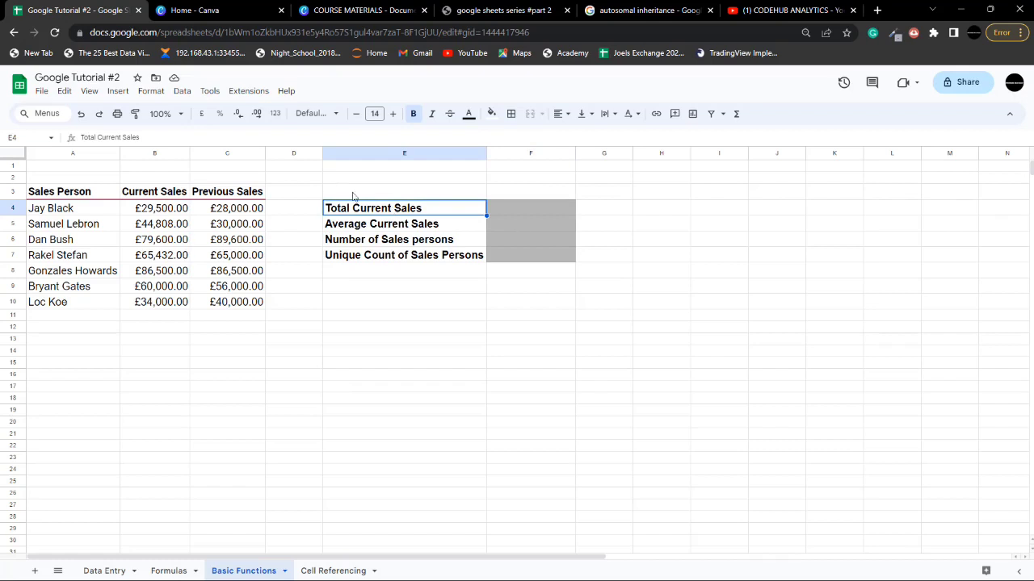
# Look through the list of functions that can be inserted in F4 for Total Current Sales, and close it without choosing one
pyautogui.click(498, 206)
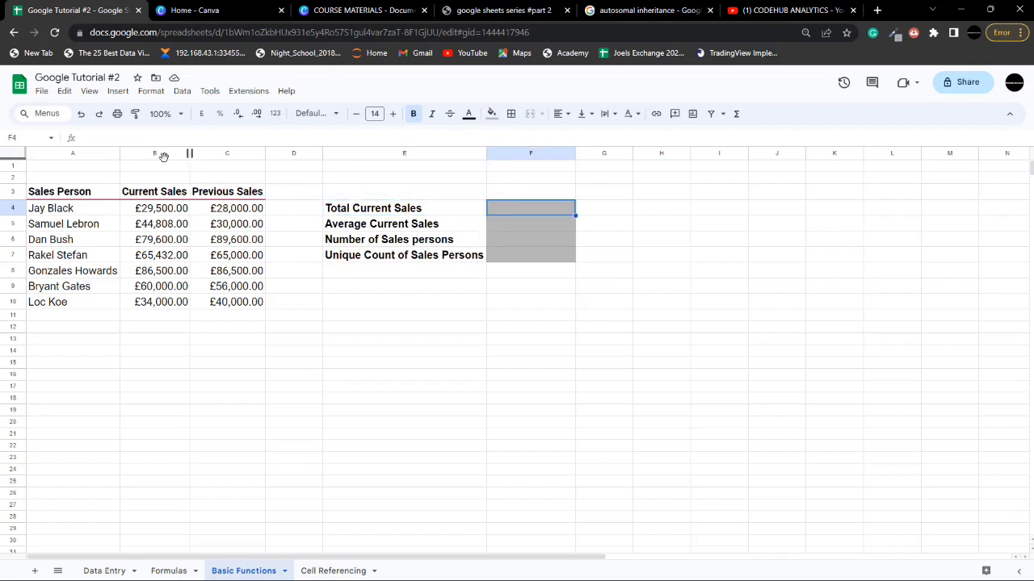
pyautogui.click(113, 92)
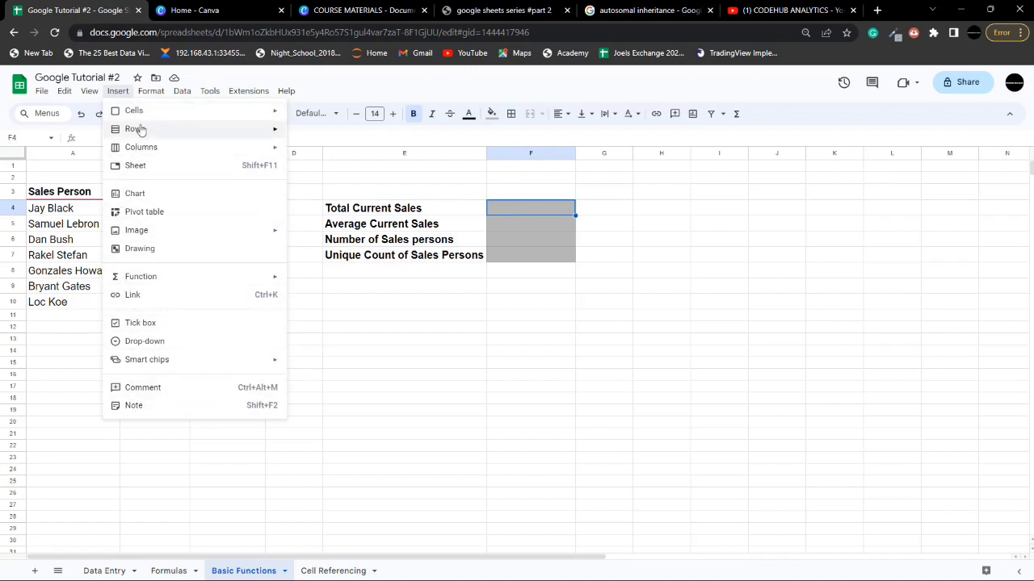
pyautogui.moveTo(132, 113)
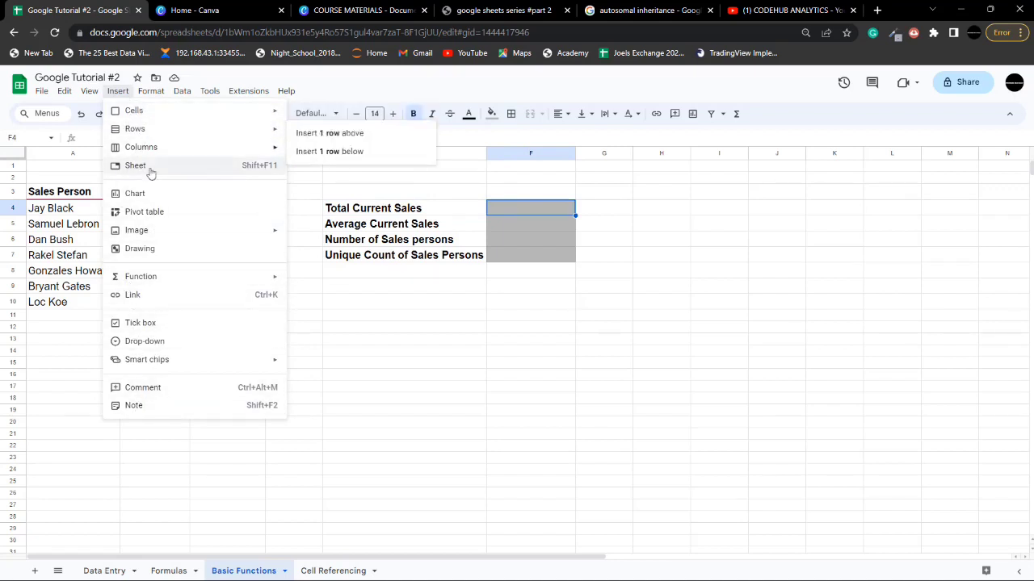
pyautogui.moveTo(157, 278)
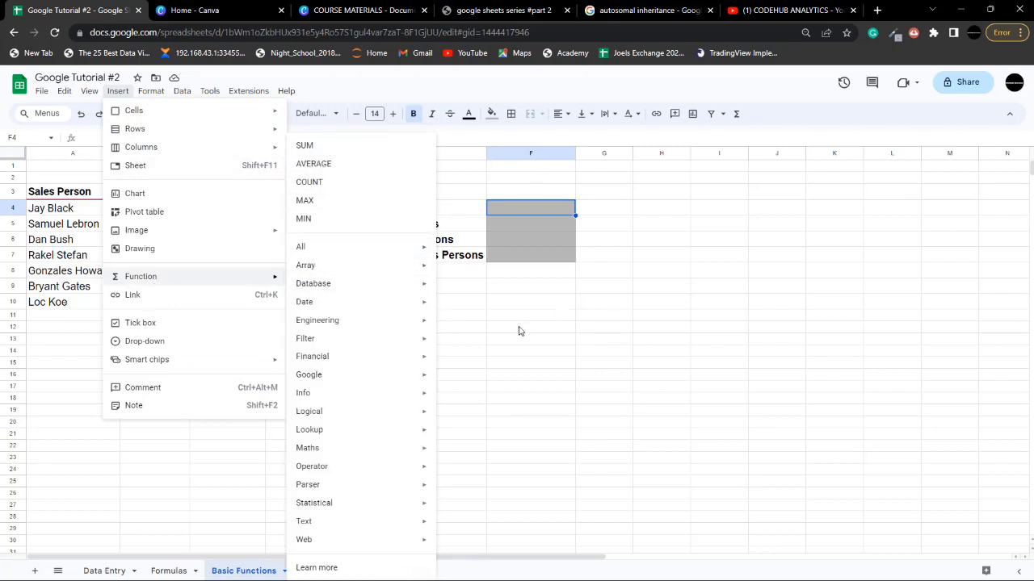
pyautogui.click(503, 214)
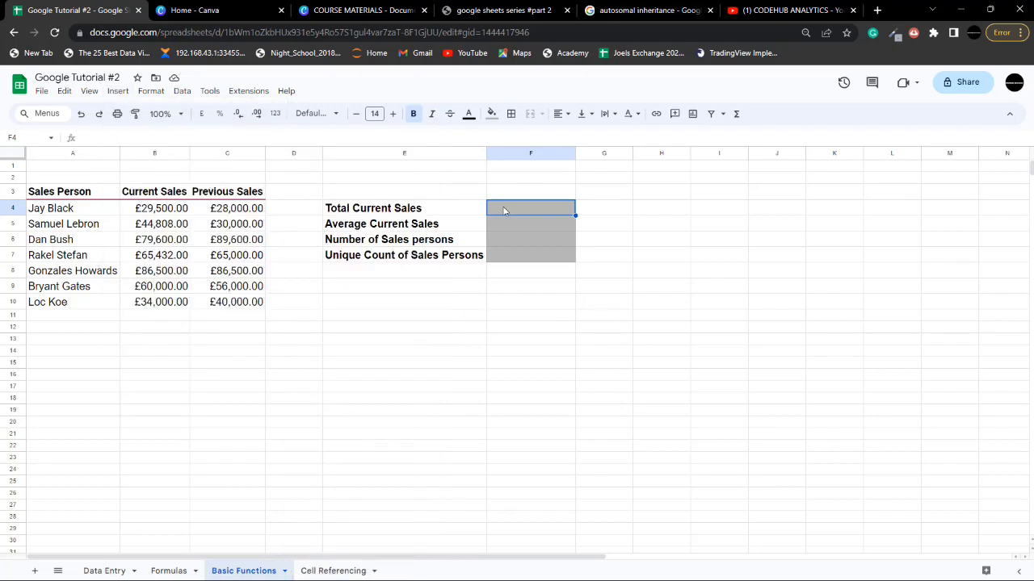
# Start a SUM formula in F4, the result cell for Total Current Sales
pyautogui.doubleClick(504, 208)
pyautogui.write('=')
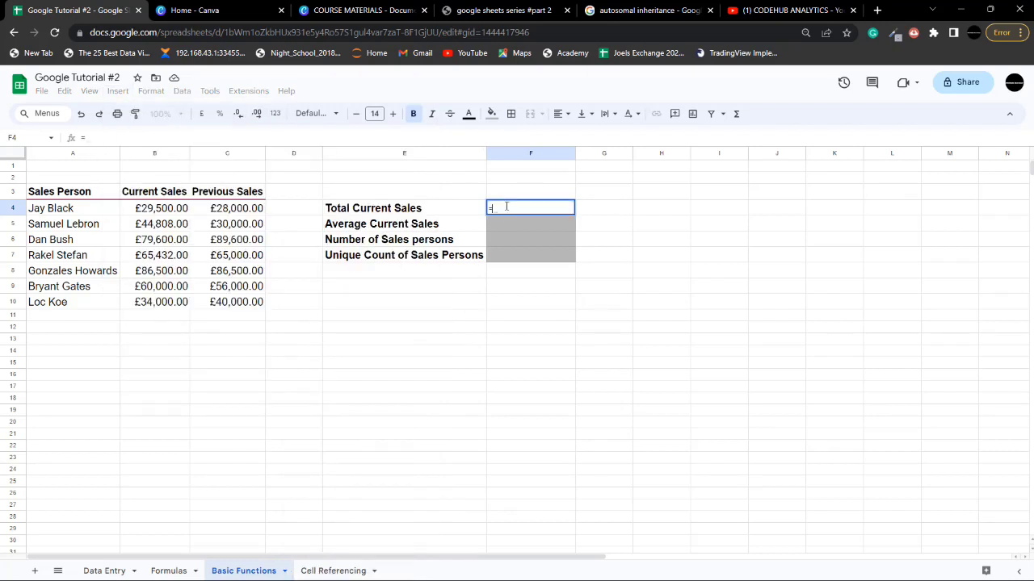
pyautogui.write('sum')
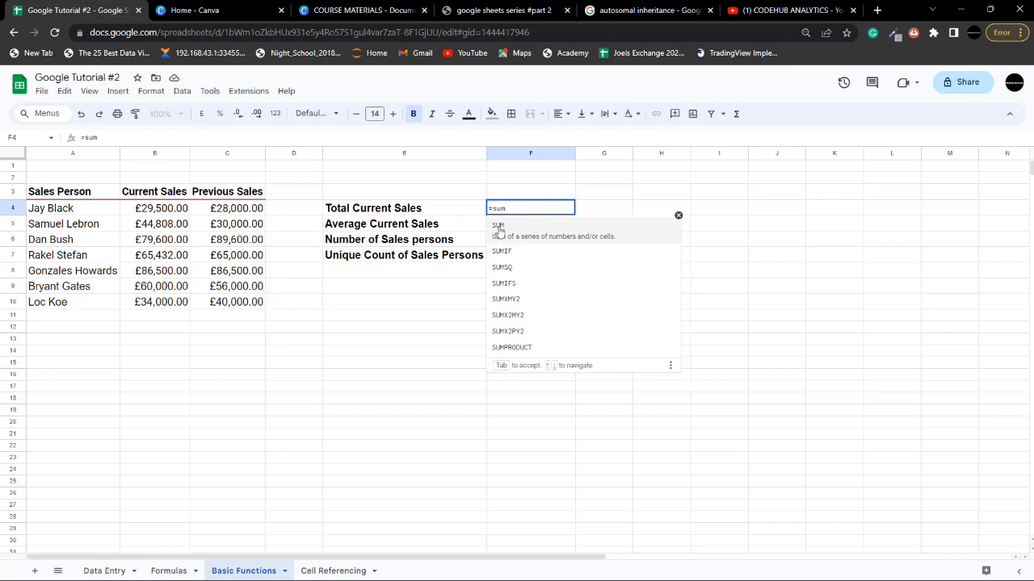
pyautogui.click(498, 228)
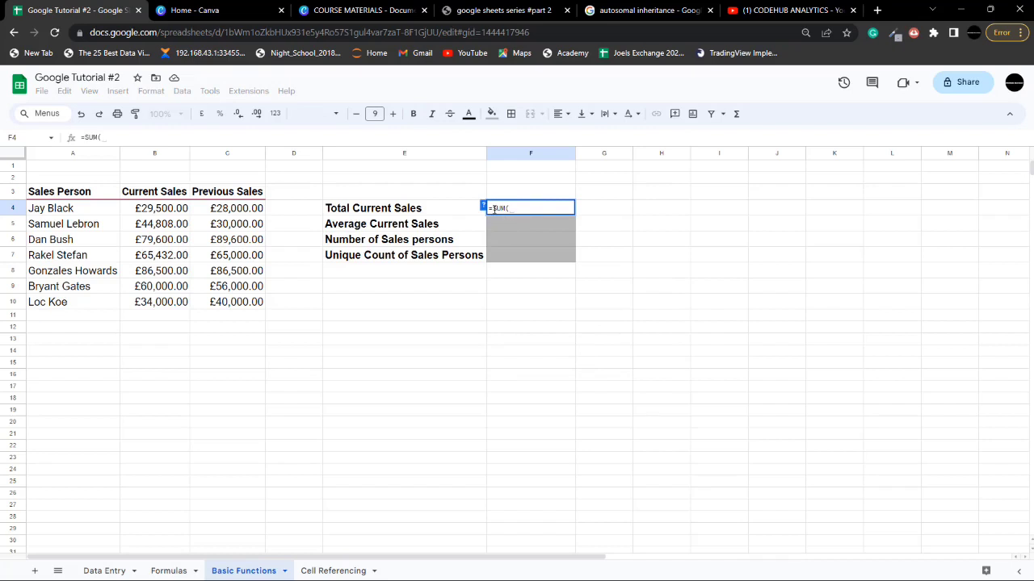
# Open the help article for the SUM function, read its sample usage, syntax and notes, and close it
pyautogui.click(483, 206)
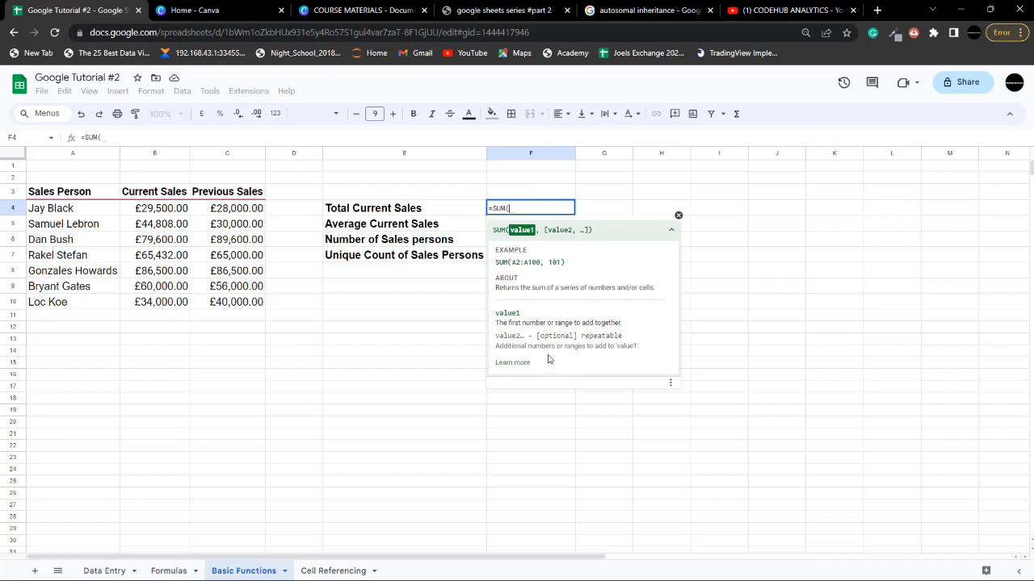
pyautogui.click(517, 364)
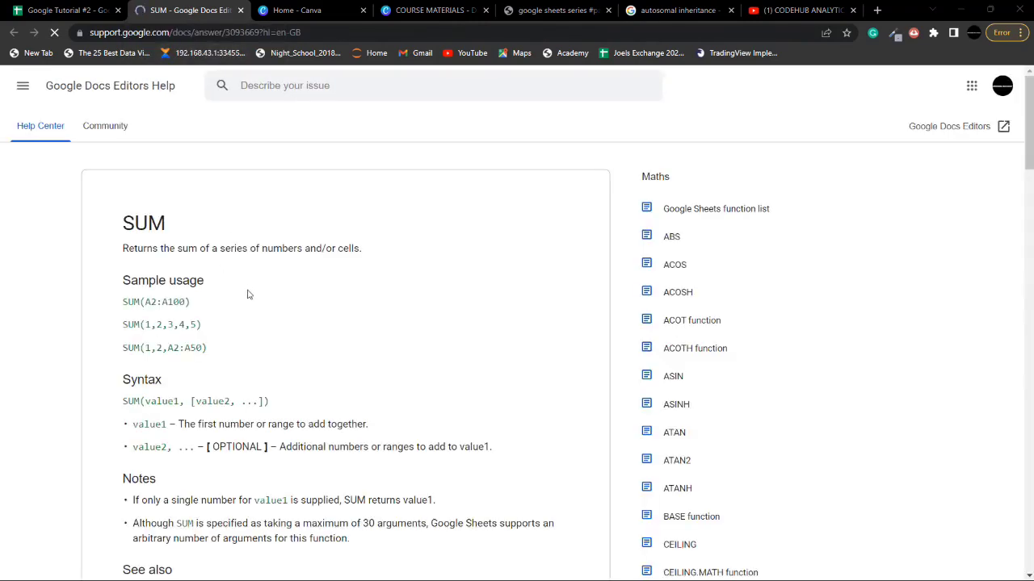
pyautogui.scroll(-1, 210, 291)
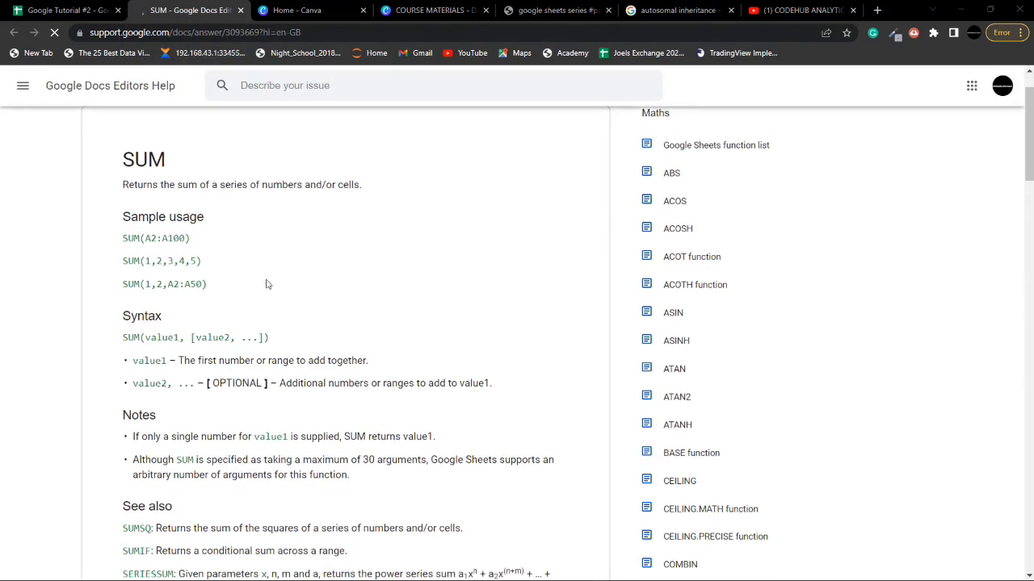
pyautogui.scroll(-3, 267, 283)
pyautogui.scroll(-2, 250, 279)
pyautogui.scroll(5, 241, 276)
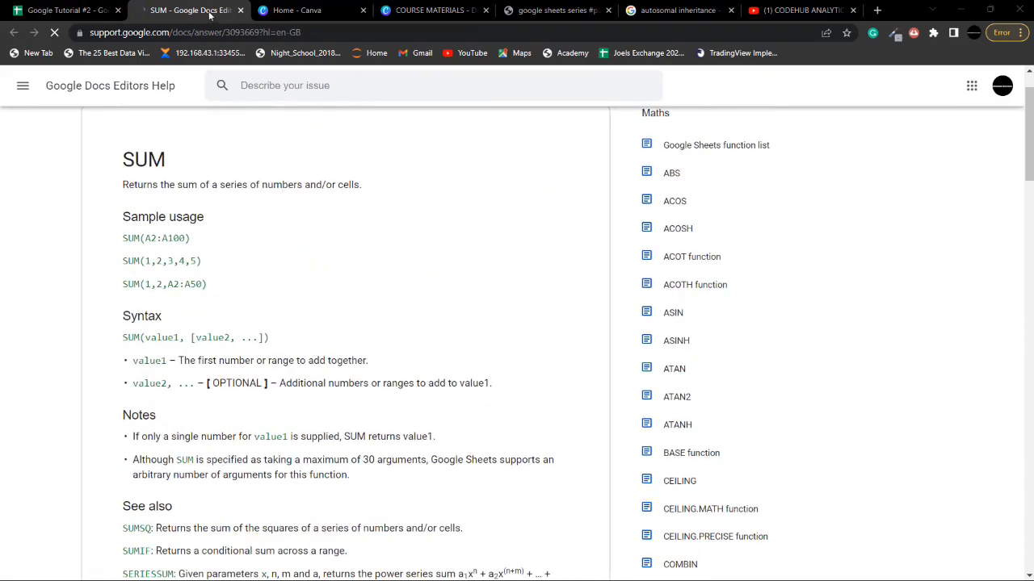
pyautogui.click(240, 10)
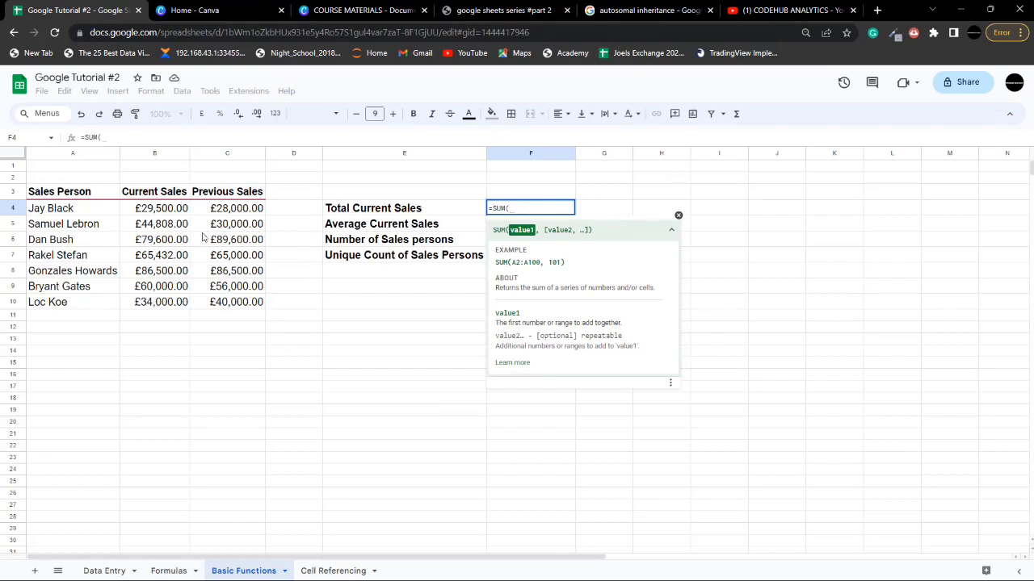
# Complete the SUM formula in F4 with the Current Sales range B4:B14 and enter it
pyautogui.click(145, 209)
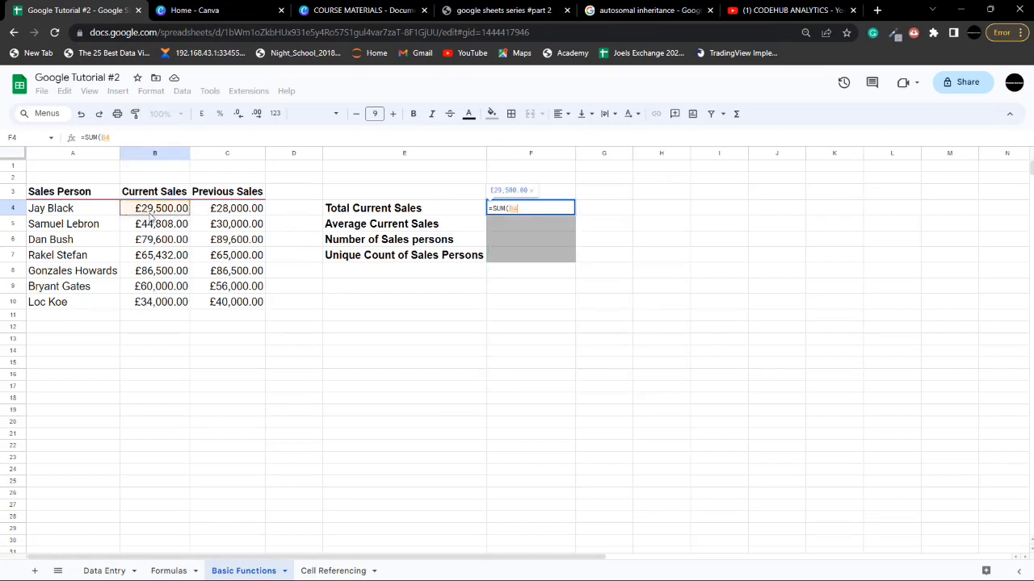
pyautogui.moveTo(150, 216); pyautogui.dragTo(162, 304)
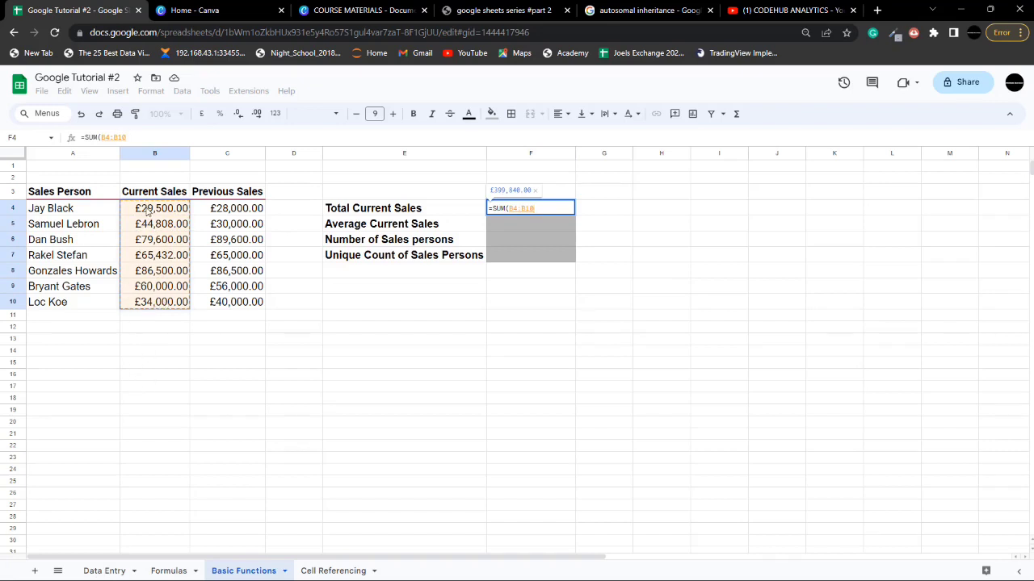
pyautogui.moveTo(148, 211); pyautogui.dragTo(143, 353)
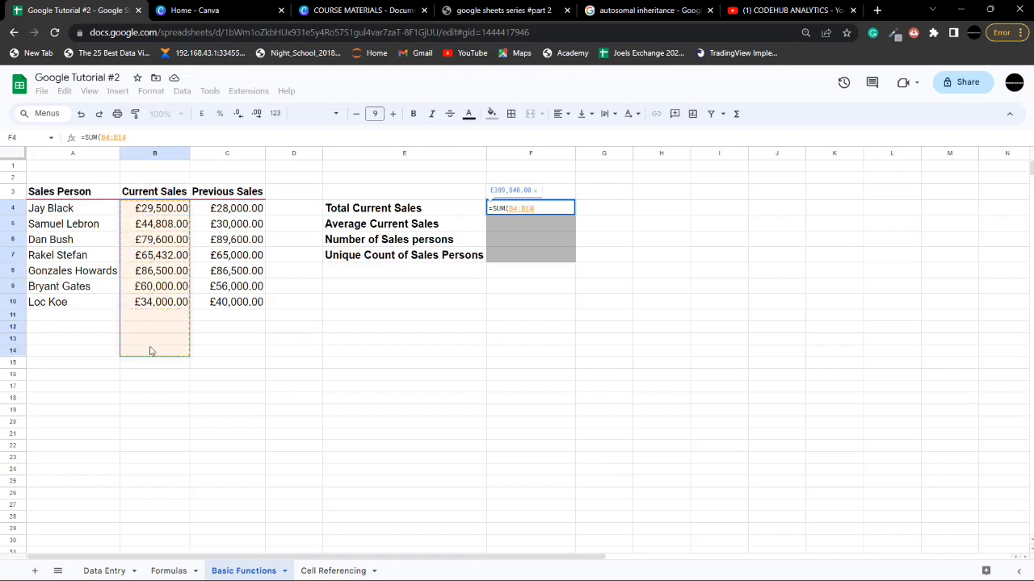
pyautogui.write(')')
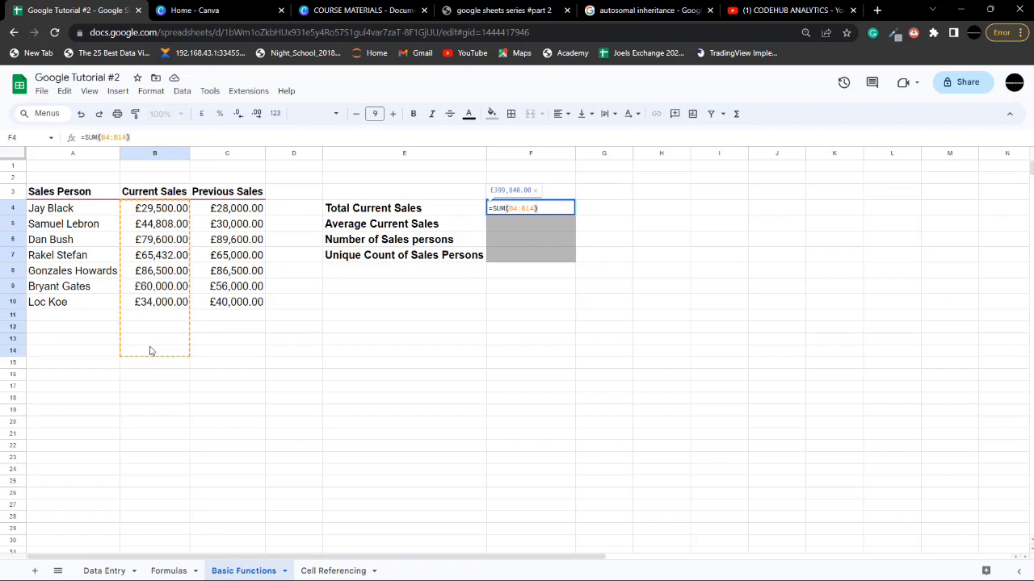
pyautogui.press('Return')
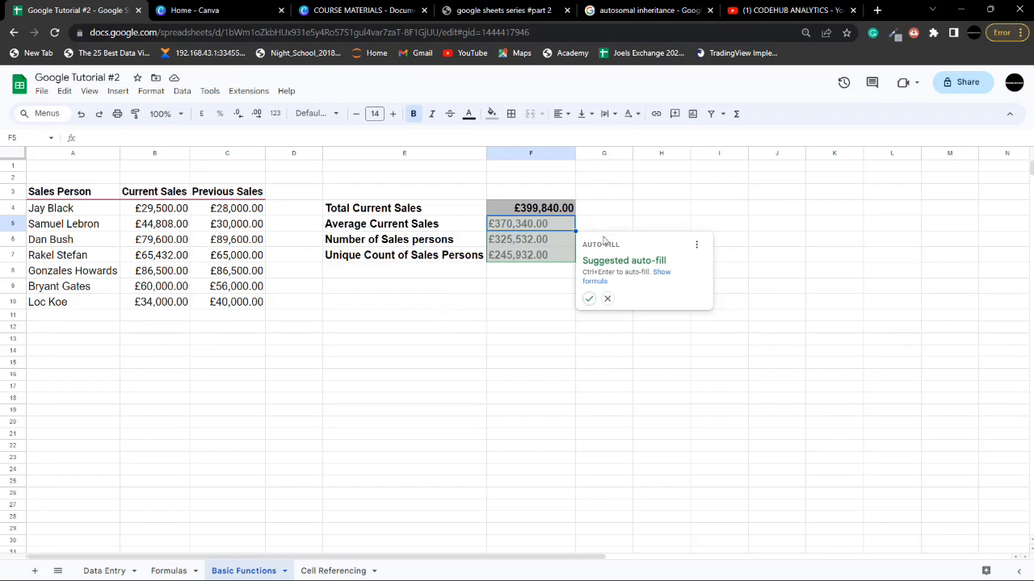
# Accept the suggested auto-fill for F5:F7 and inspect the ranges used by the formulas in F4, F5 and F6
pyautogui.click(589, 299)
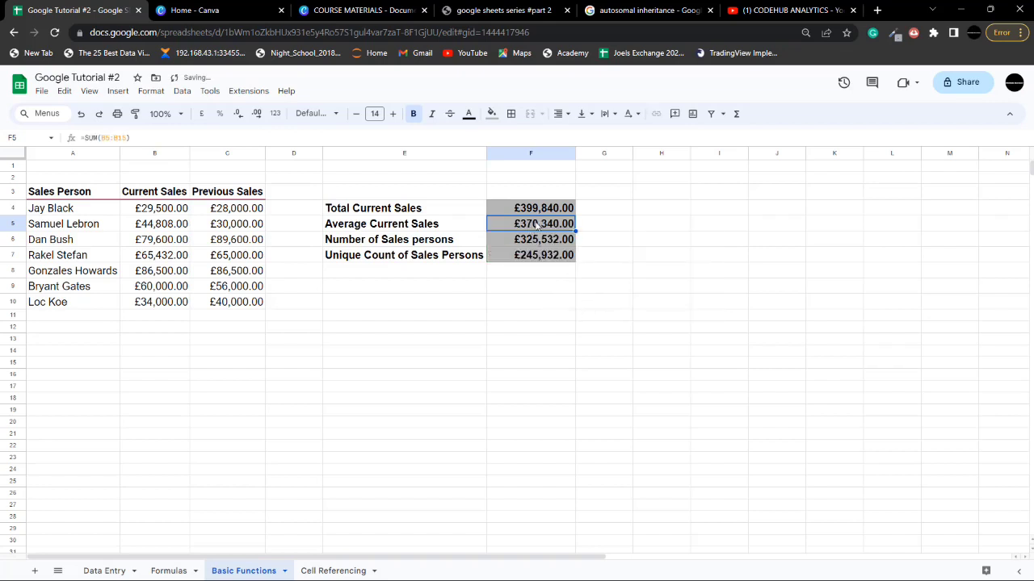
pyautogui.doubleClick(516, 209)
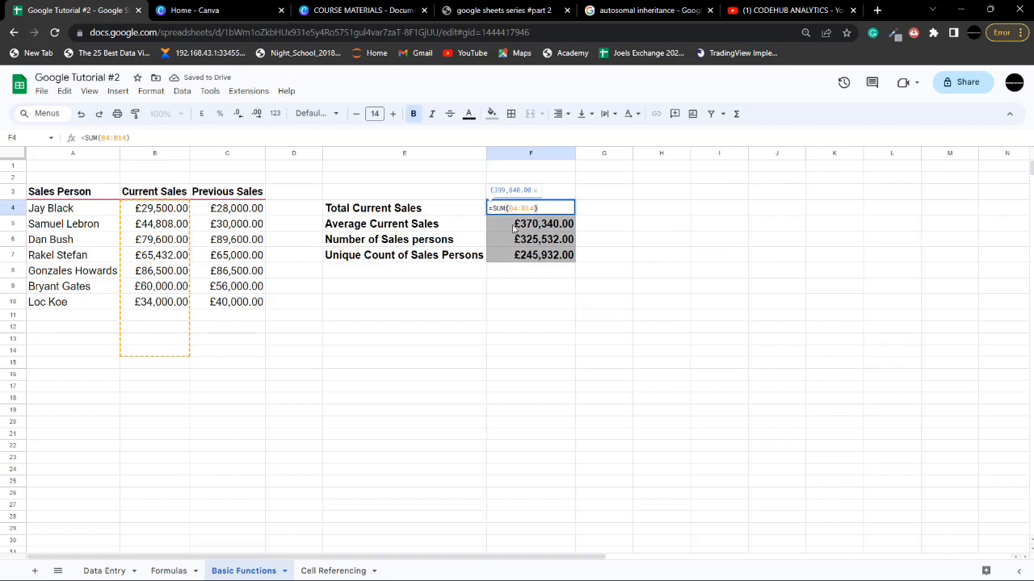
pyautogui.doubleClick(513, 226)
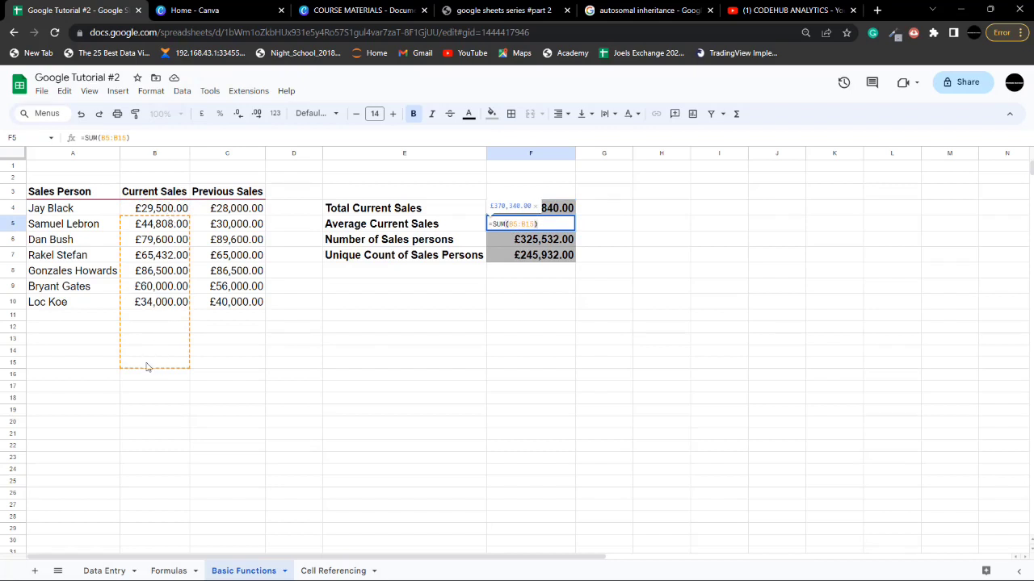
pyautogui.doubleClick(521, 242)
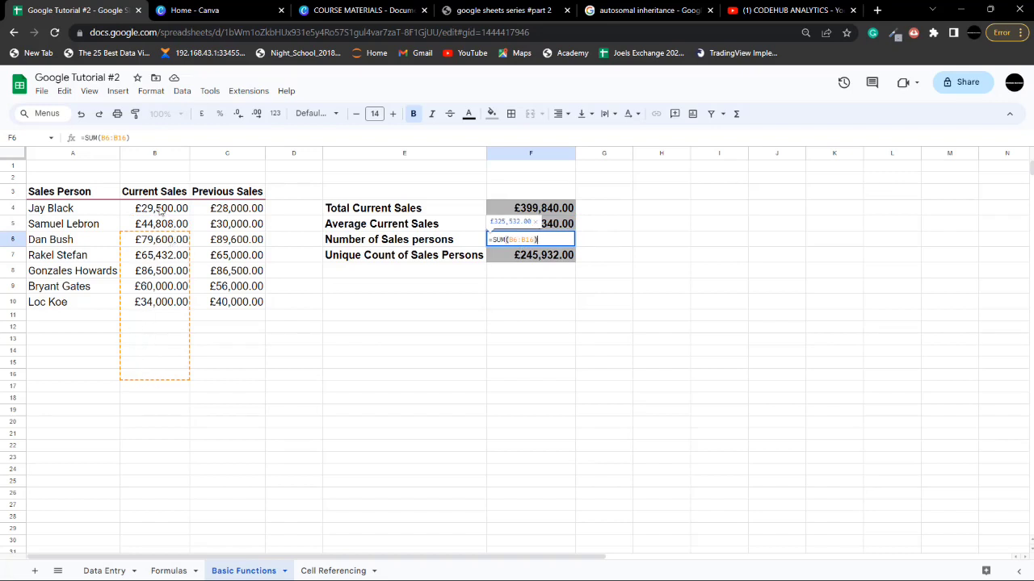
# Clear the auto-filled SUM formulas from F5:F7
pyautogui.click(563, 228)
pyautogui.moveTo(563, 227); pyautogui.dragTo(559, 258)
pyautogui.press('Delete')
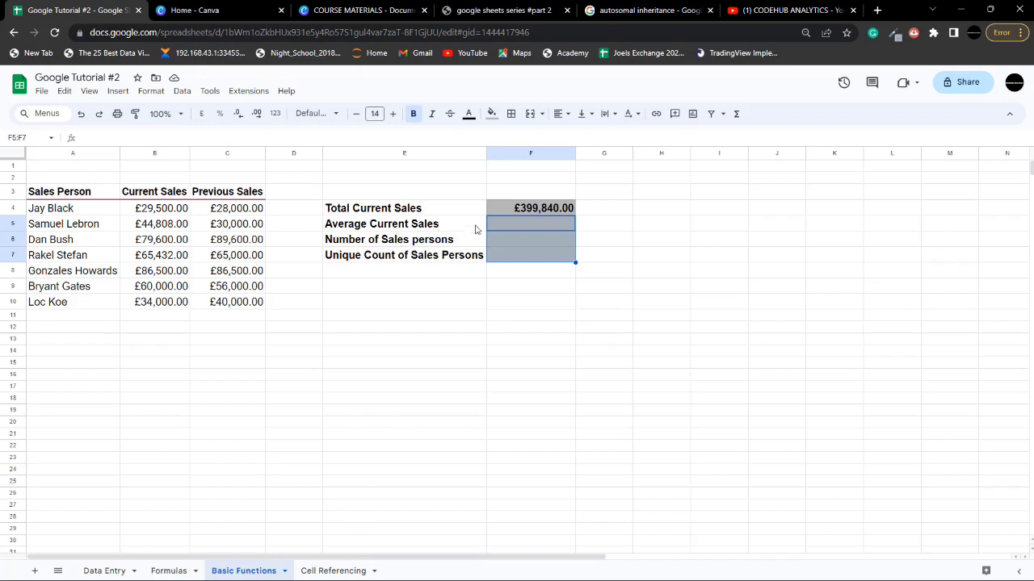
# Calculate Average Current Sales in F5 with =AVERAGE(B4:B10) and reject the suggested auto-fill for the cells below
pyautogui.click(499, 227)
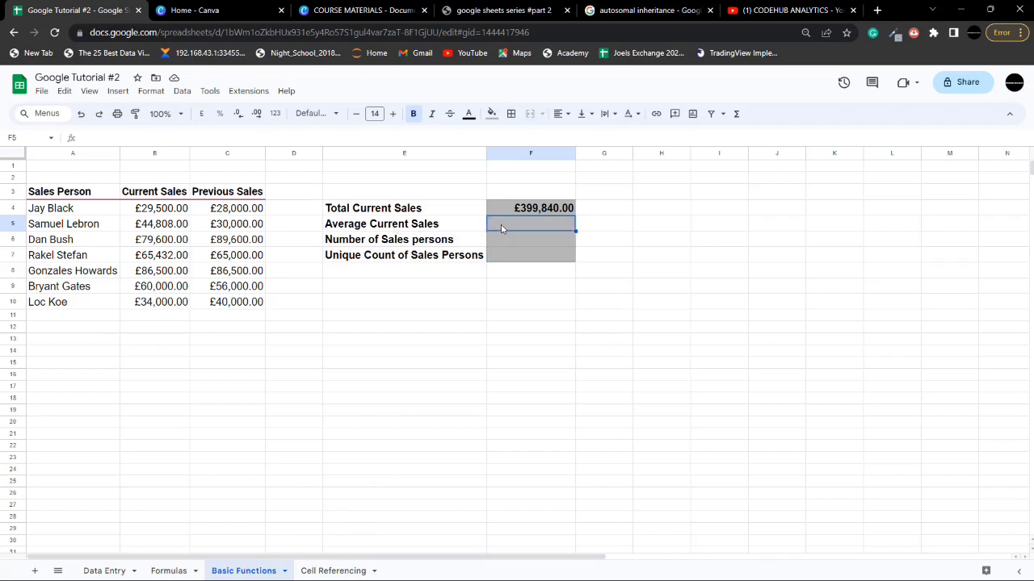
pyautogui.doubleClick(505, 223)
pyautogui.write('=aver')
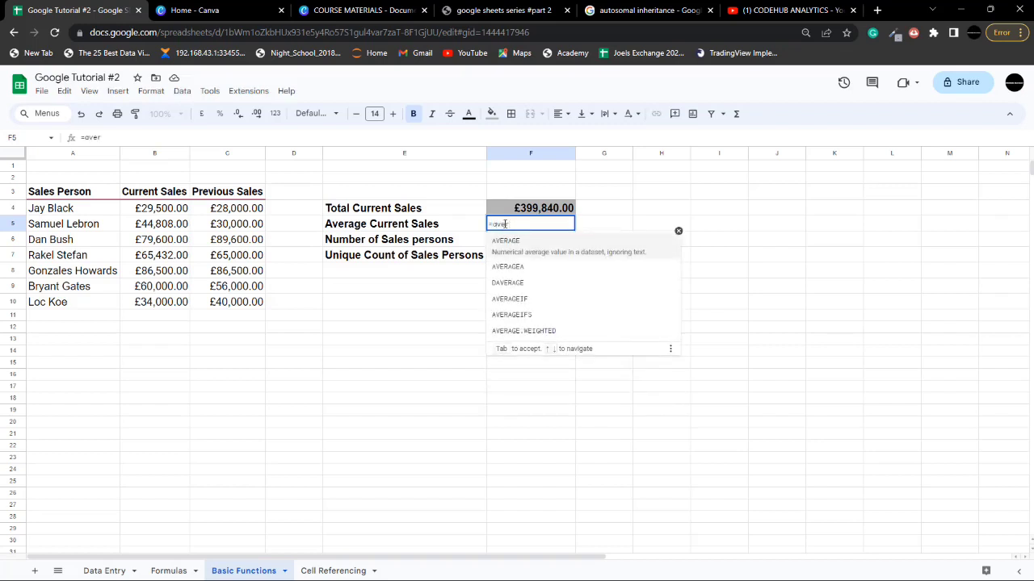
pyautogui.press('Down')
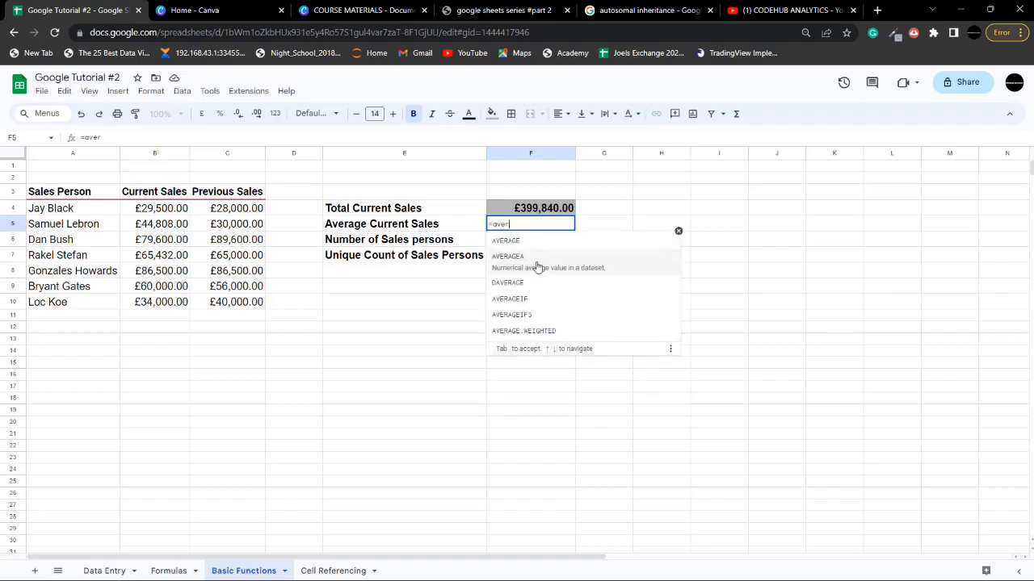
pyautogui.press('Up')
pyautogui.press('Tab')
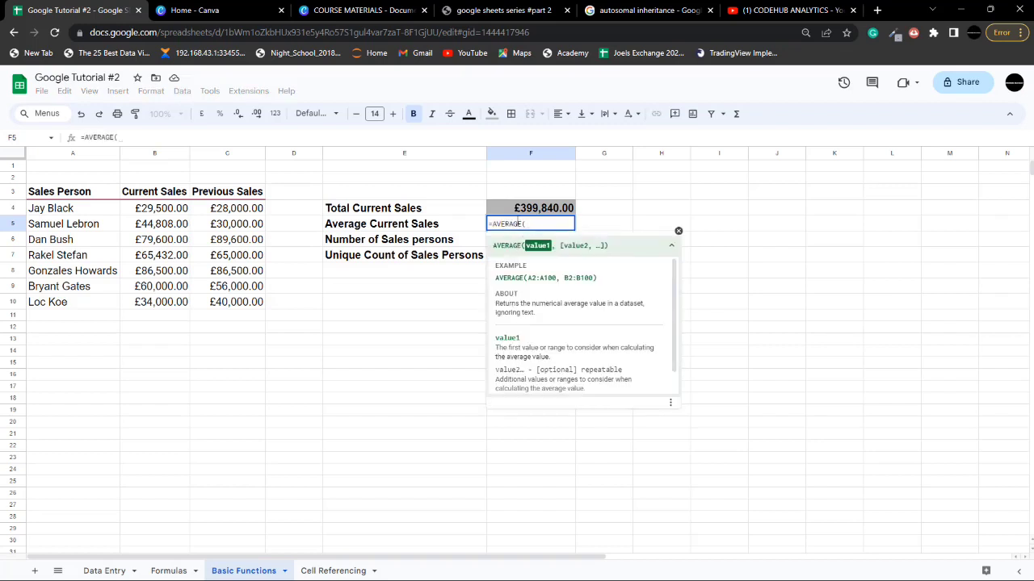
pyautogui.click(152, 211)
pyautogui.moveTo(153, 244); pyautogui.dragTo(158, 302)
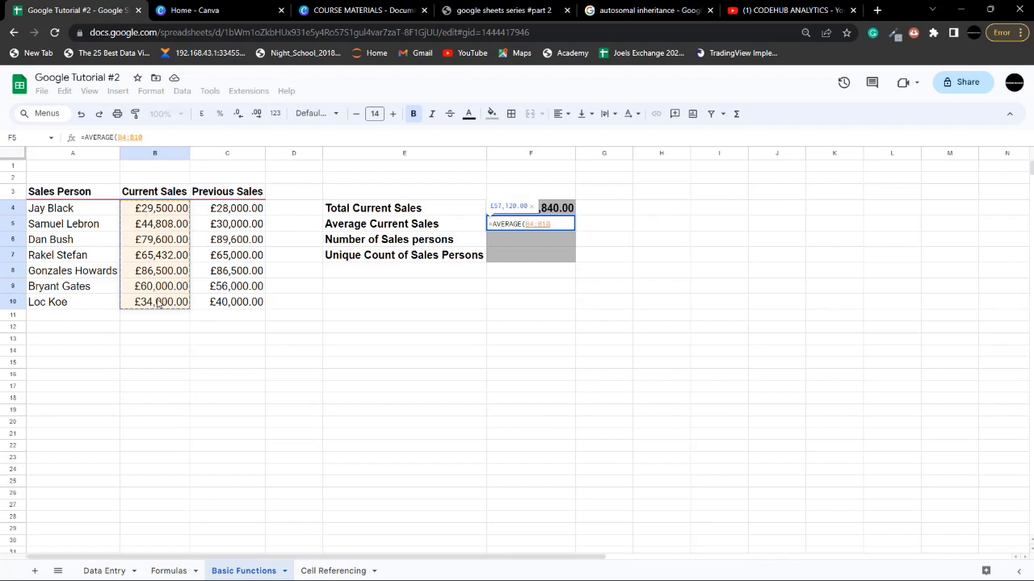
pyautogui.write(')')
pyautogui.press('Return')
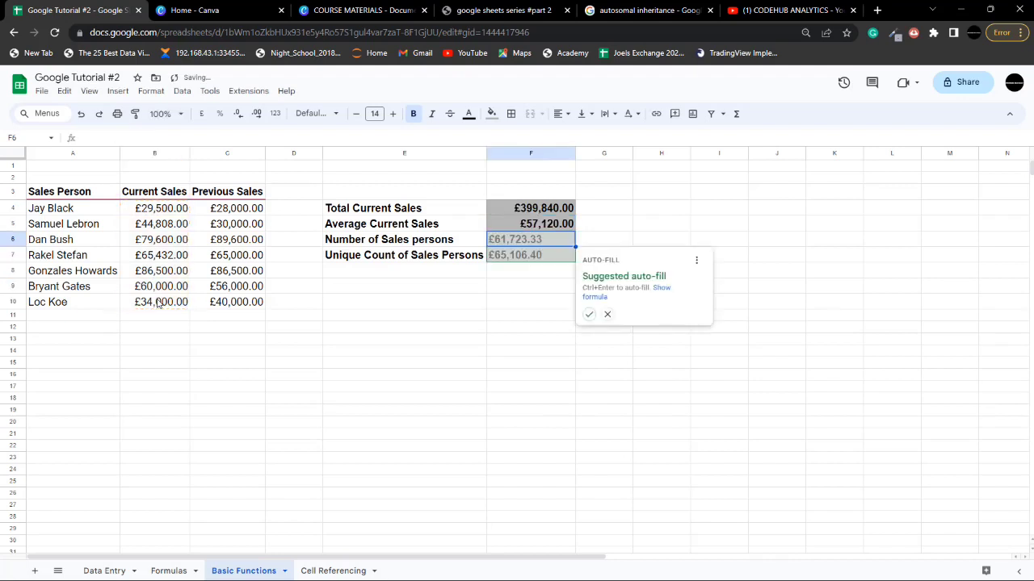
pyautogui.click(608, 315)
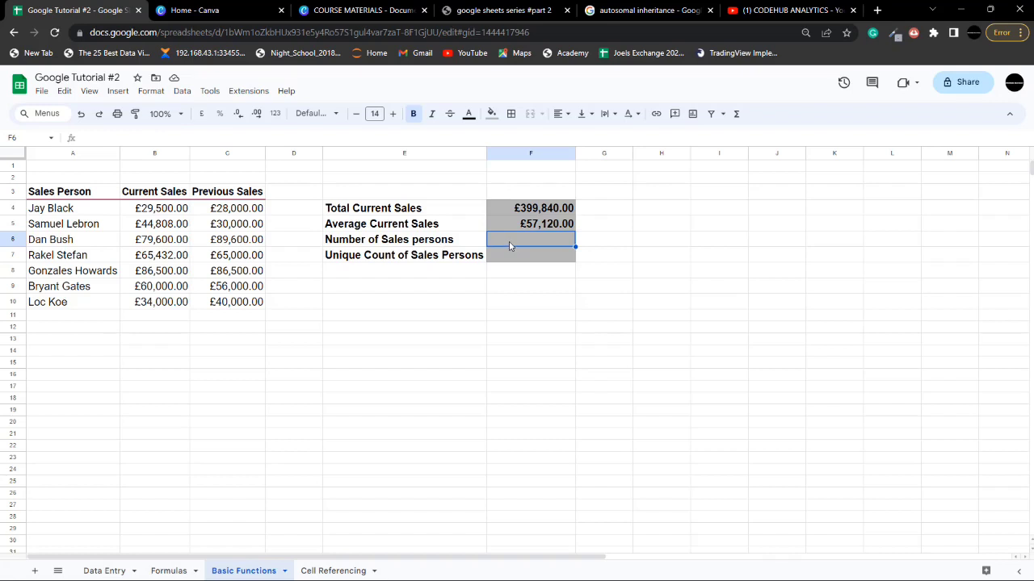
# Start a COUNT formula in F6 for Number of Sales persons and read the function's description of what it returns
pyautogui.write('=')
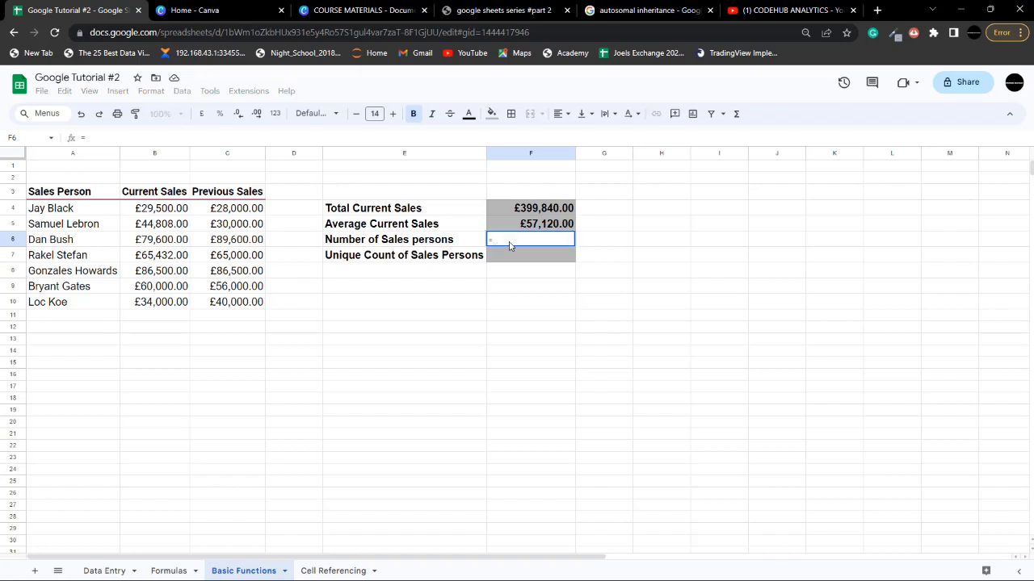
pyautogui.write('co')
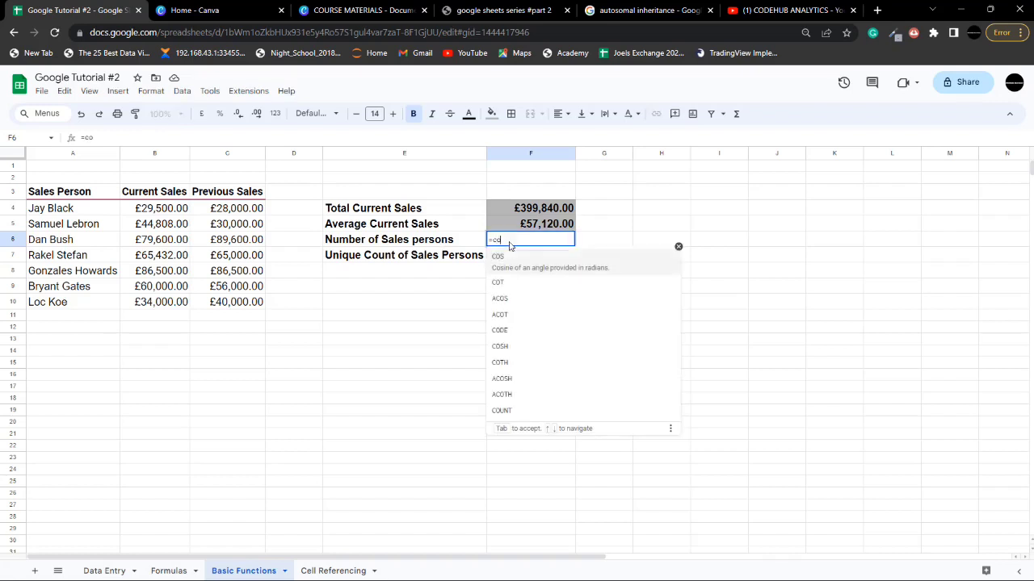
pyautogui.write('unta')
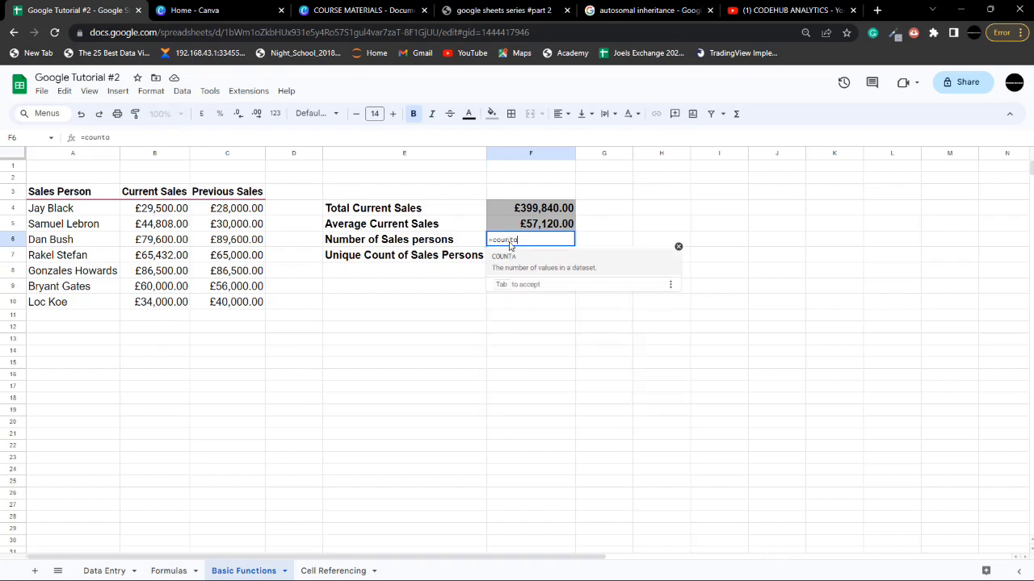
pyautogui.press('BackSpace')
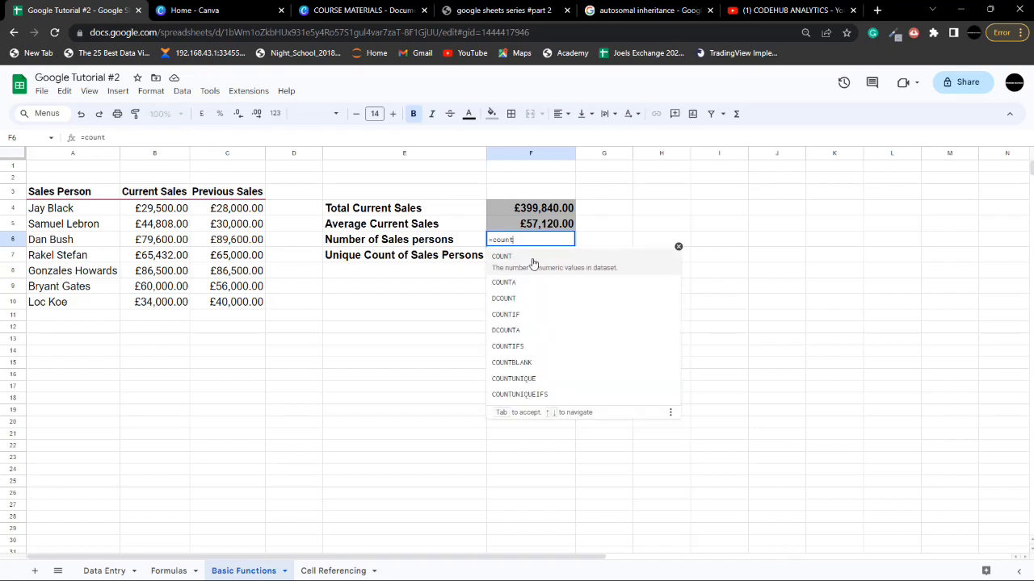
pyautogui.click(506, 258)
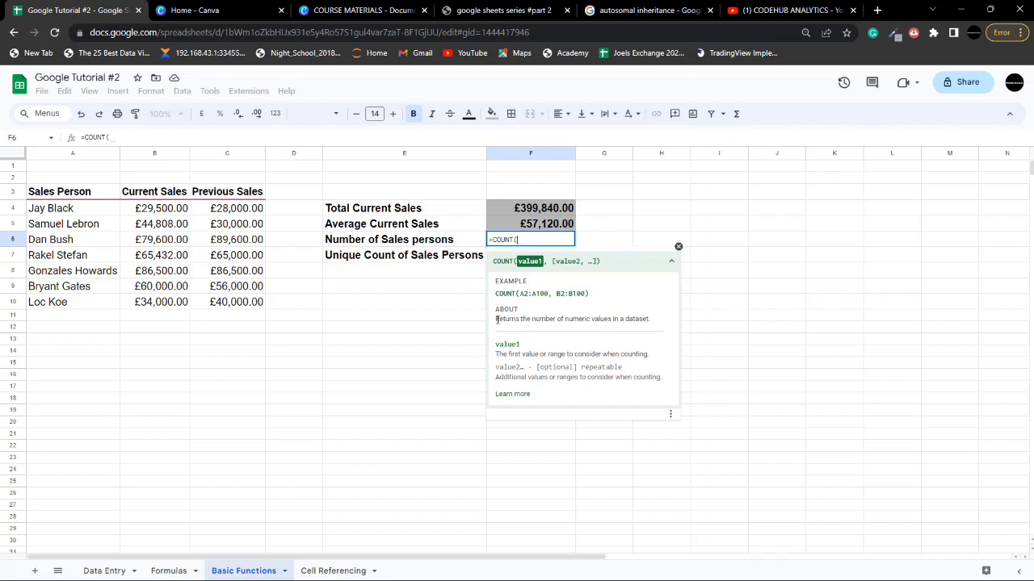
pyautogui.moveTo(497, 319); pyautogui.dragTo(652, 322)
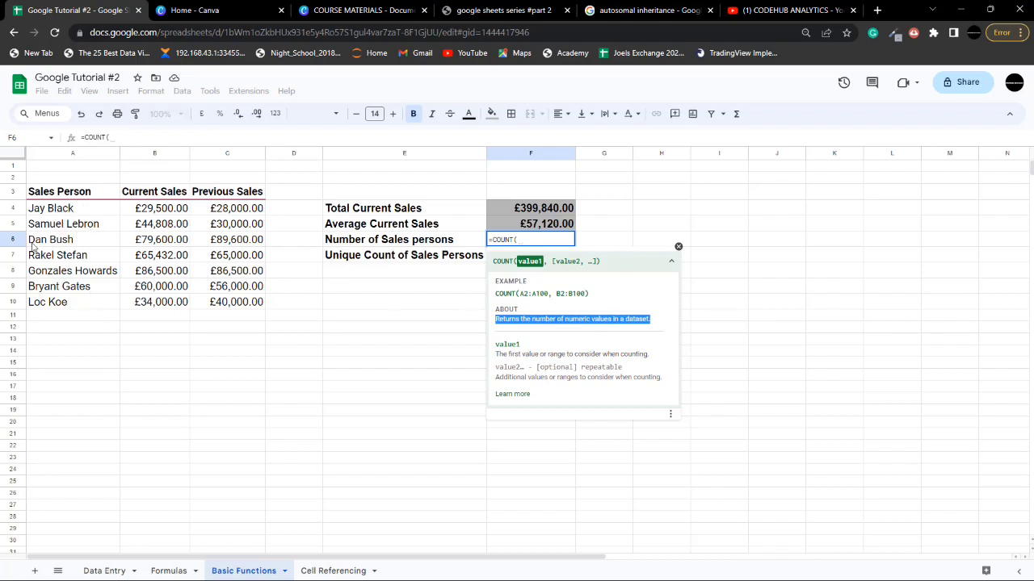
pyautogui.moveTo(65, 208); pyautogui.dragTo(72, 286)
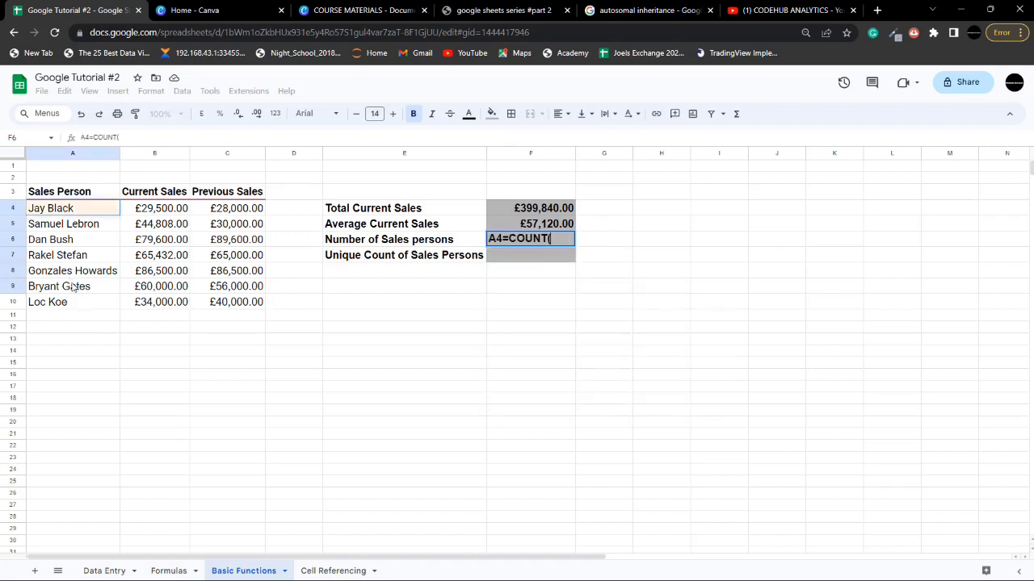
pyautogui.click(507, 238)
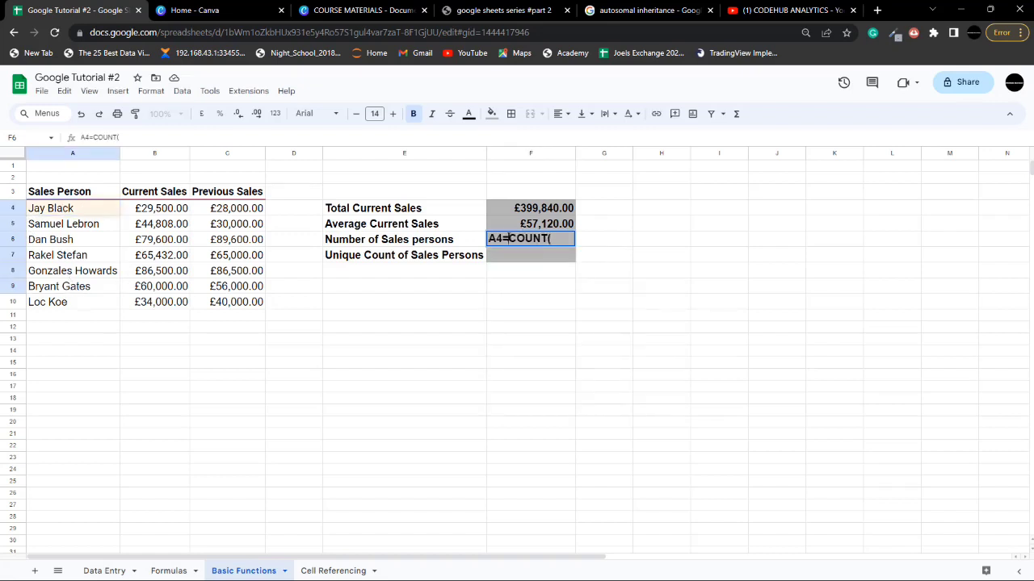
pyautogui.press('BackSpace')
pyautogui.press('BackSpace')
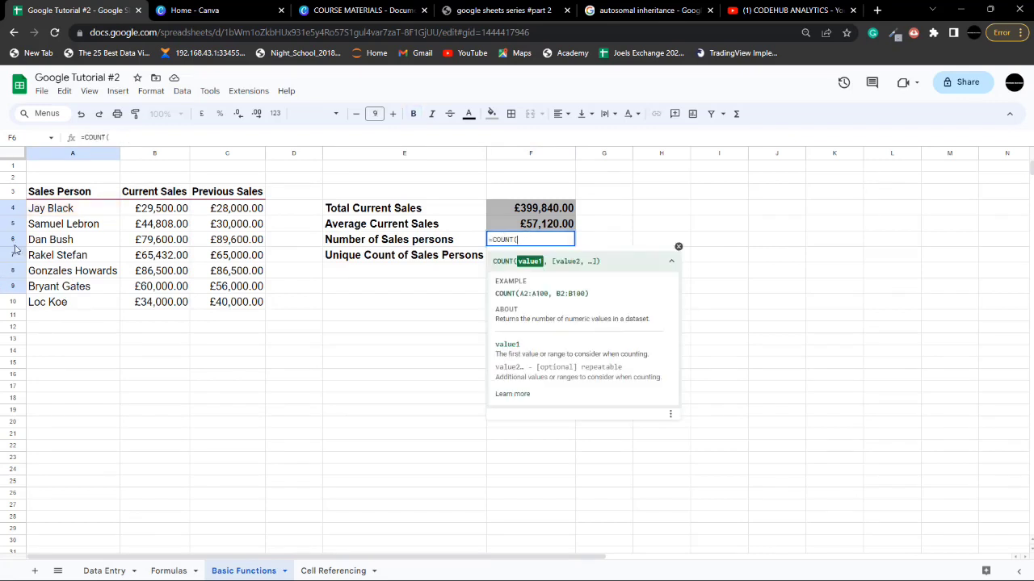
# Try to count the sales persons in F6 with =COUNT(A4:A10) and check the text entries in A4 and A5
pyautogui.moveTo(68, 210); pyautogui.dragTo(79, 302)
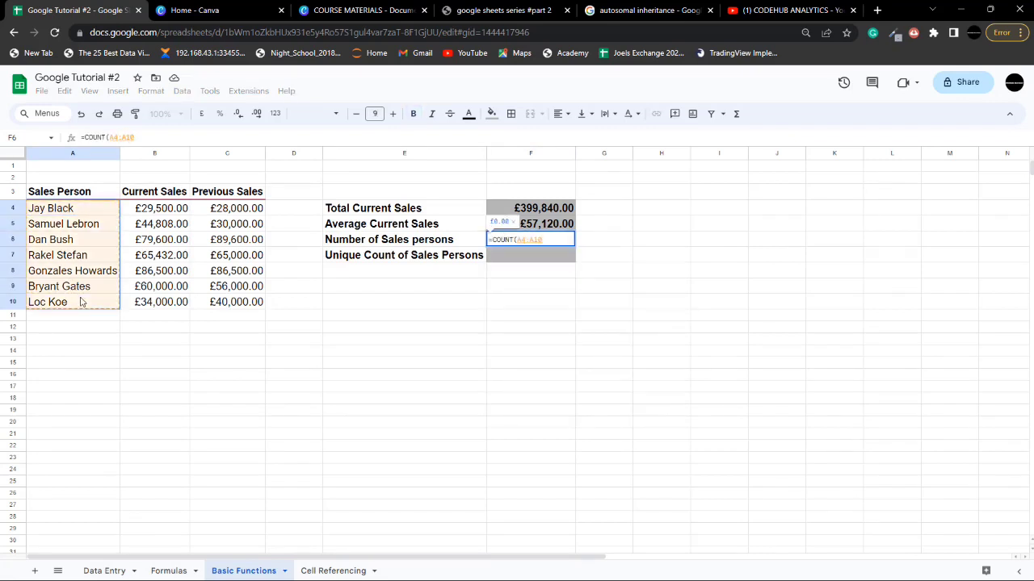
pyautogui.press('Return')
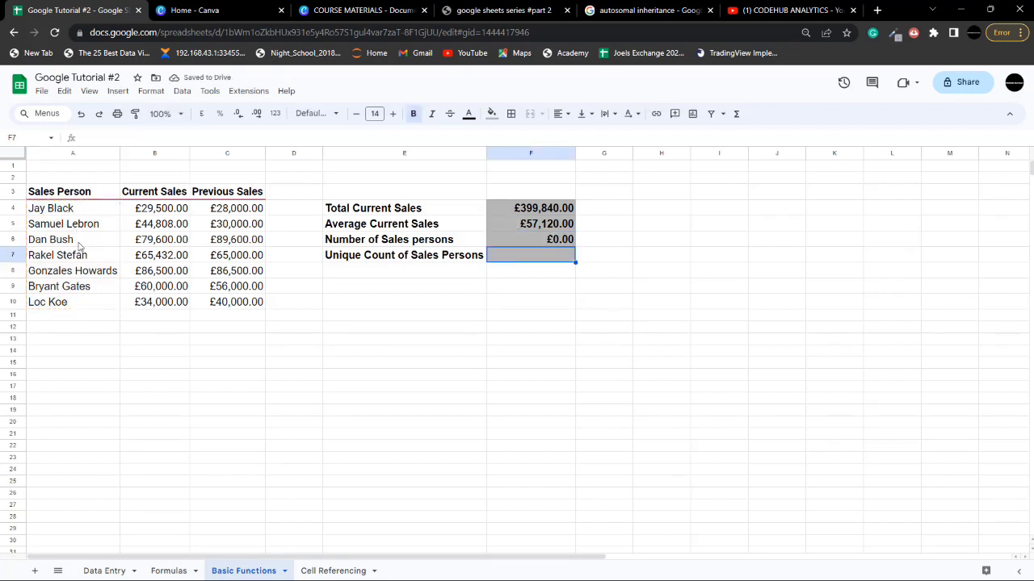
pyautogui.click(77, 209)
pyautogui.click(77, 226)
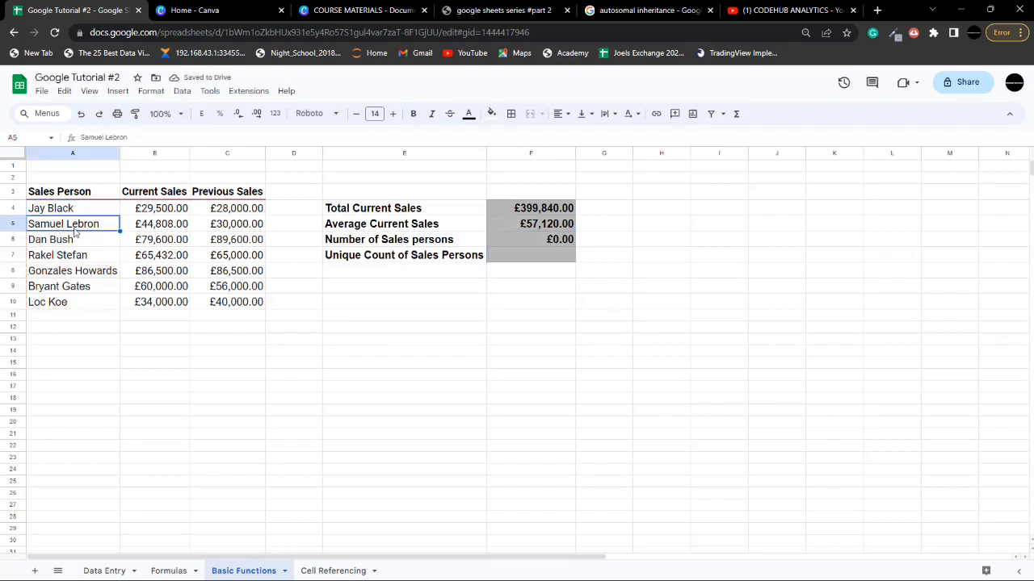
# Change the COUNT formula in F6 to use the Current Sales values, =COUNT(B4:B10)
pyautogui.doubleClick(546, 241)
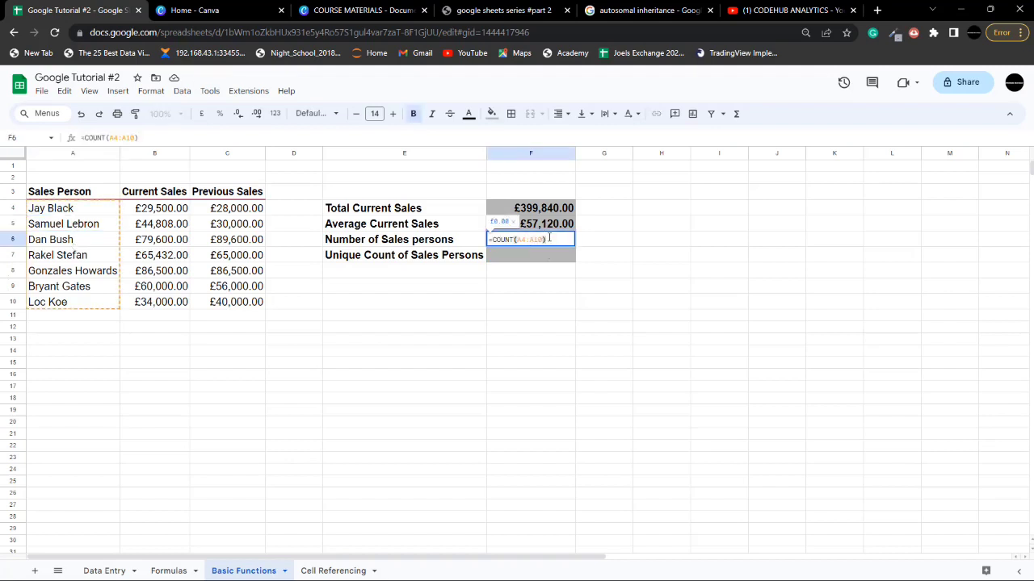
pyautogui.press('BackSpace')
pyautogui.press('BackSpace')
pyautogui.press('BackSpace')
pyautogui.press('BackSpace')
pyautogui.press('BackSpace')
pyautogui.press('BackSpace')
pyautogui.press('BackSpace')
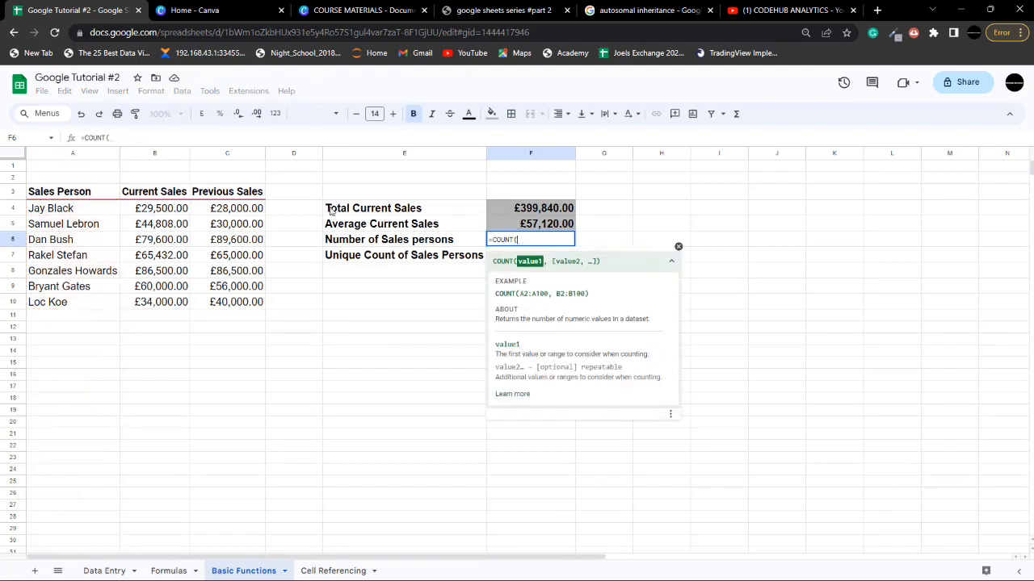
pyautogui.moveTo(162, 212); pyautogui.dragTo(165, 302)
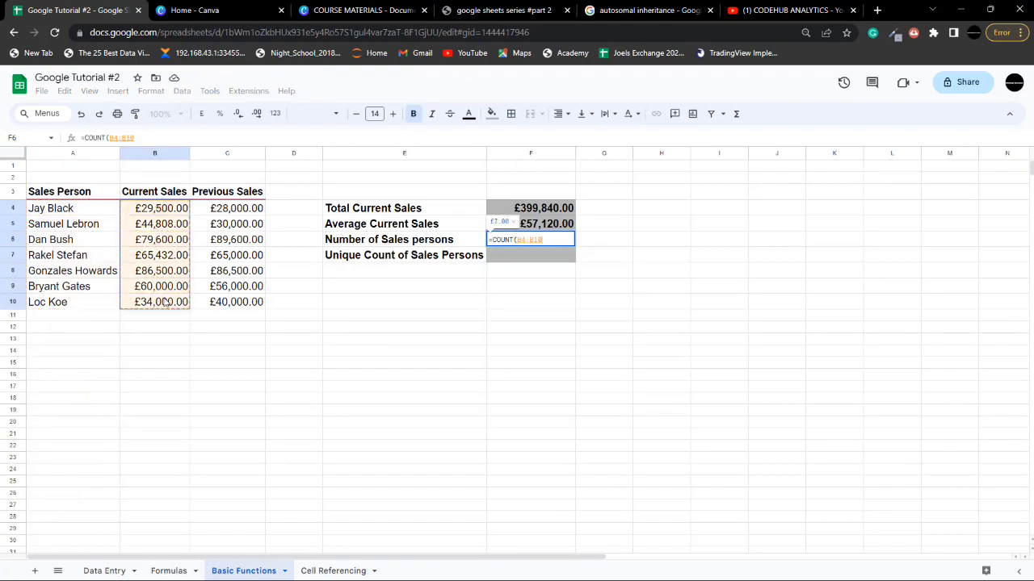
pyautogui.press('Return')
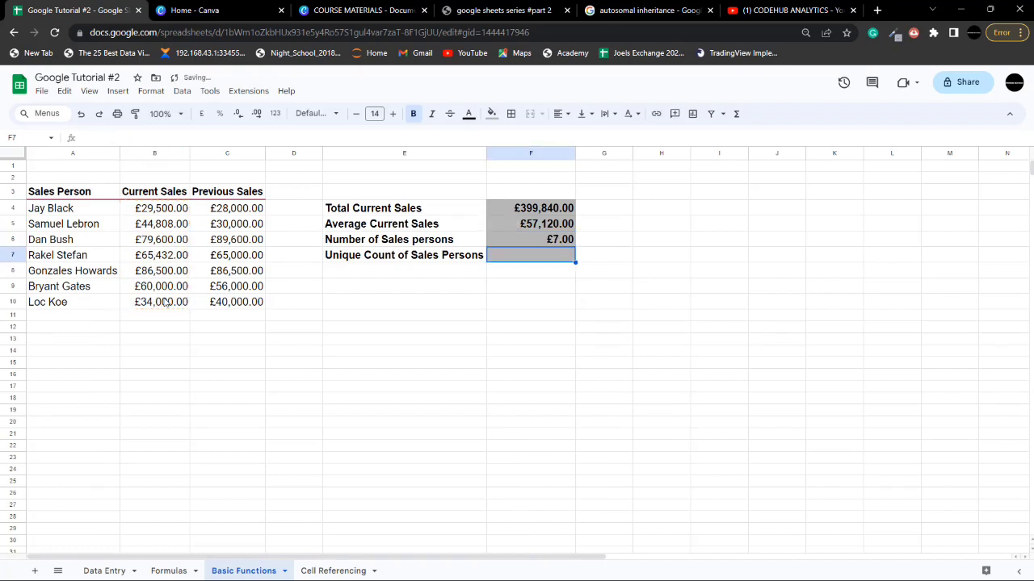
# Format the Number of Sales persons result in F6 as a plain Number without decimal places
pyautogui.click(495, 236)
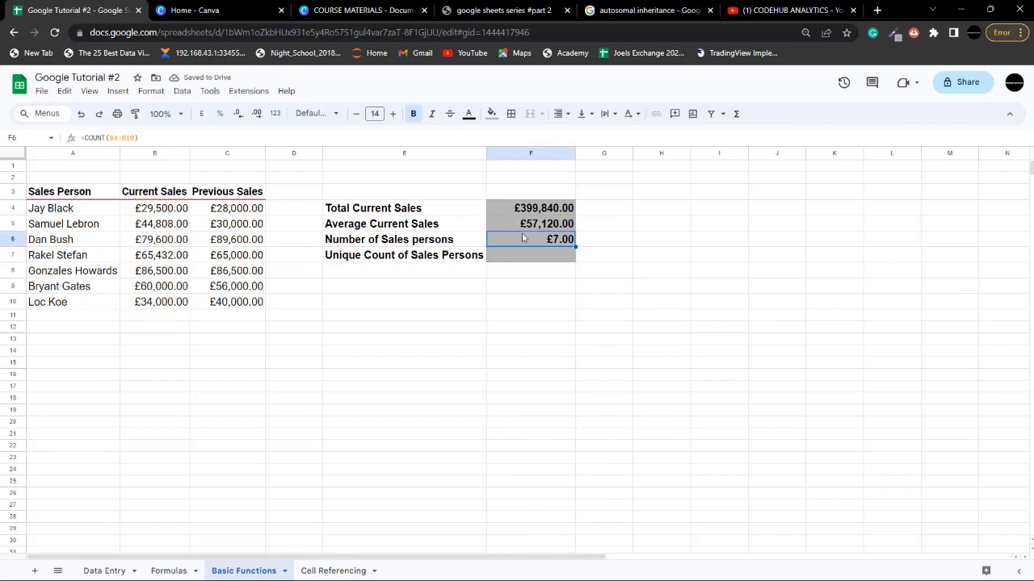
pyautogui.click(276, 113)
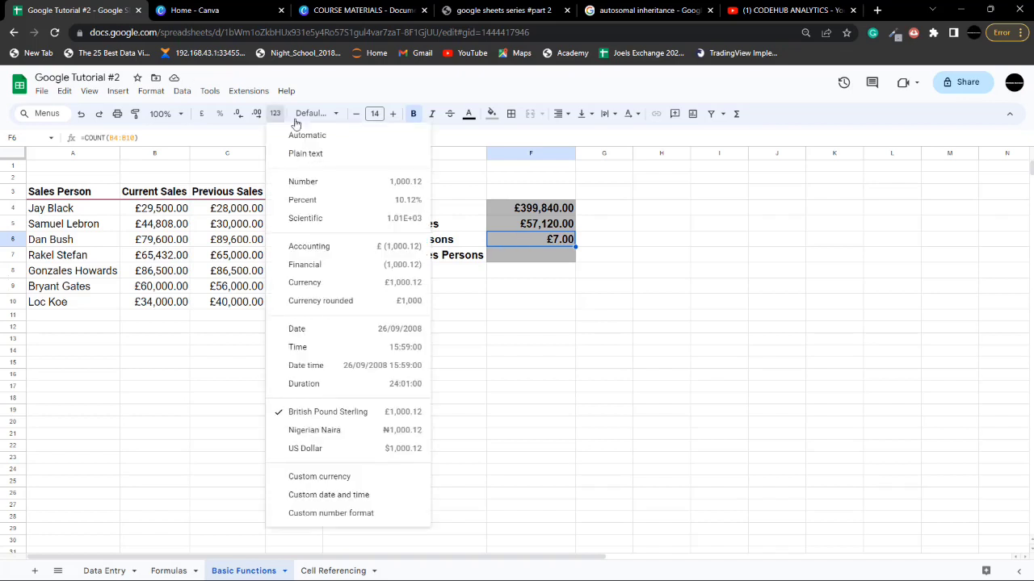
pyautogui.click(287, 182)
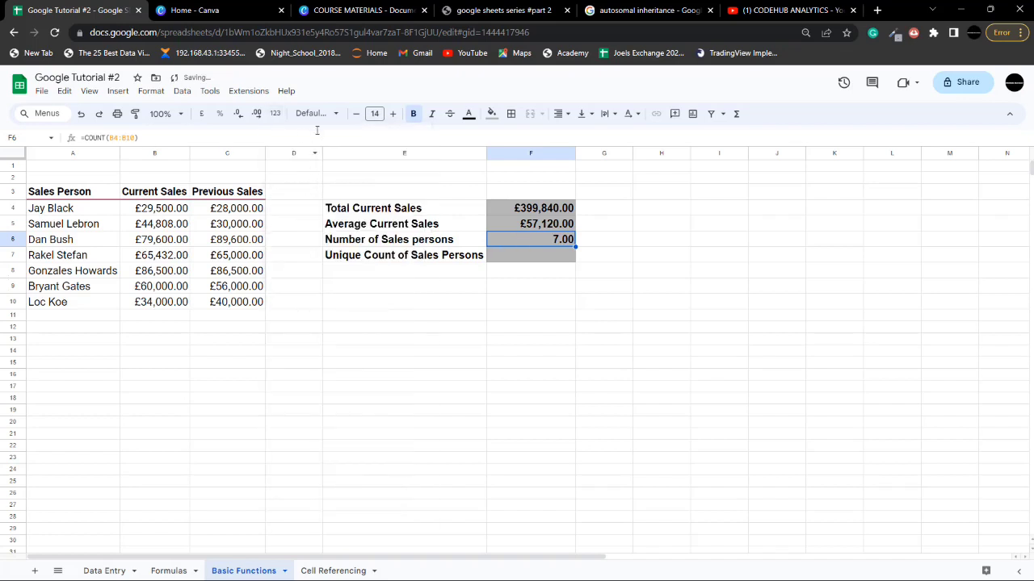
pyautogui.click(238, 113)
pyautogui.click(237, 113)
# Replace the formula in F6 with =COUNTA(A4:A10) to count the Sales Person names
pyautogui.doubleClick(548, 236)
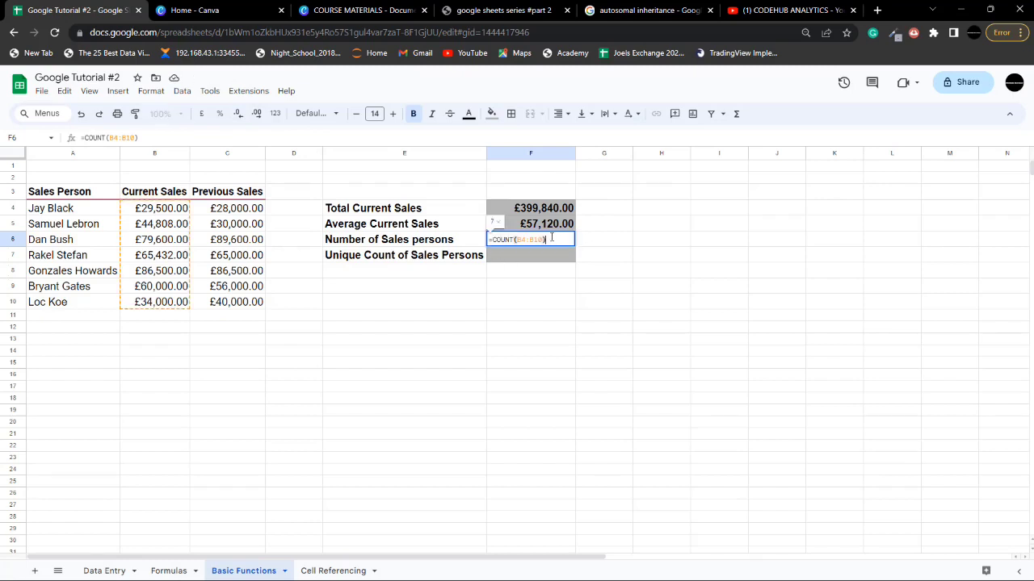
pyautogui.press('BackSpace')
pyautogui.press('BackSpace')
pyautogui.press('BackSpace')
pyautogui.press('BackSpace')
pyautogui.press('BackSpace')
pyautogui.press('BackSpace')
pyautogui.press('BackSpace')
pyautogui.press('BackSpace')
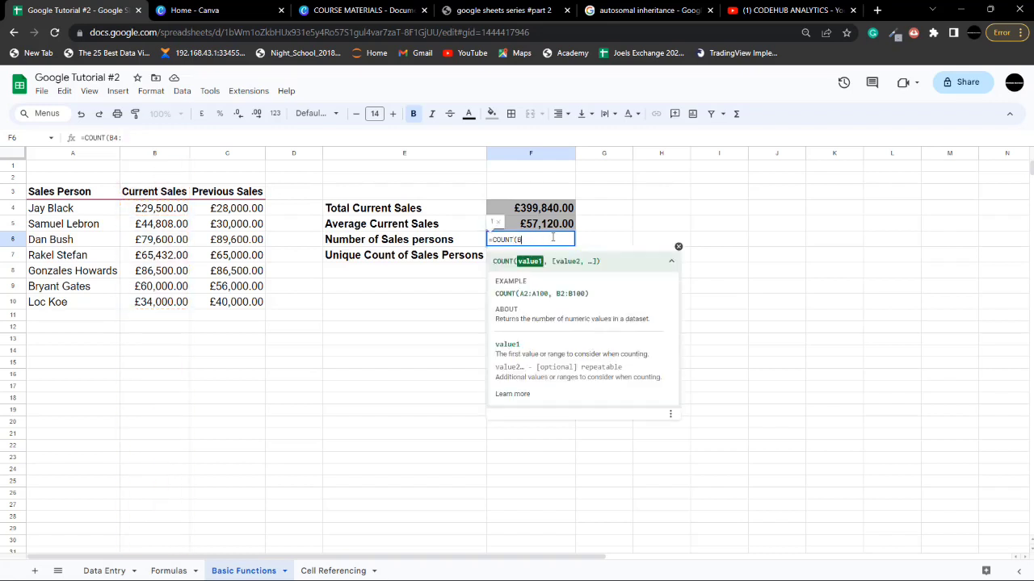
pyautogui.write('A')
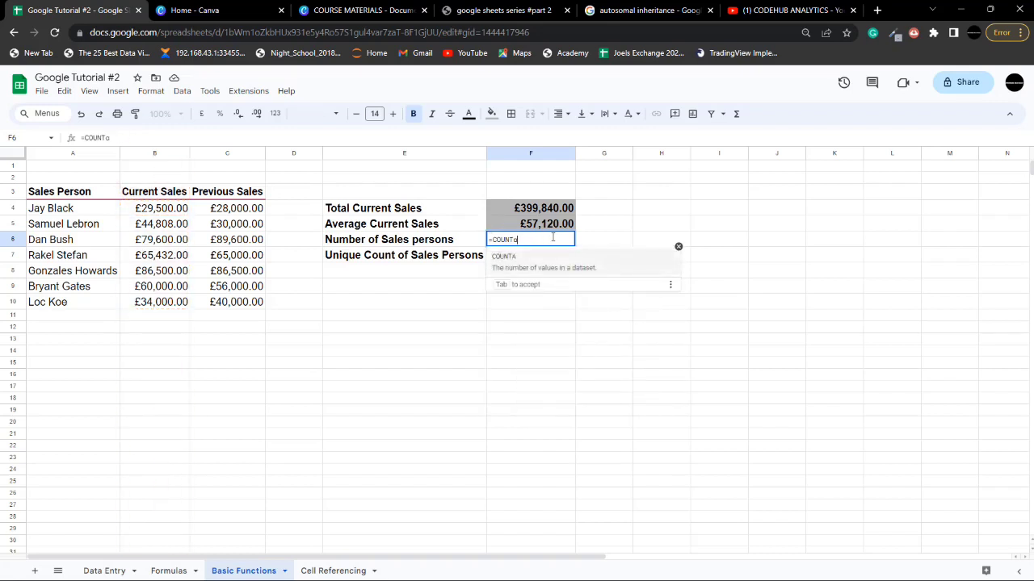
pyautogui.click(519, 258)
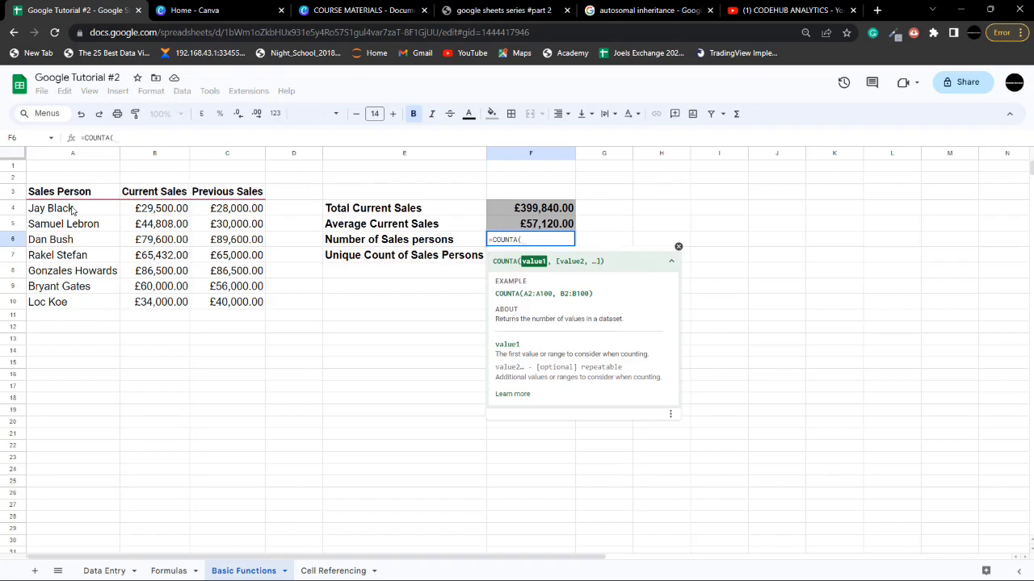
pyautogui.moveTo(73, 210); pyautogui.dragTo(71, 304)
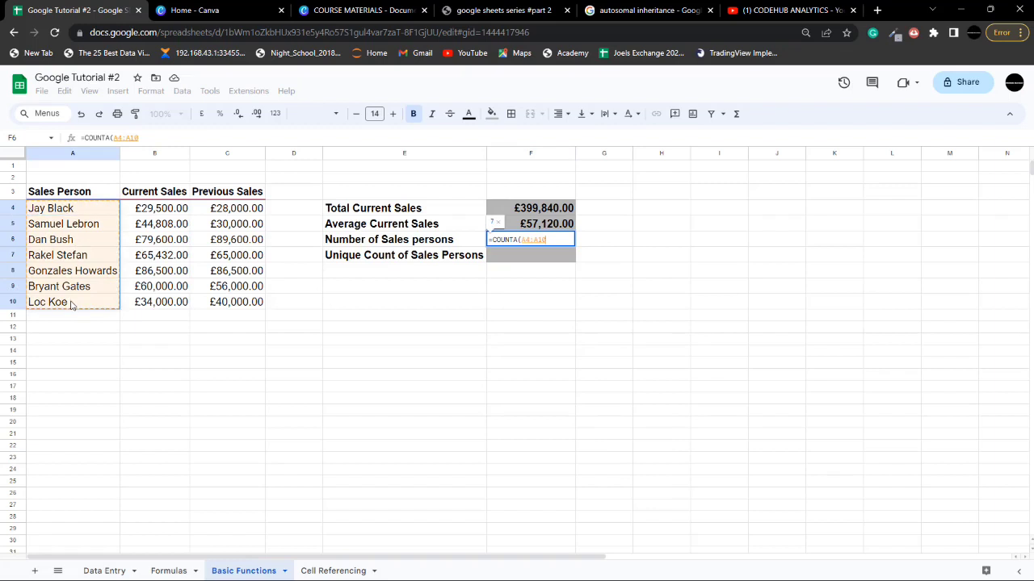
pyautogui.write(')')
pyautogui.press('Return')
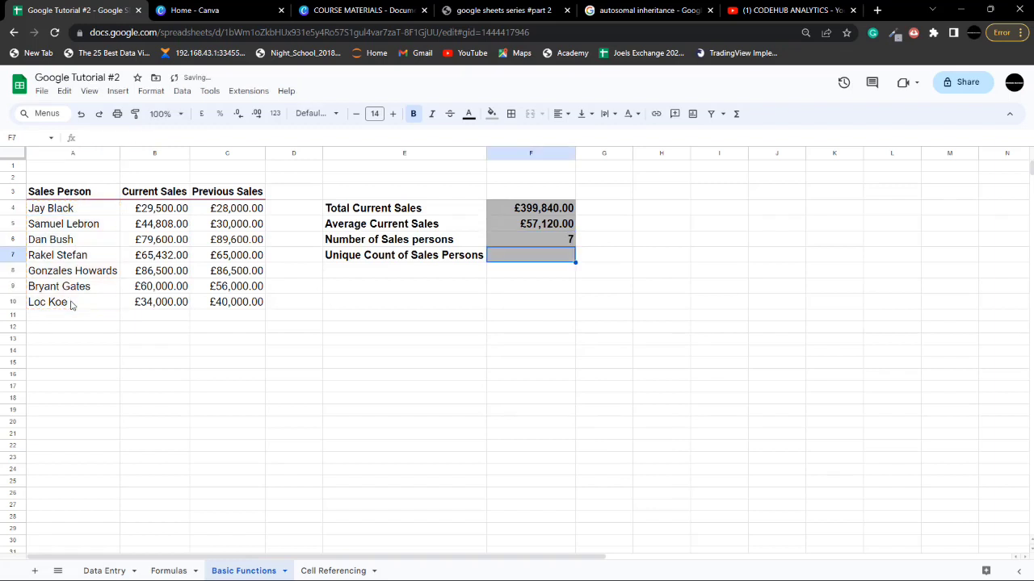
pyautogui.click(563, 241)
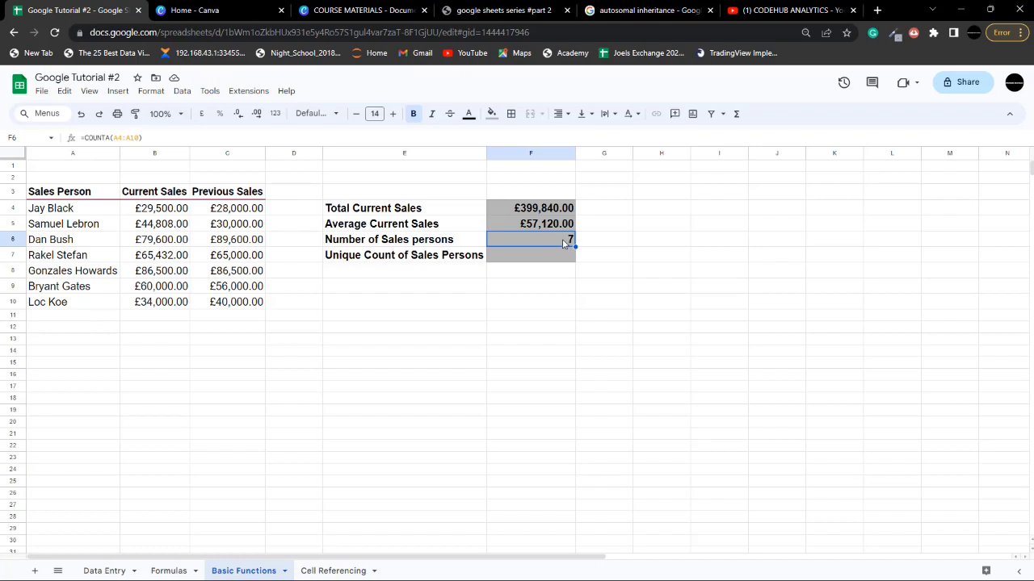
# Add duplicate sales person entries in A11:A13, repeating the names from A10, A5 and A4 in that order
pyautogui.click(519, 263)
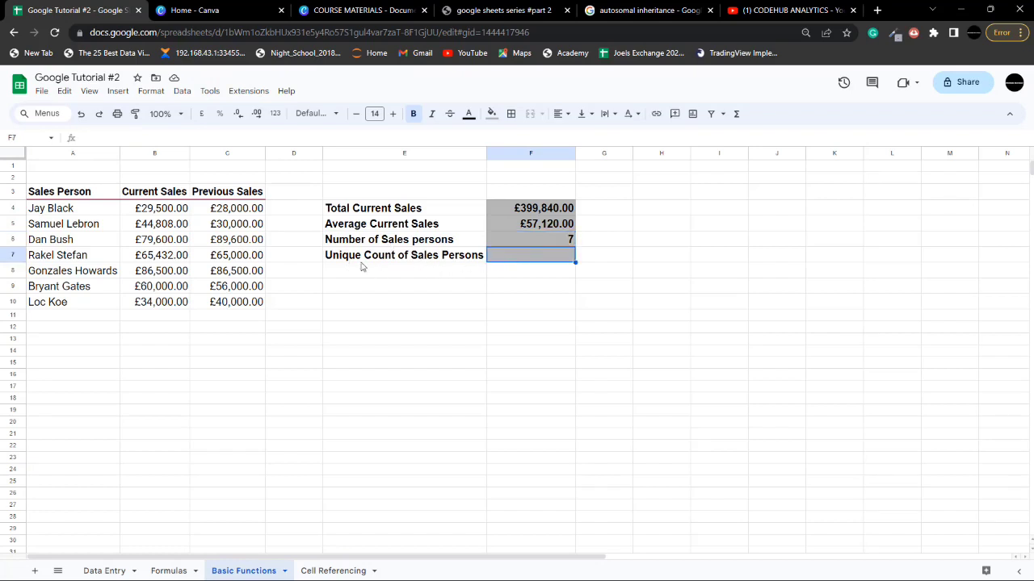
pyautogui.click(64, 316)
pyautogui.write('Lo')
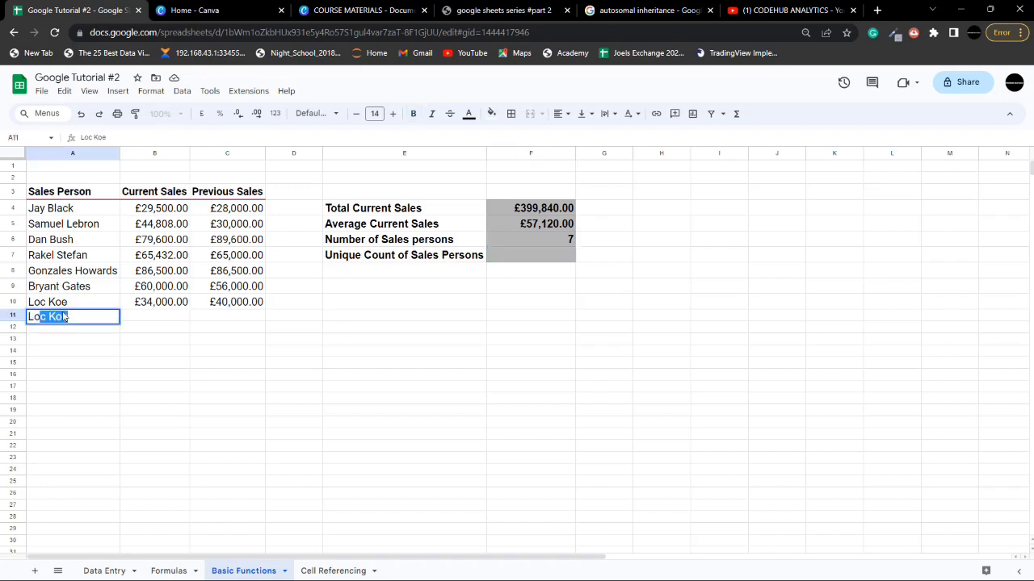
pyautogui.press('Return')
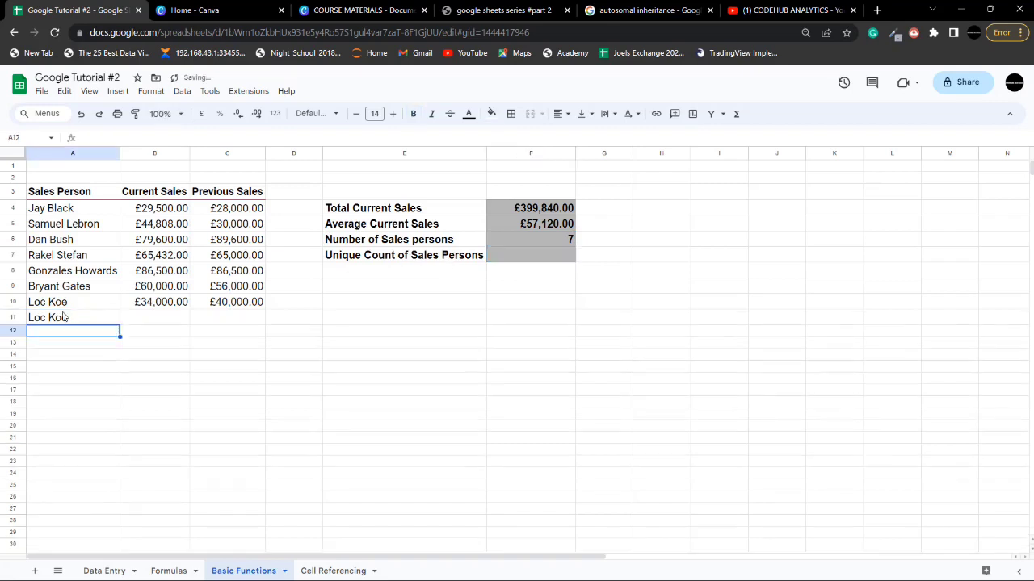
pyautogui.write('Sam')
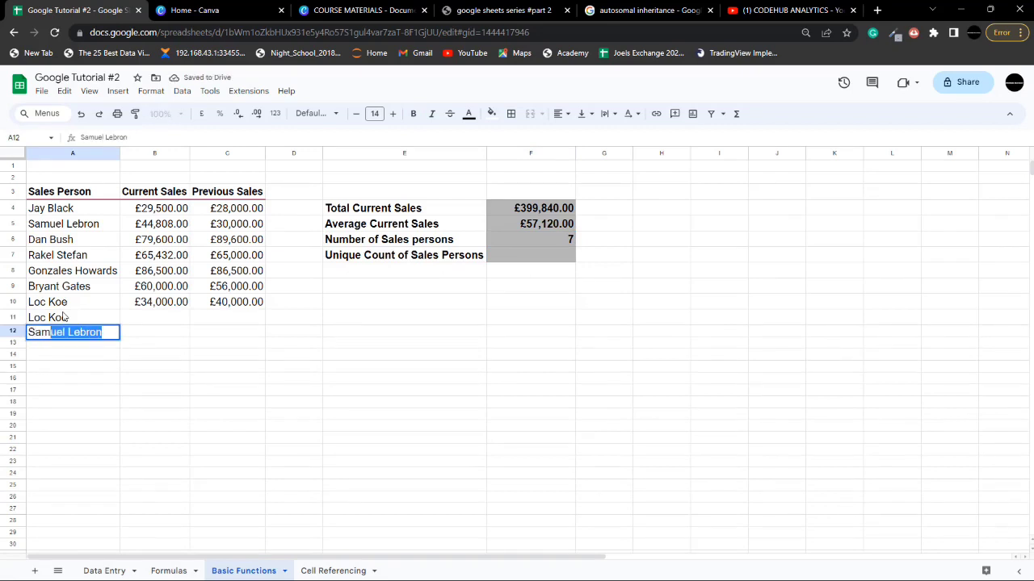
pyautogui.press('Return')
pyautogui.write('Jay')
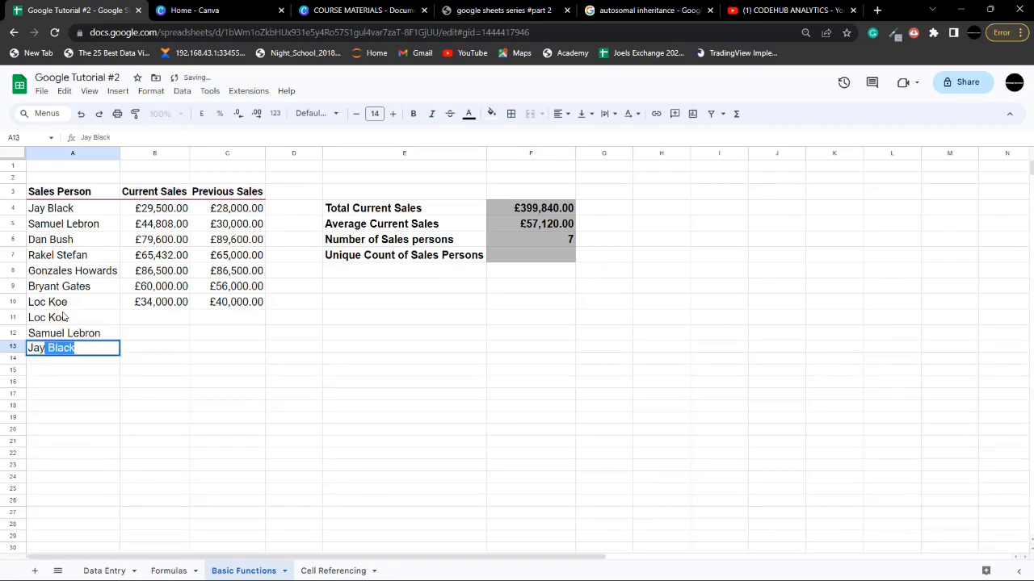
pyautogui.press('Return')
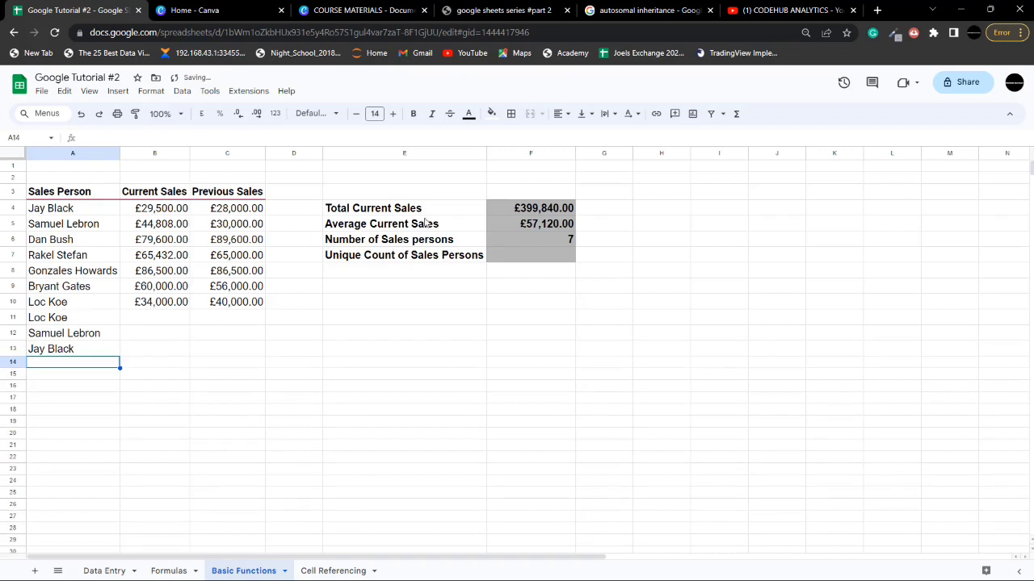
# Calculate the Unique Count of Sales Persons in F7 with =COUNTUNIQUE(A4:A13)
pyautogui.click(511, 258)
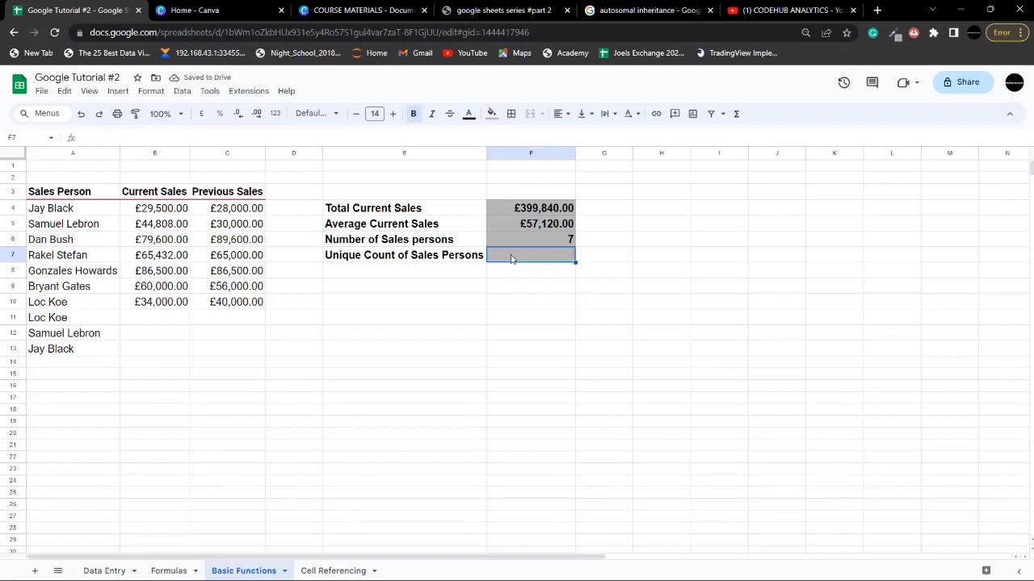
pyautogui.write('=cou')
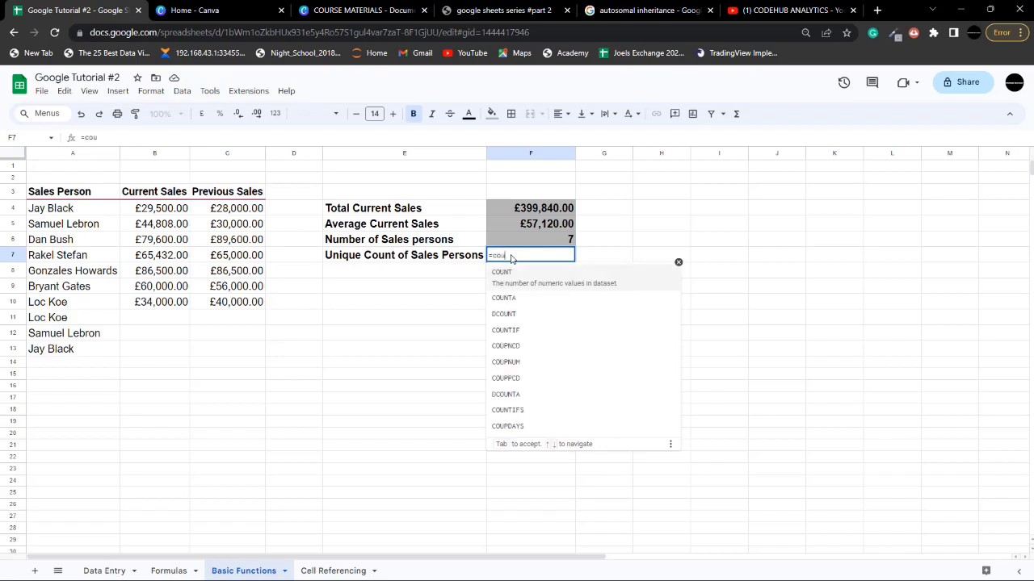
pyautogui.write('ntu')
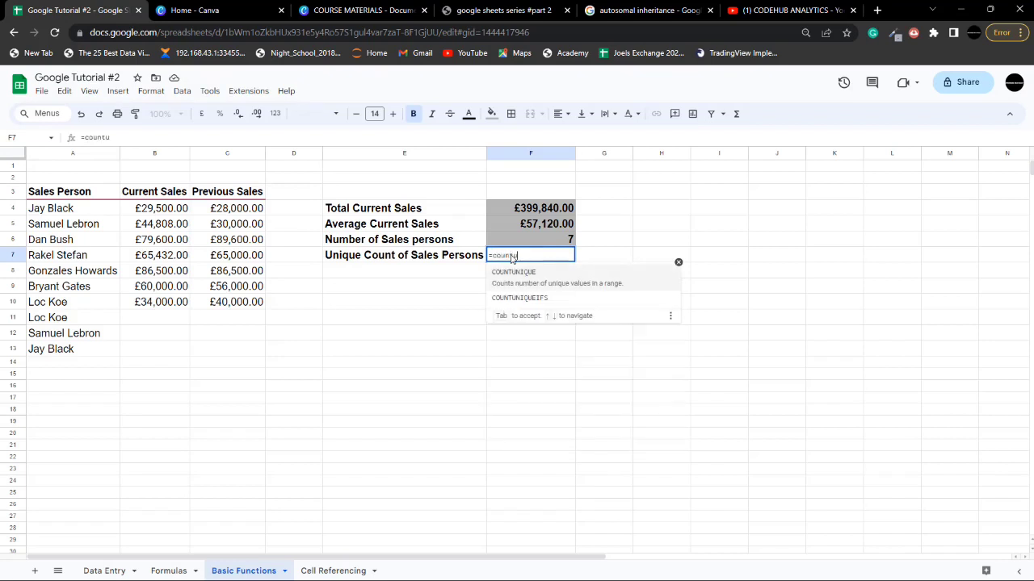
pyautogui.click(510, 272)
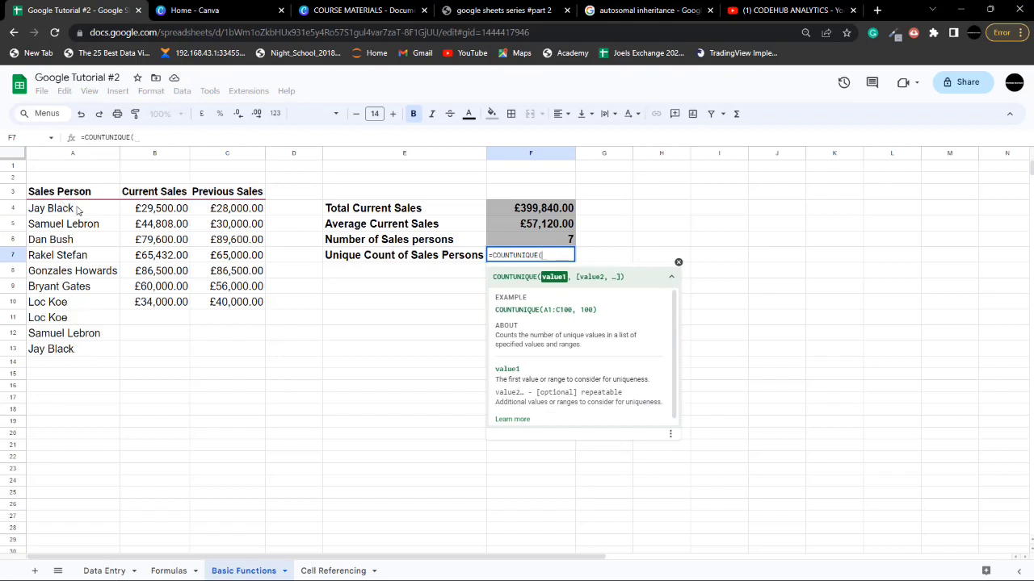
pyautogui.moveTo(79, 210); pyautogui.dragTo(92, 350)
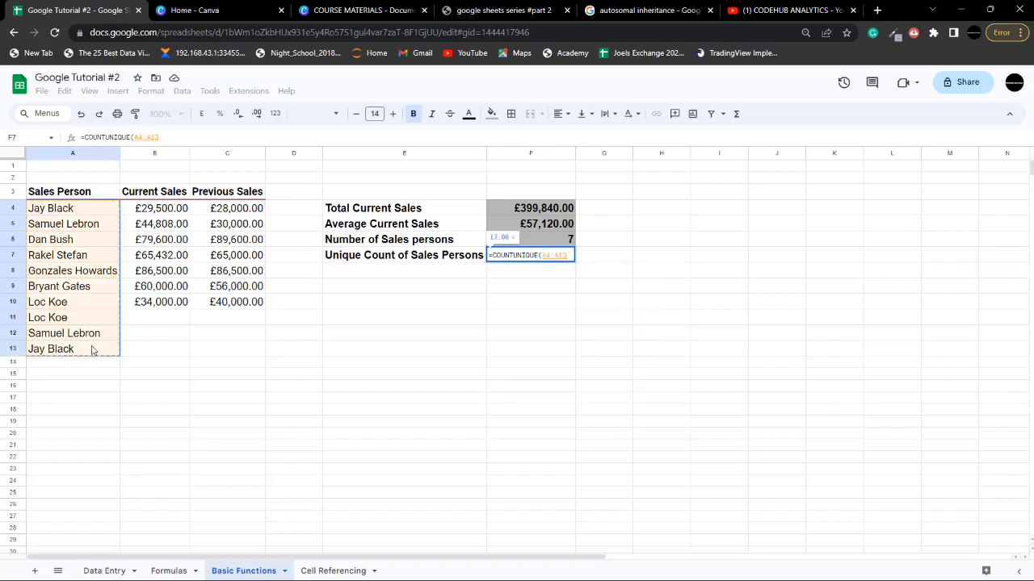
pyautogui.press('Return')
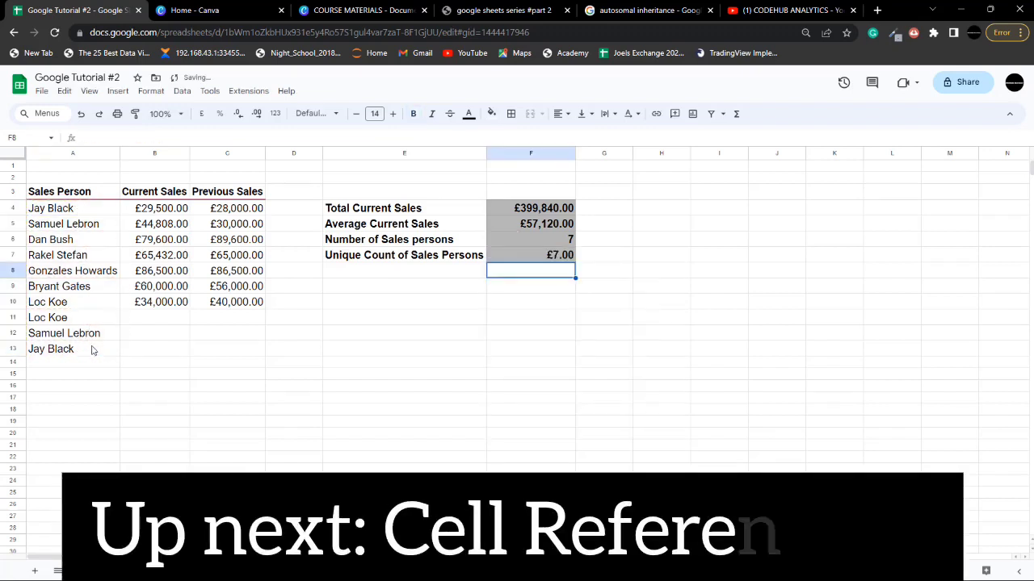
# Format the Unique Count of Sales Persons in F7 as a Number without decimal places
pyautogui.click(549, 256)
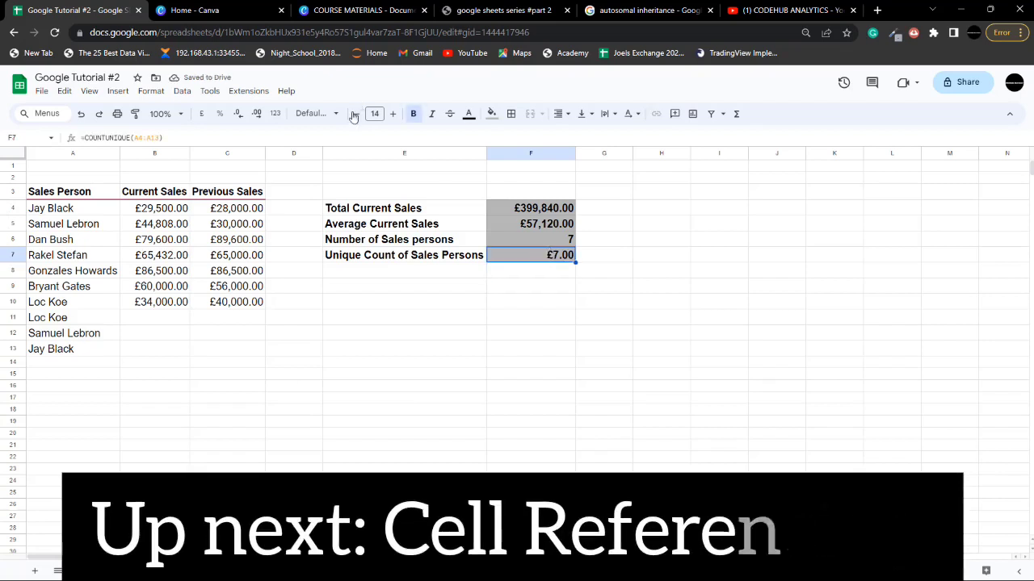
pyautogui.click(274, 114)
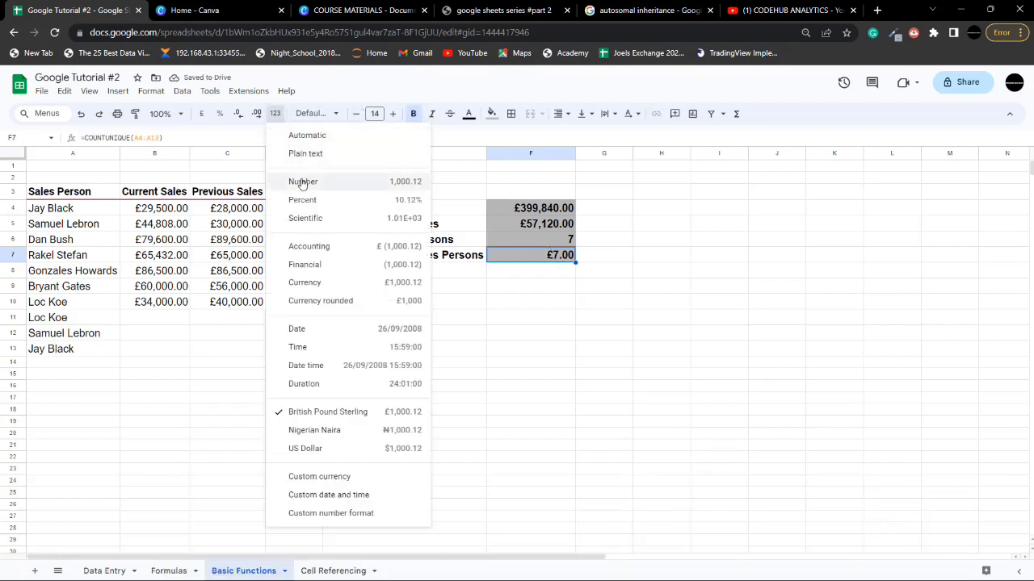
pyautogui.click(303, 181)
pyautogui.doubleClick(237, 114)
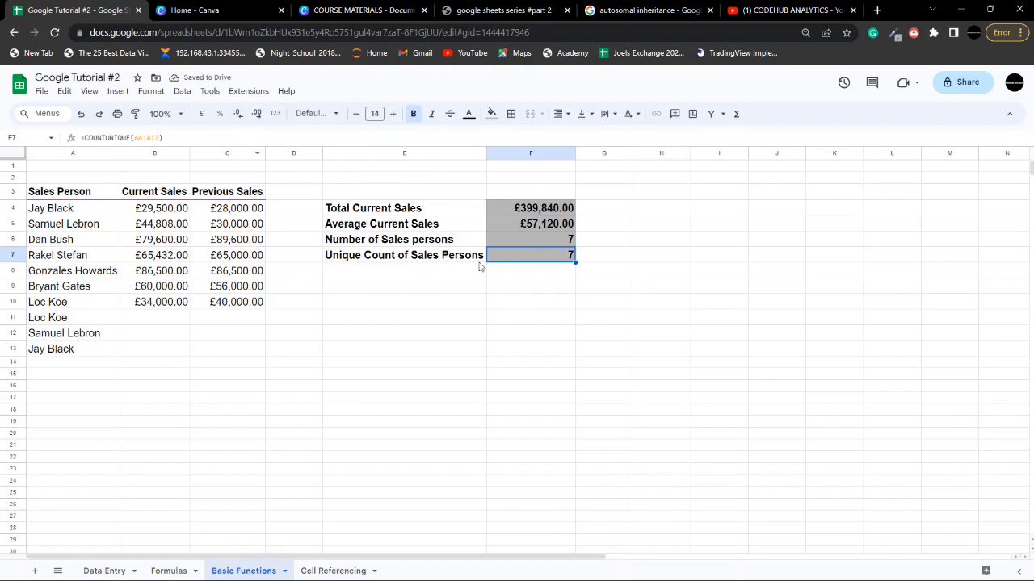
pyautogui.click(34, 306)
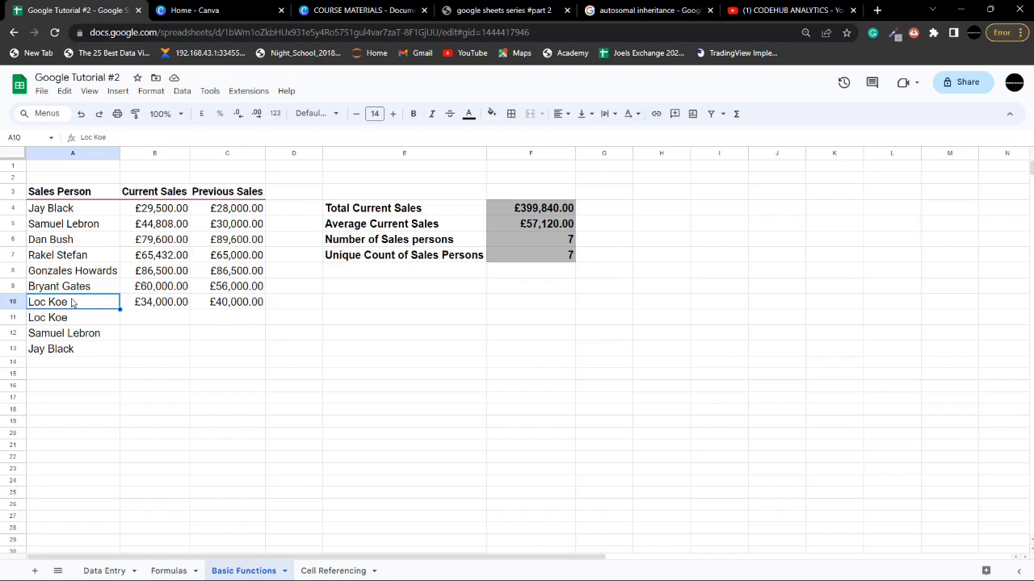
pyautogui.click(88, 337)
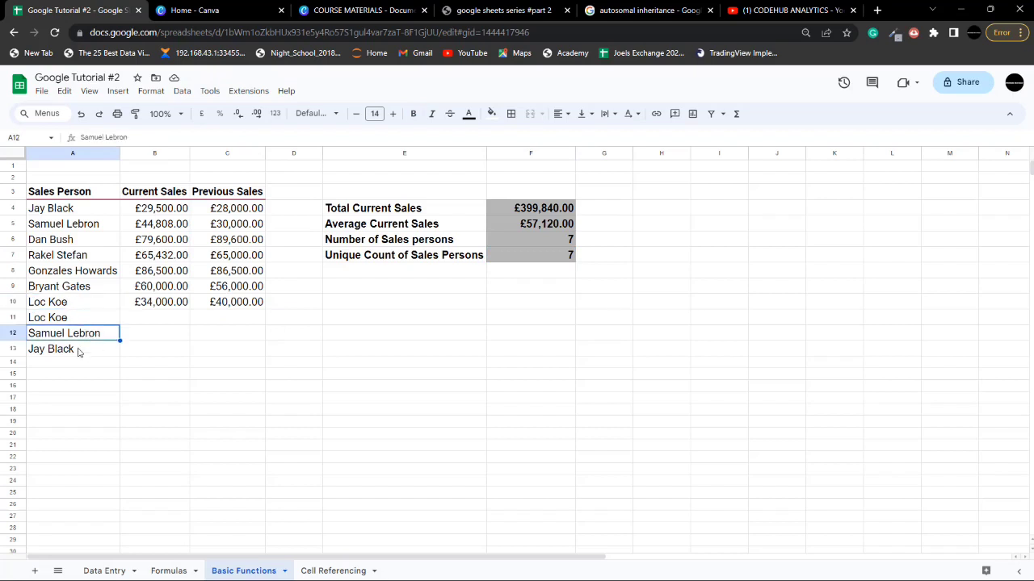
pyautogui.click(79, 352)
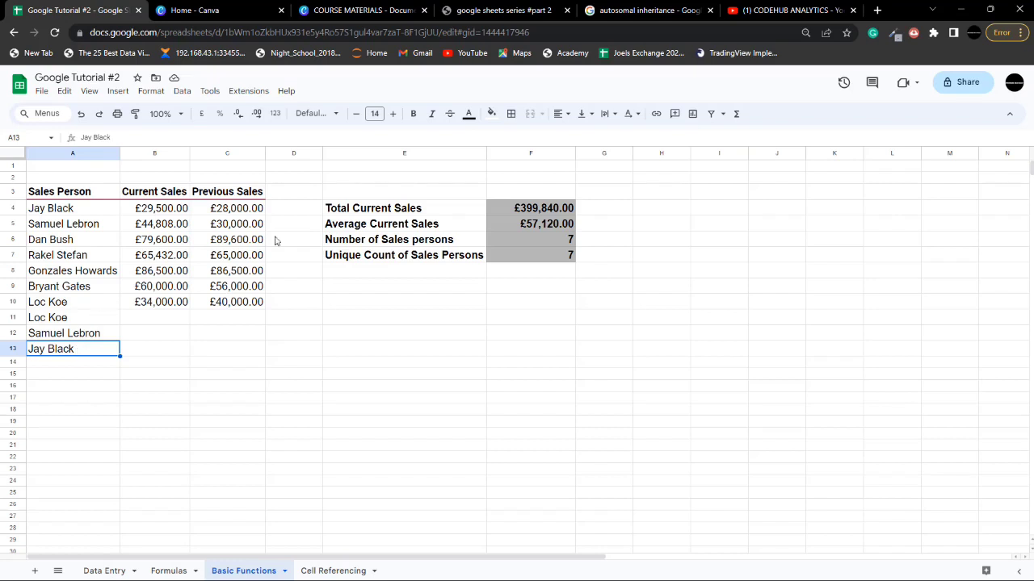
pyautogui.click(360, 301)
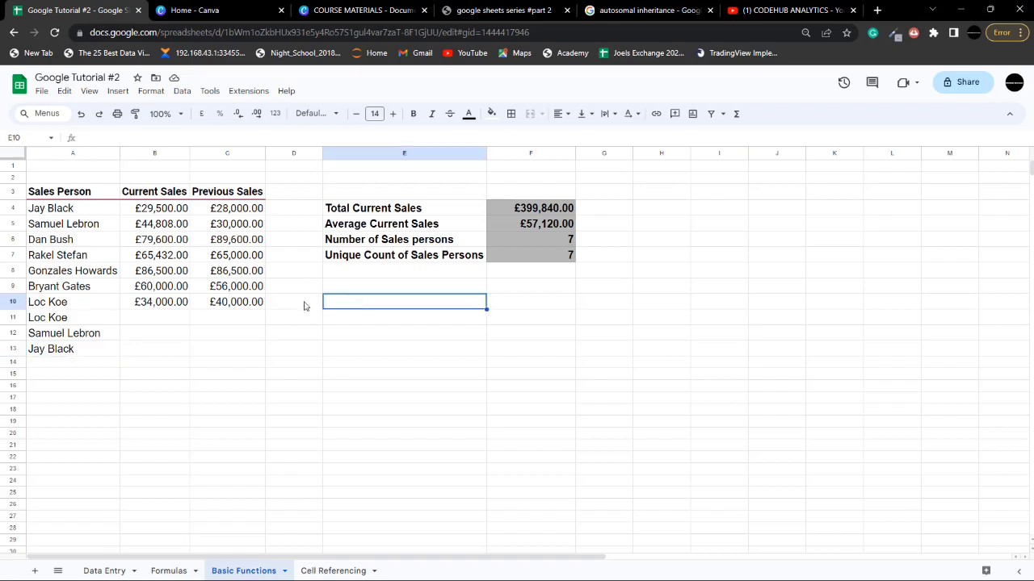
pyautogui.click(156, 225)
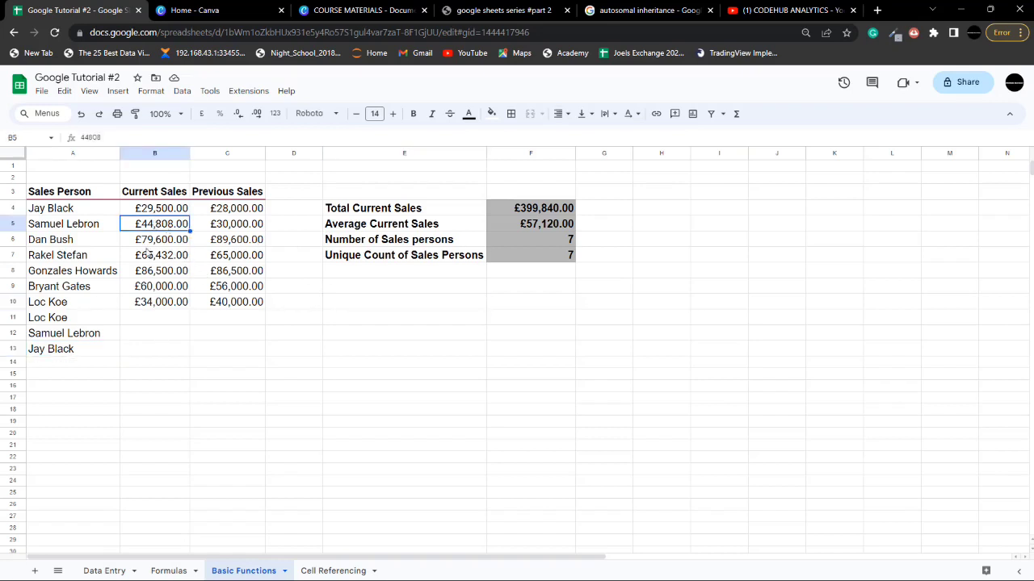
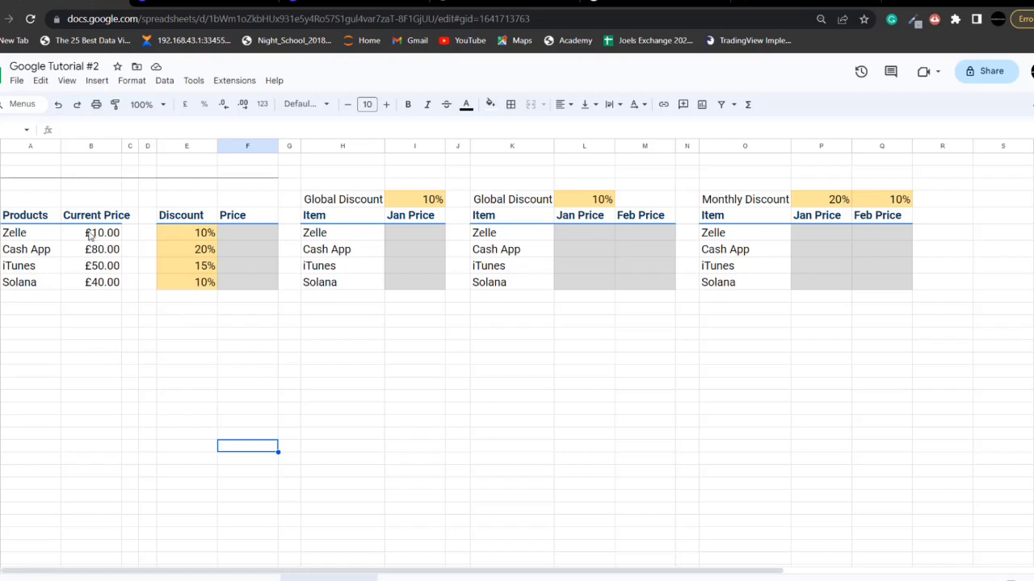
# Widen column B slightly so the Current Price heading fits within it
pyautogui.click(31, 234)
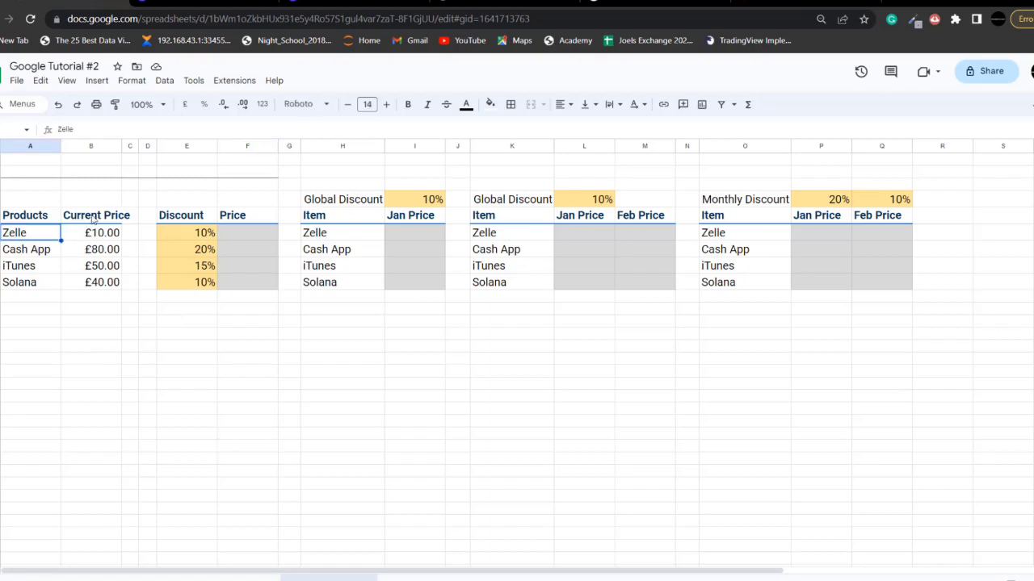
pyautogui.moveTo(123, 145); pyautogui.dragTo(132, 145)
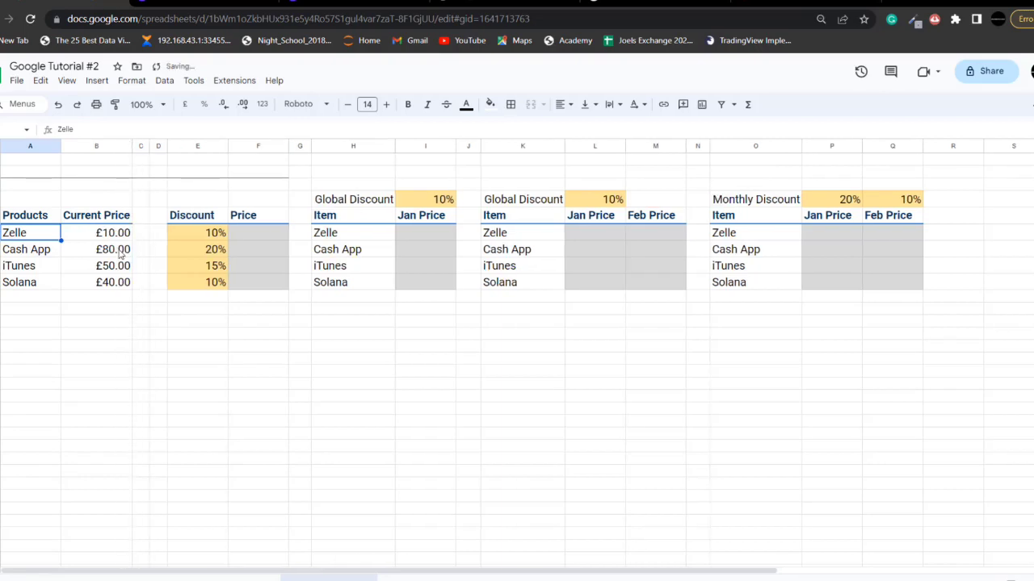
# Examine the product discounts in E6:E9 and the current price of Zelle in B6
pyautogui.click(209, 239)
pyautogui.click(211, 249)
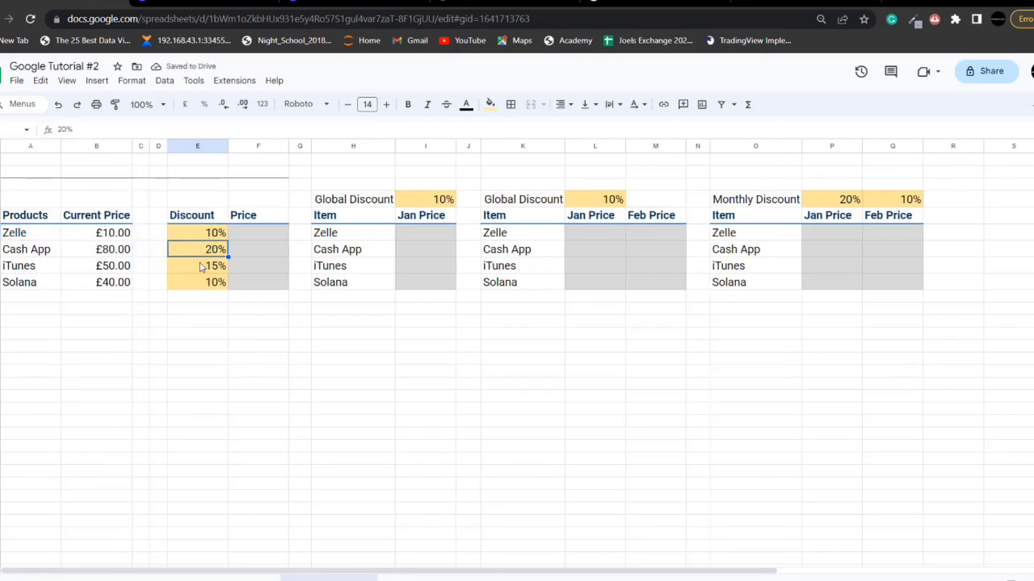
pyautogui.click(203, 268)
pyautogui.click(205, 283)
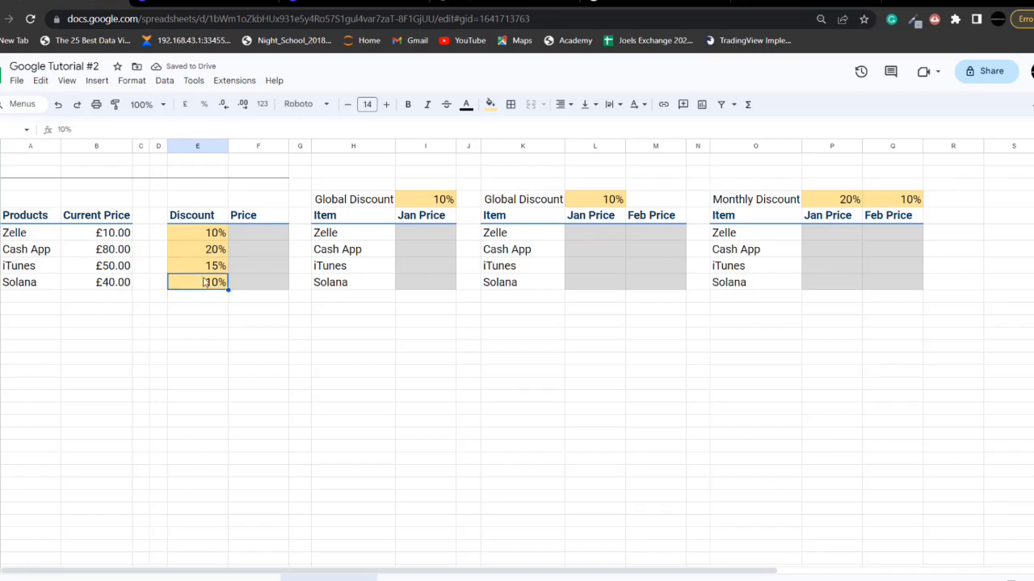
pyautogui.click(254, 236)
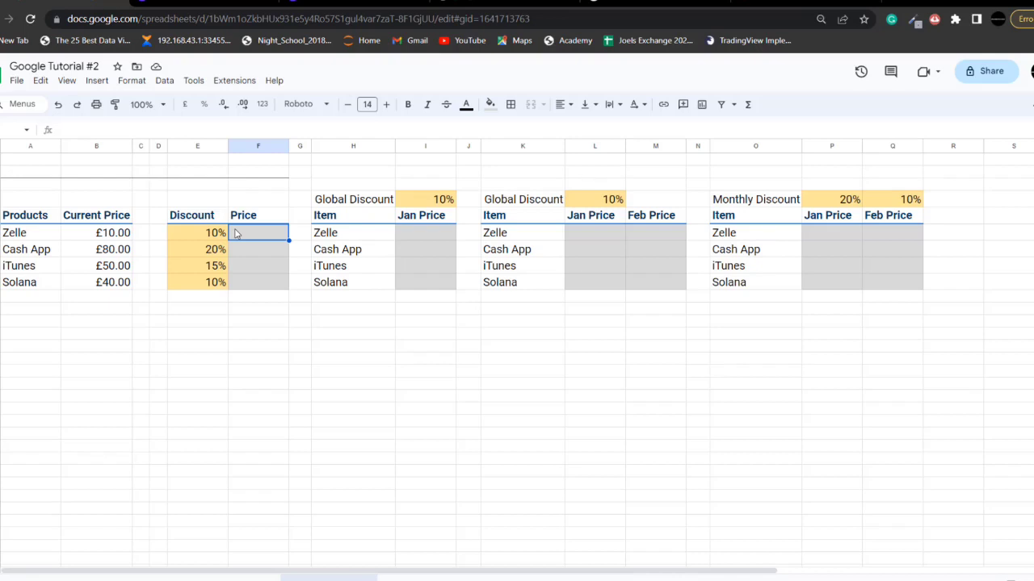
pyautogui.click(13, 233)
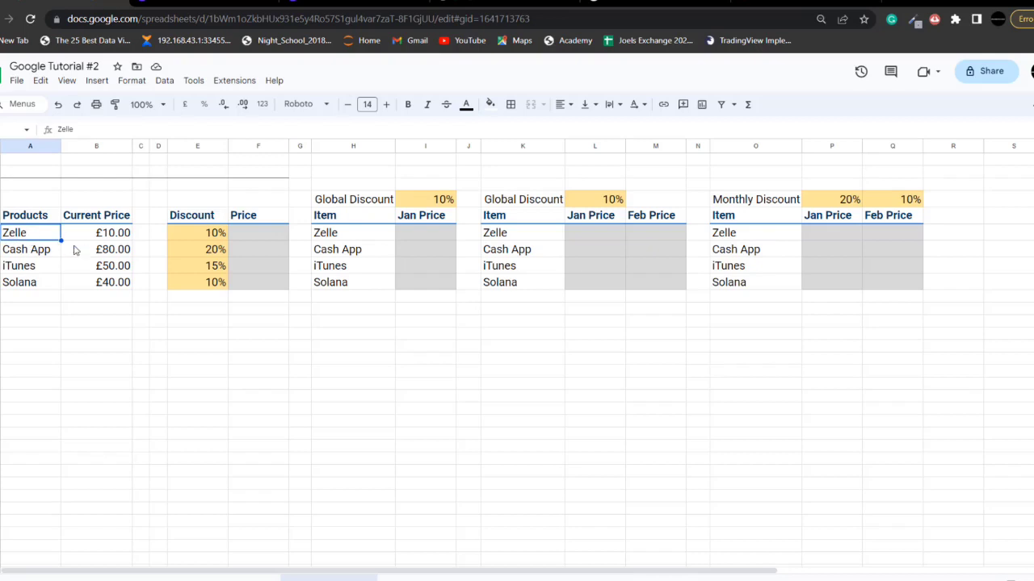
pyautogui.click(114, 235)
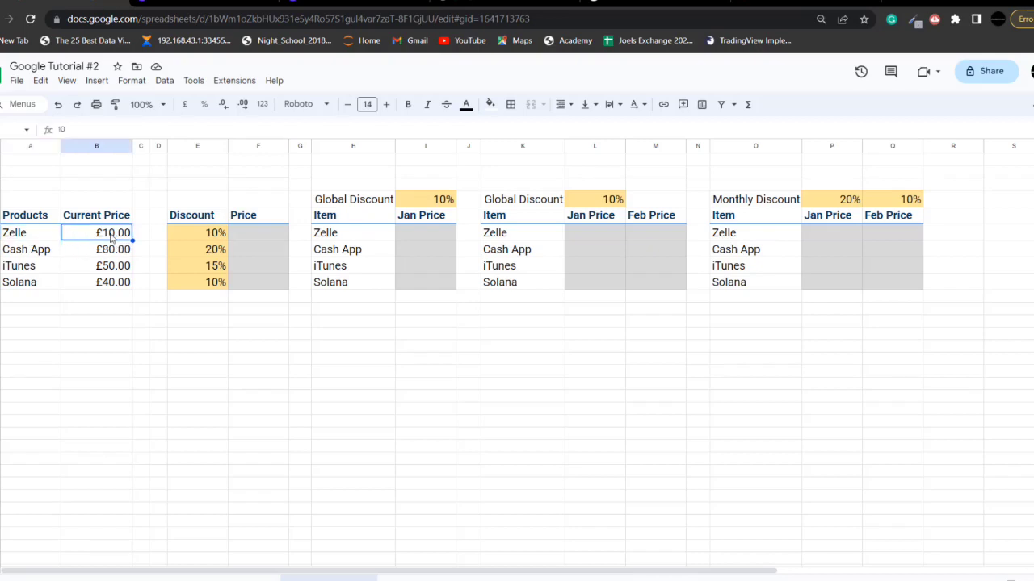
# Calculate the discounted Price for Zelle in F6 with =B6*(1-E6) and fill the formula through F7:F9
pyautogui.click(240, 233)
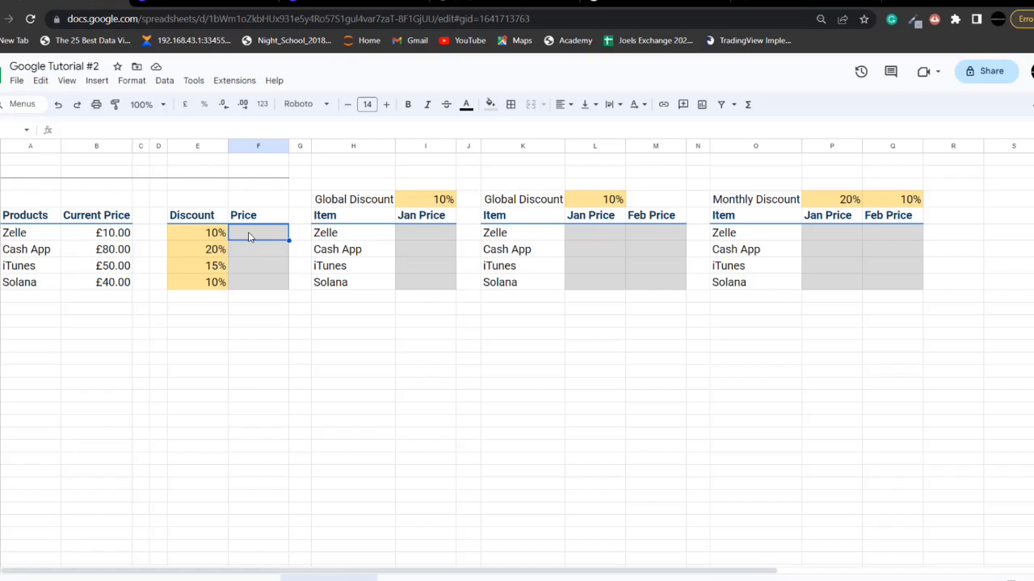
pyautogui.write('=')
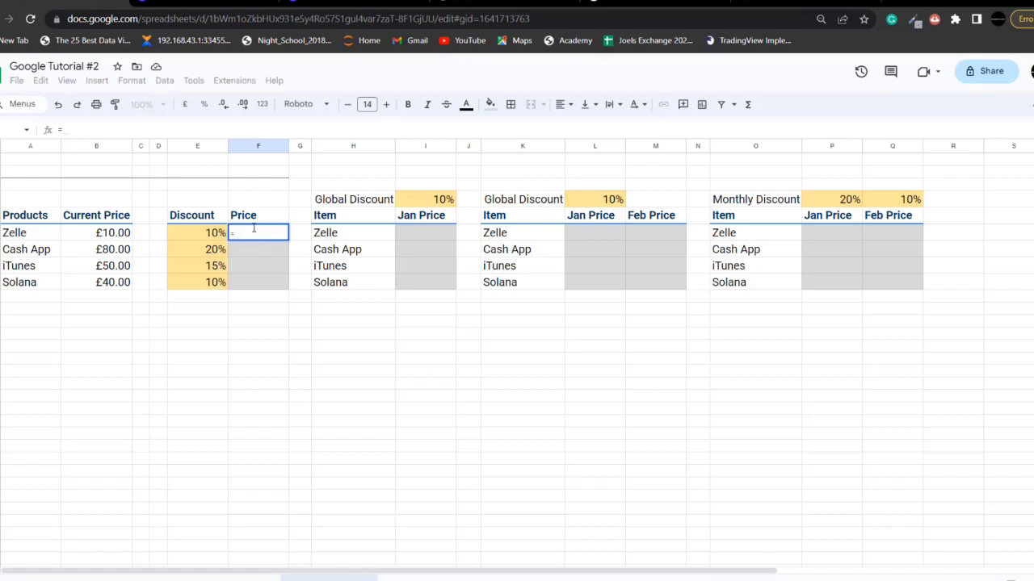
pyautogui.click(97, 234)
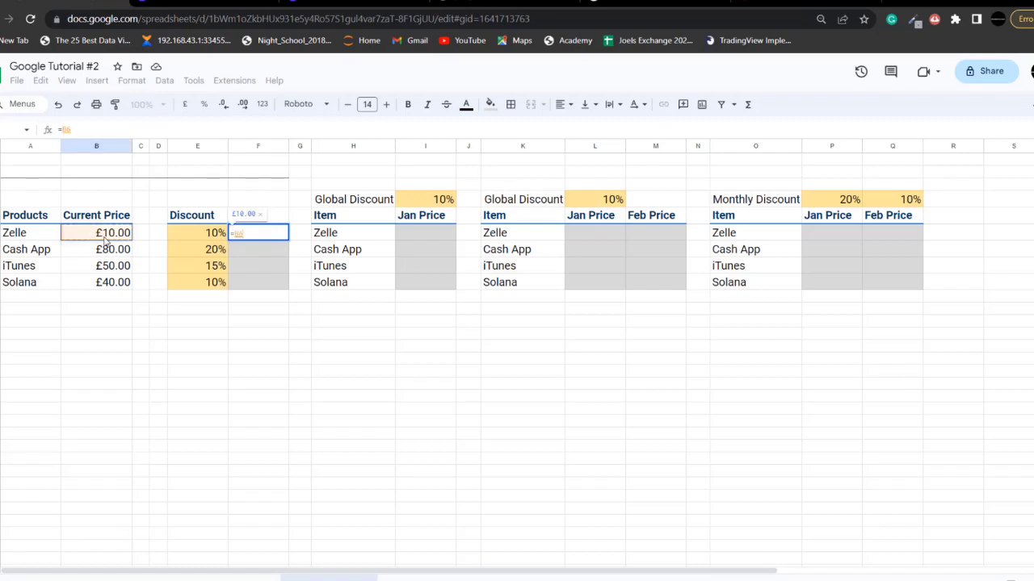
pyautogui.write('*(')
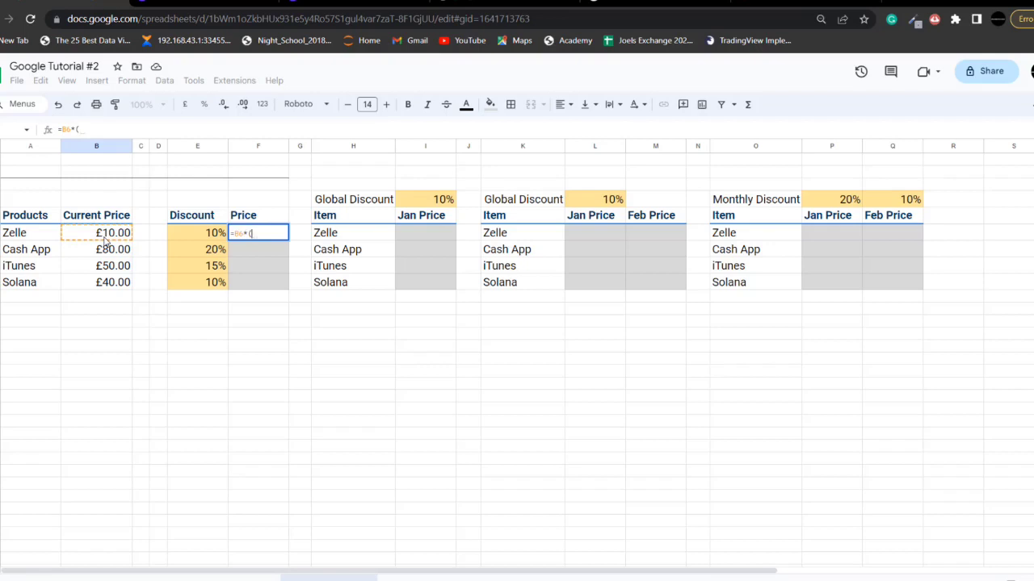
pyautogui.write('1-')
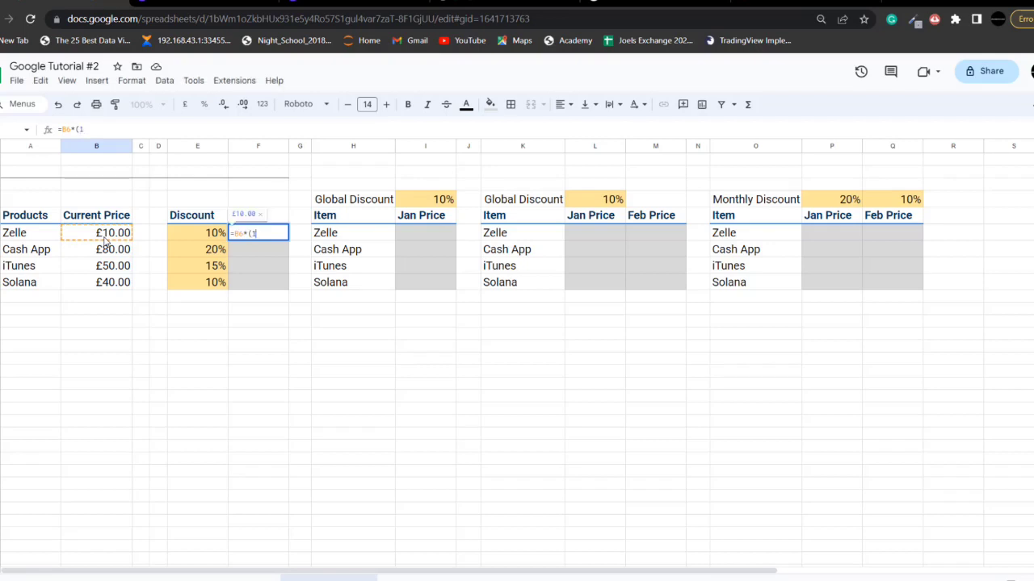
pyautogui.click(205, 234)
pyautogui.write(')')
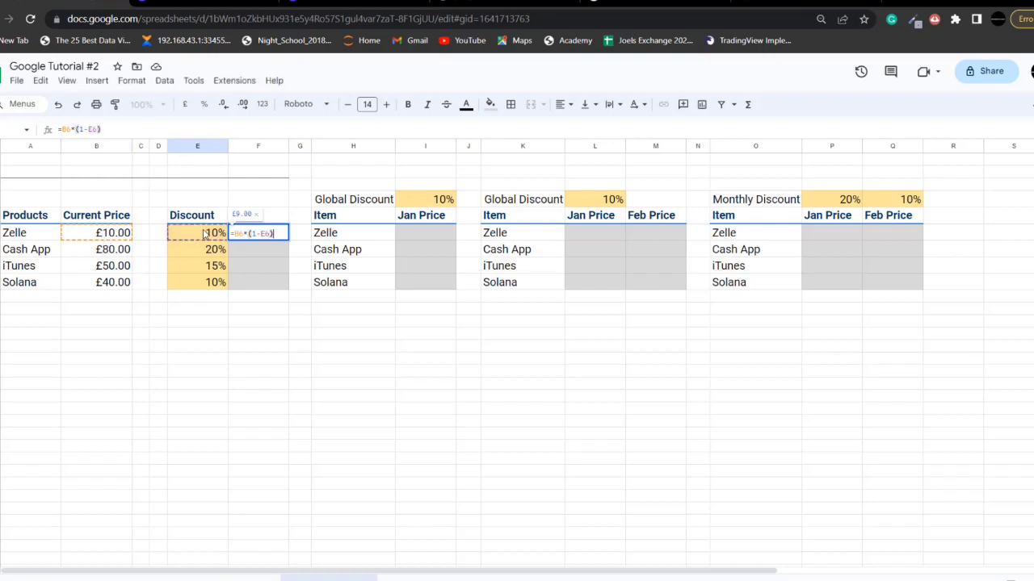
pyautogui.press('Return')
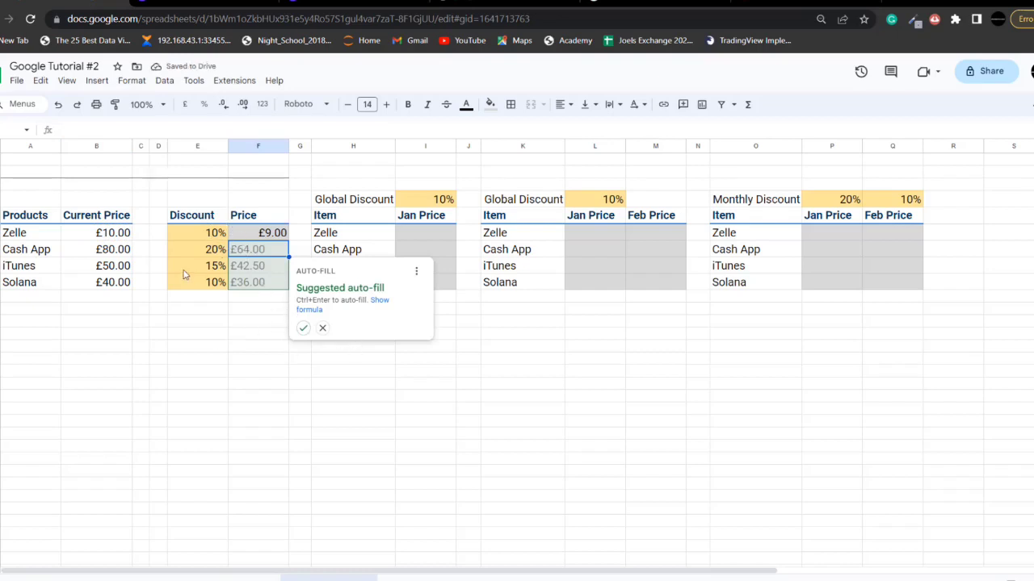
pyautogui.click(303, 328)
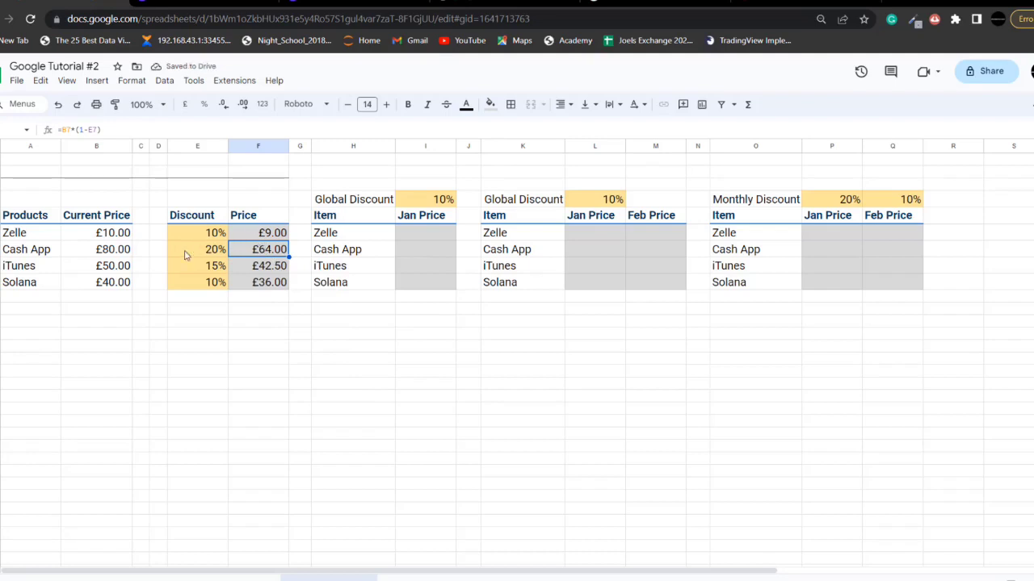
# Inspect the relative references in the filled Price formulas for Cash App in F7 and iTunes in F8
pyautogui.doubleClick(261, 251)
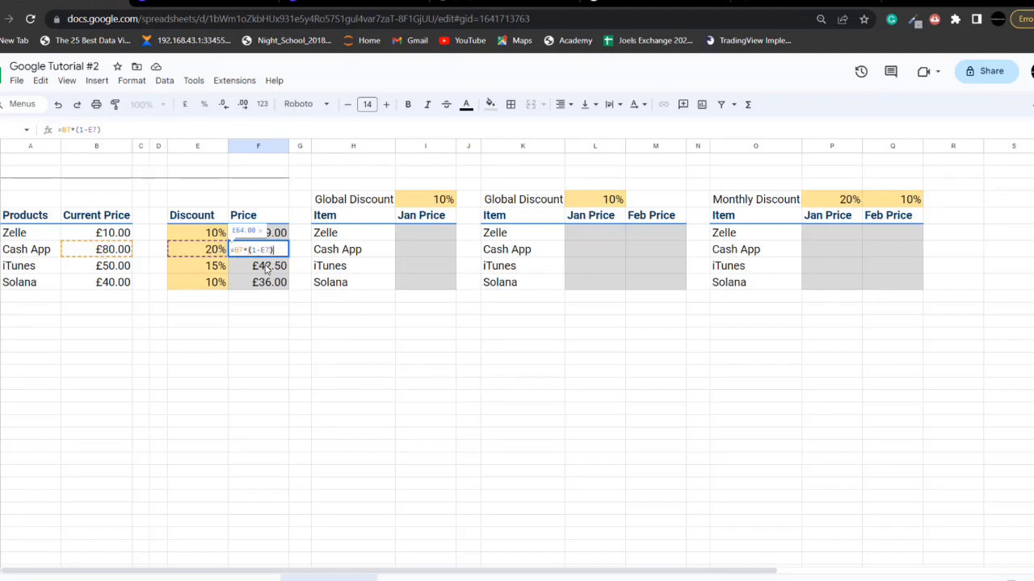
pyautogui.doubleClick(243, 266)
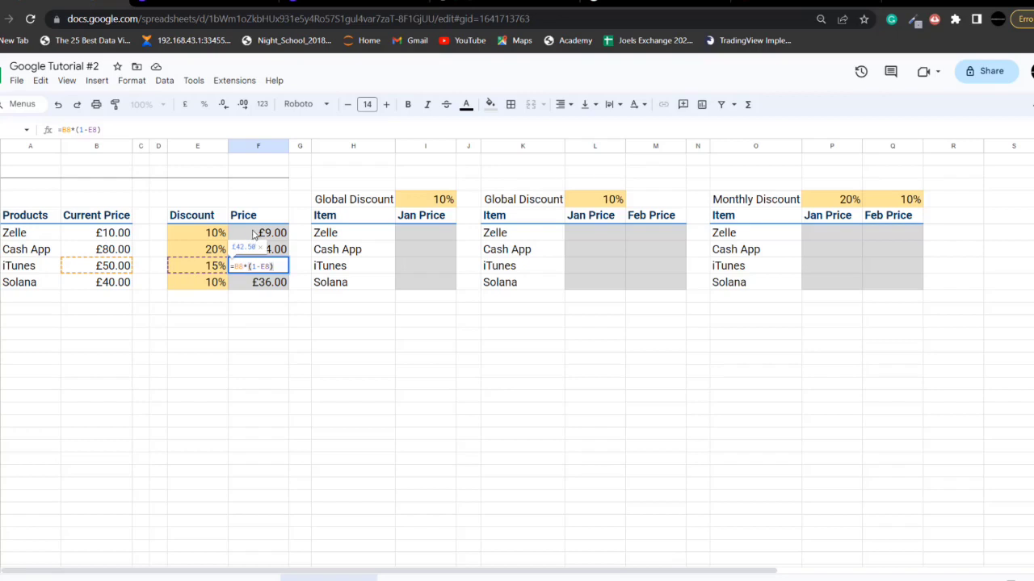
pyautogui.press('Return')
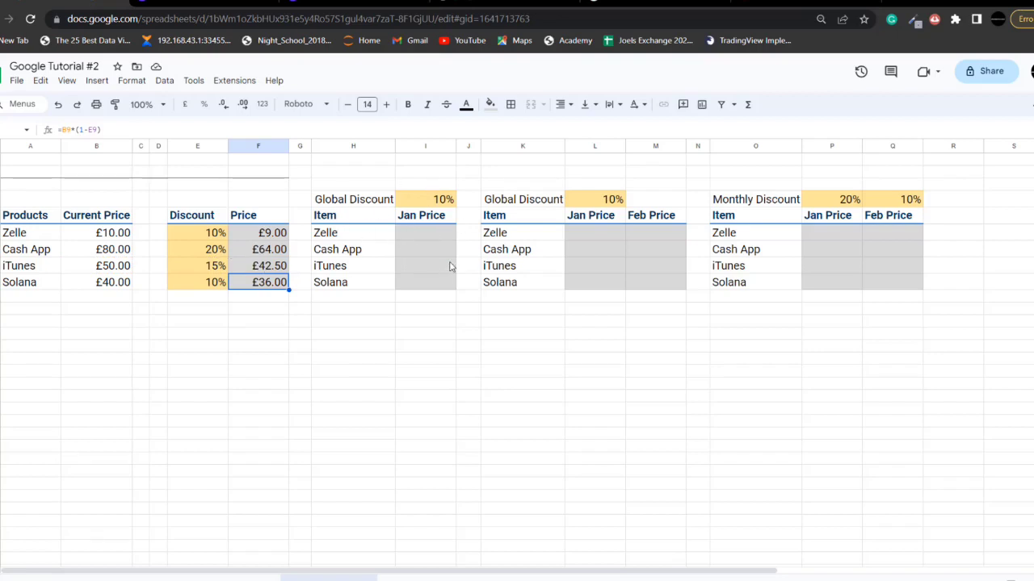
# Calculate the Jan Price for Zelle in I6 with =B6*(1-I4) and fill the formula through I7:I9
pyautogui.click(418, 216)
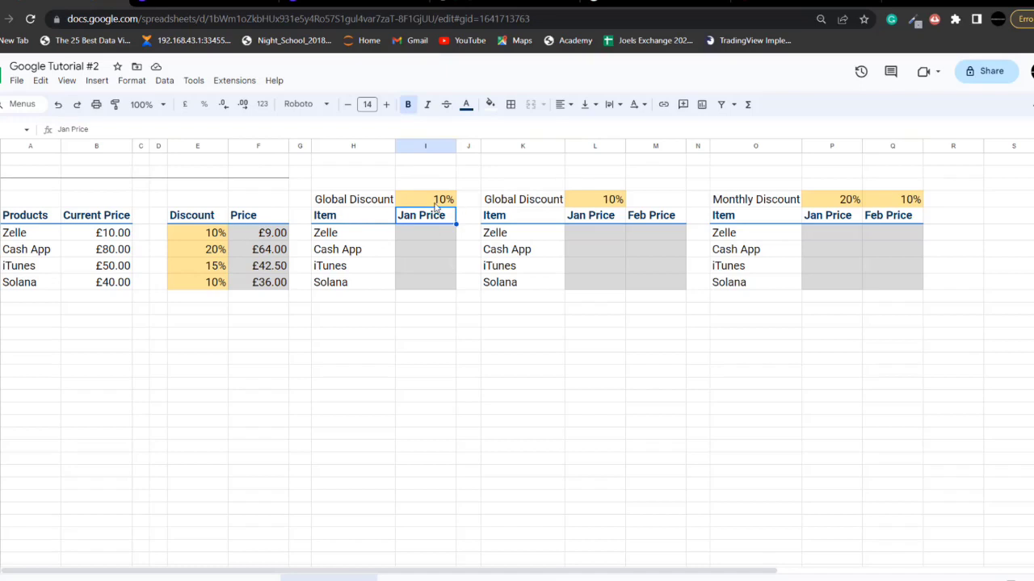
pyautogui.click(418, 235)
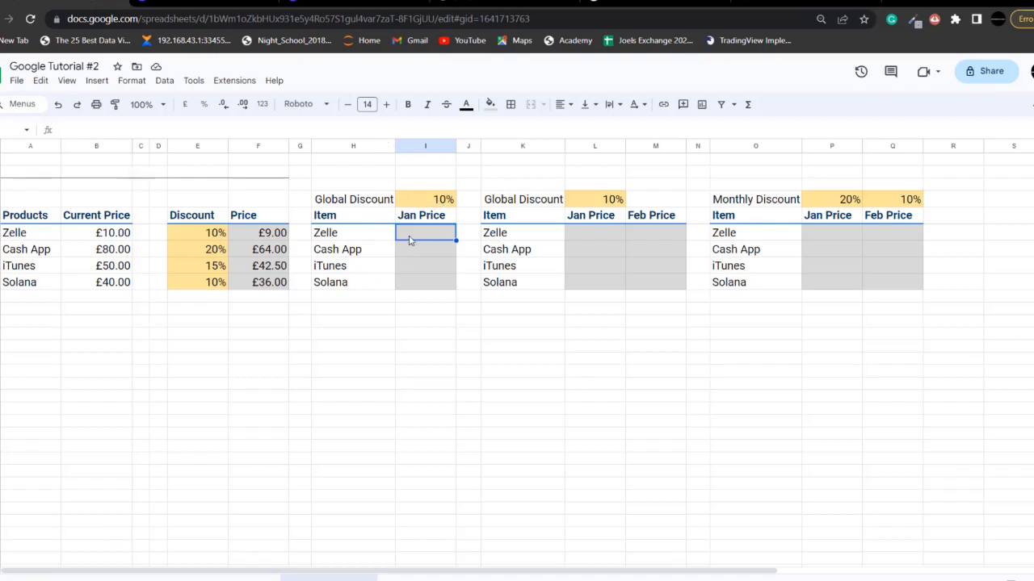
pyautogui.write('=')
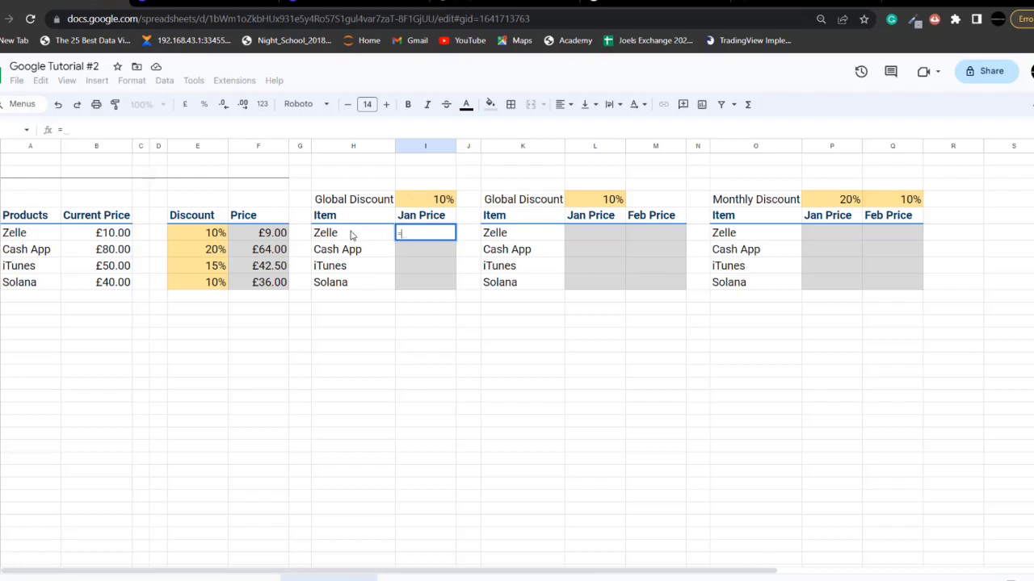
pyautogui.click(117, 234)
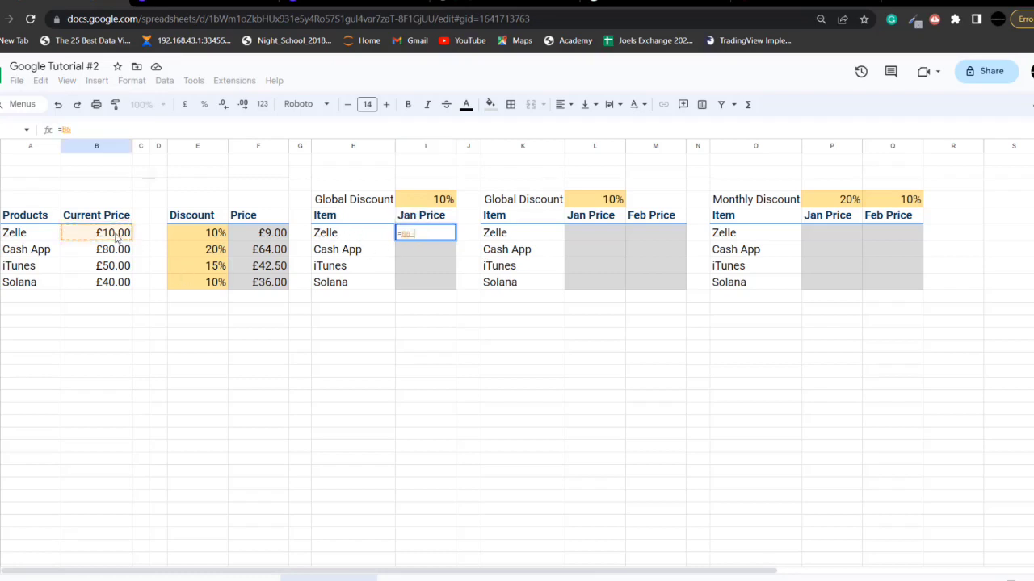
pyautogui.write('-')
pyautogui.press('BackSpace')
pyautogui.write('*')
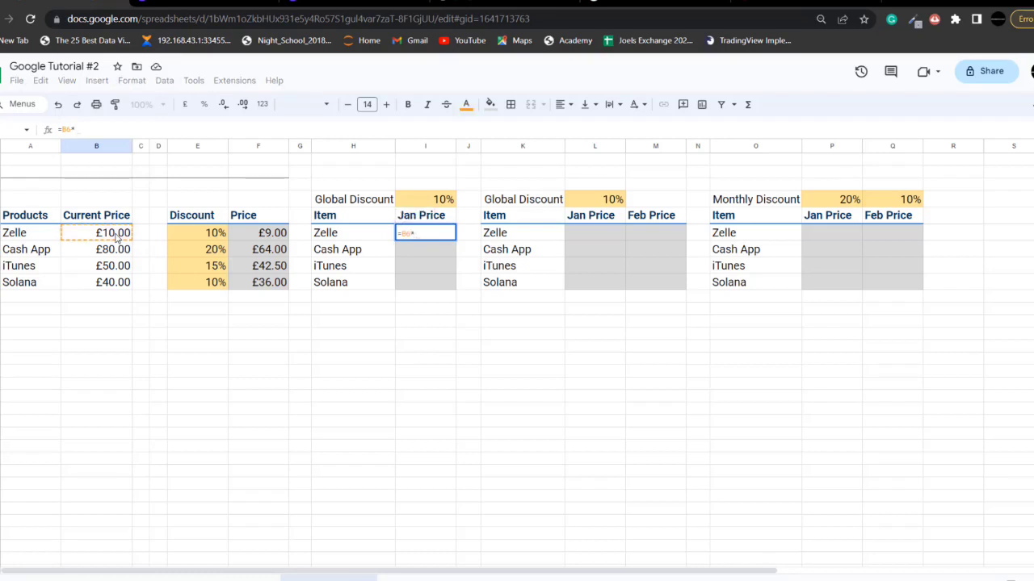
pyautogui.write('(1-')
pyautogui.click(405, 198)
pyautogui.write(')')
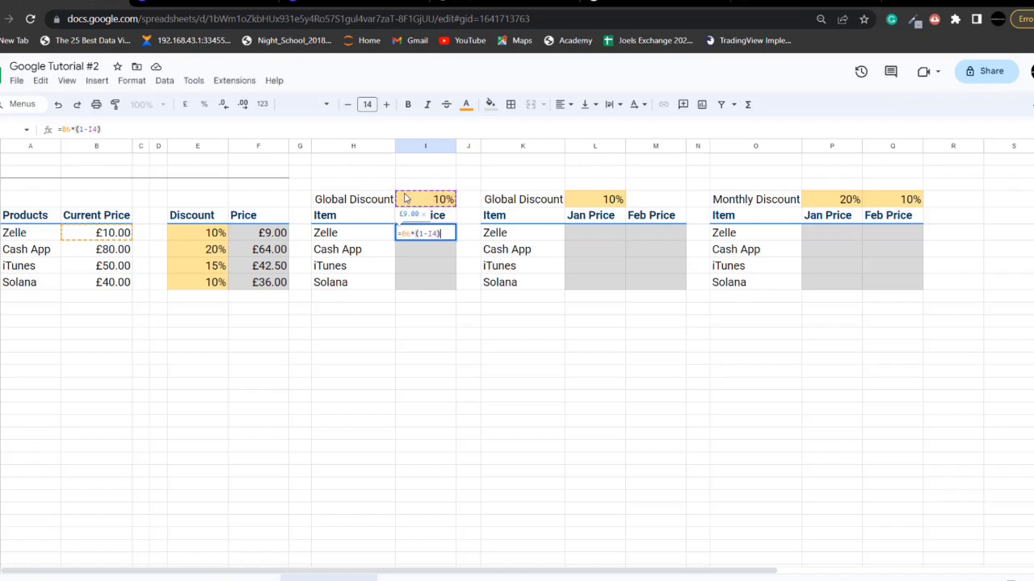
pyautogui.press('Return')
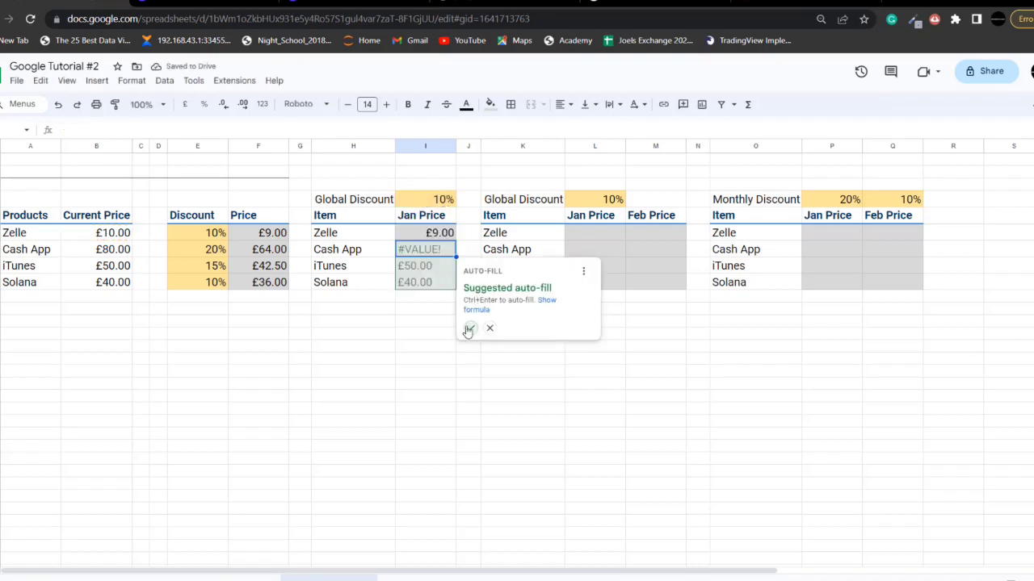
pyautogui.click(470, 328)
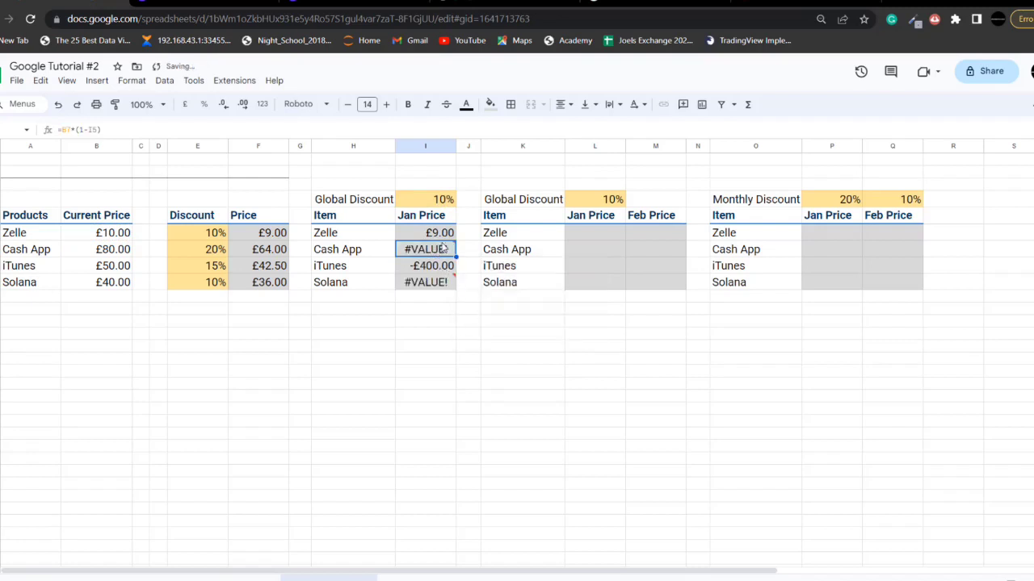
# Compare the references in the Jan Price formulas for Zelle in I6 and Cash App in I7, including the Global Discount cell I4
pyautogui.moveTo(442, 246)
pyautogui.click(420, 233)
pyautogui.doubleClick(419, 234)
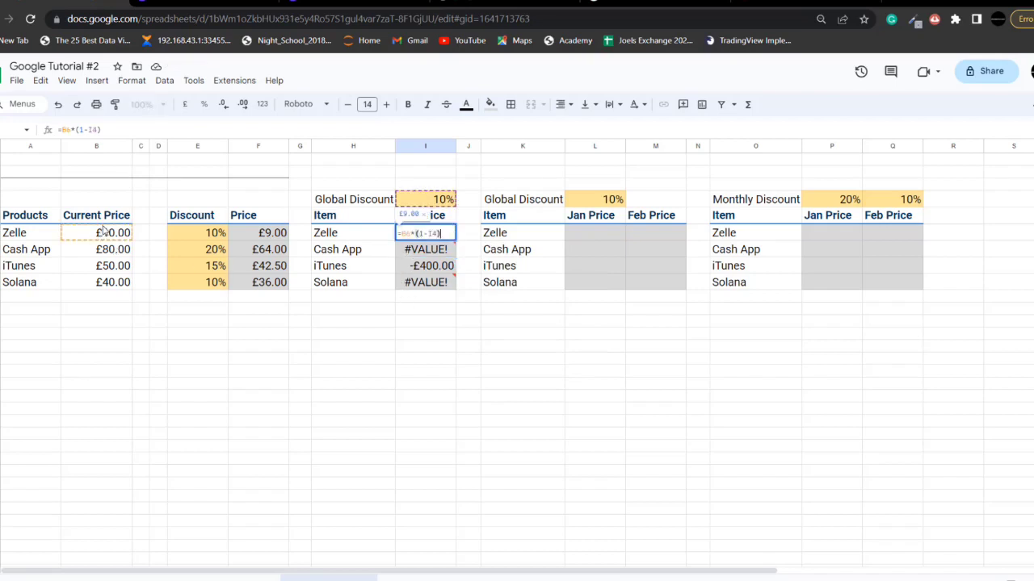
pyautogui.doubleClick(434, 254)
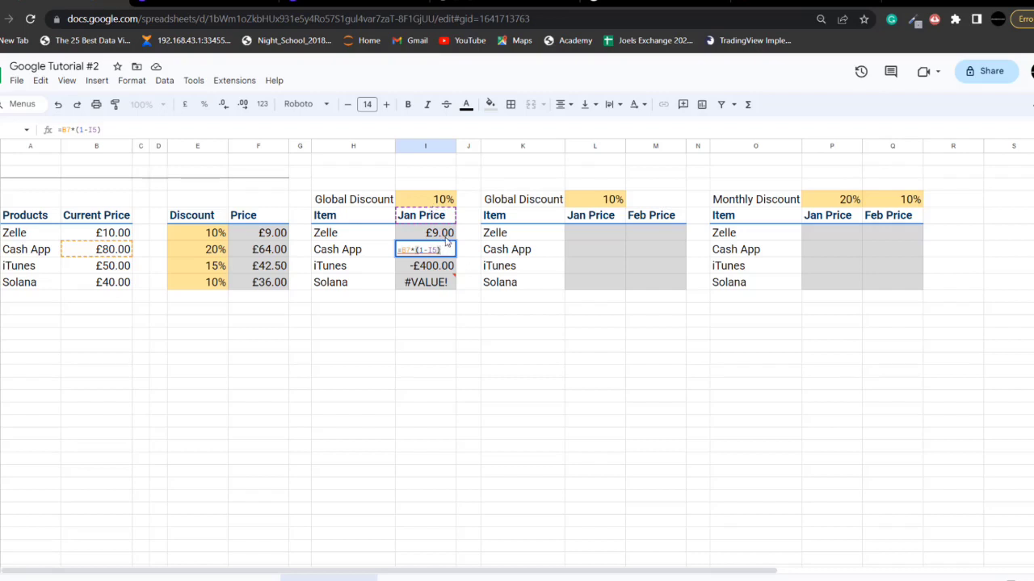
pyautogui.doubleClick(446, 234)
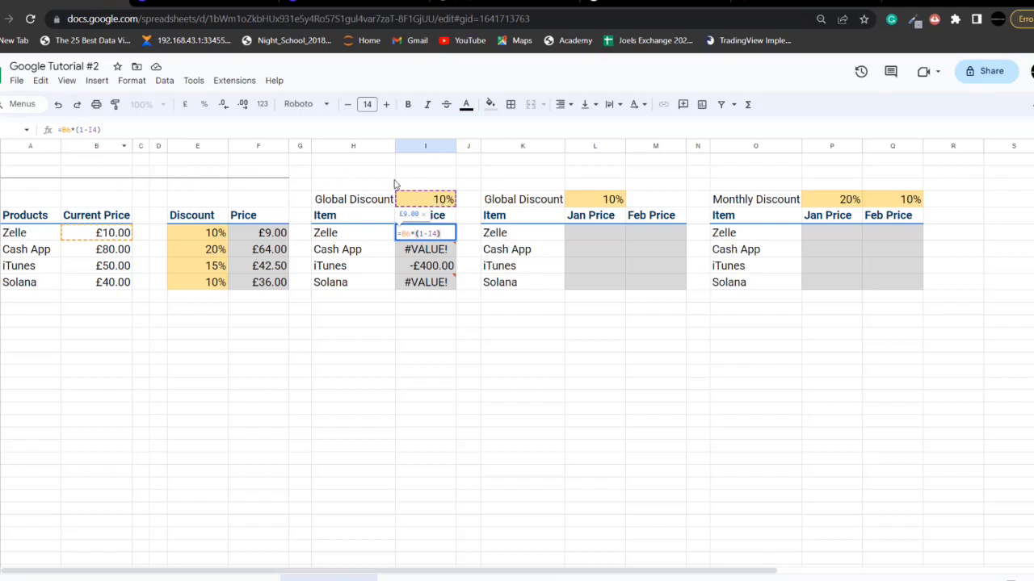
pyautogui.click(424, 199)
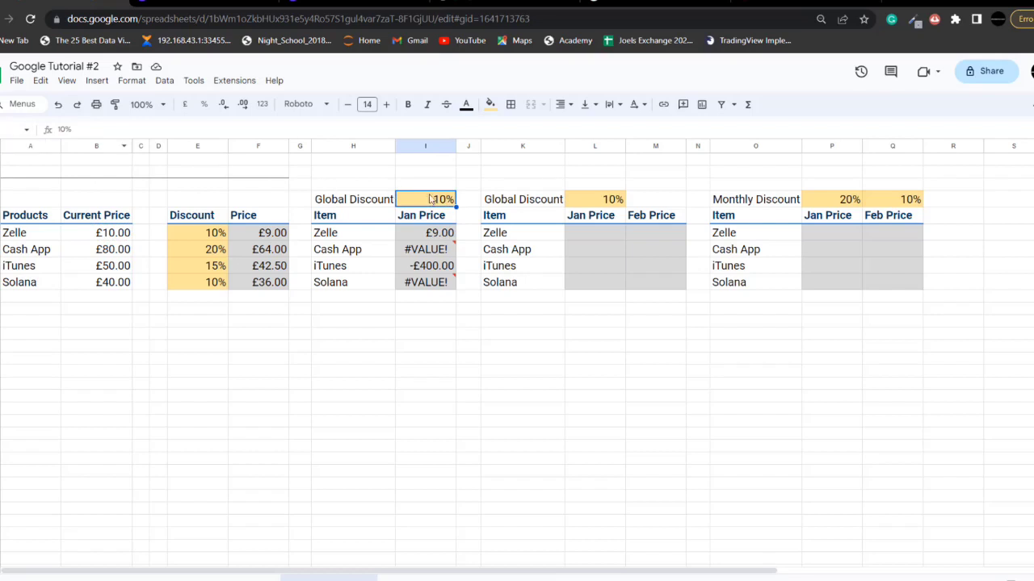
pyautogui.doubleClick(440, 234)
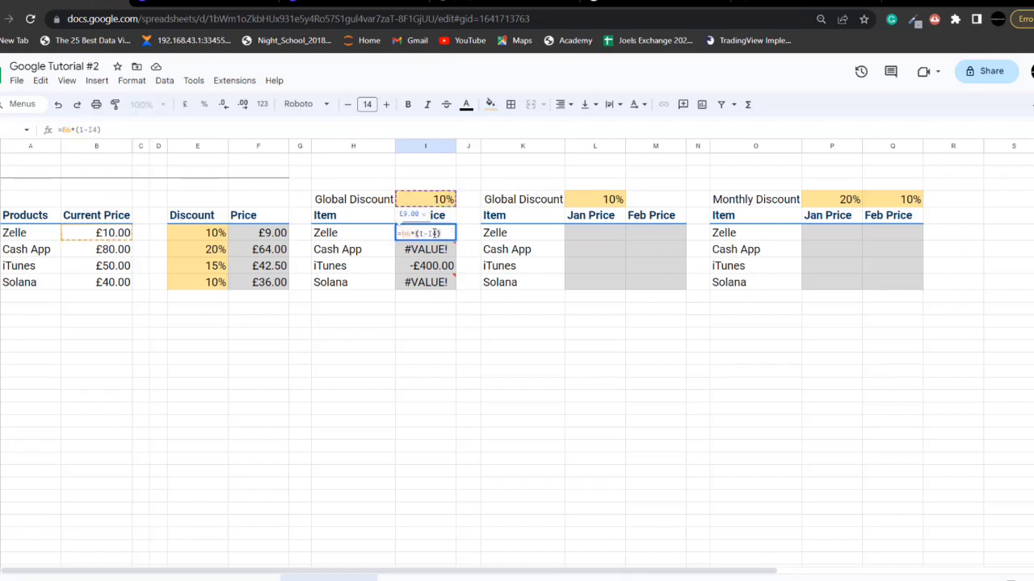
pyautogui.click(92, 129)
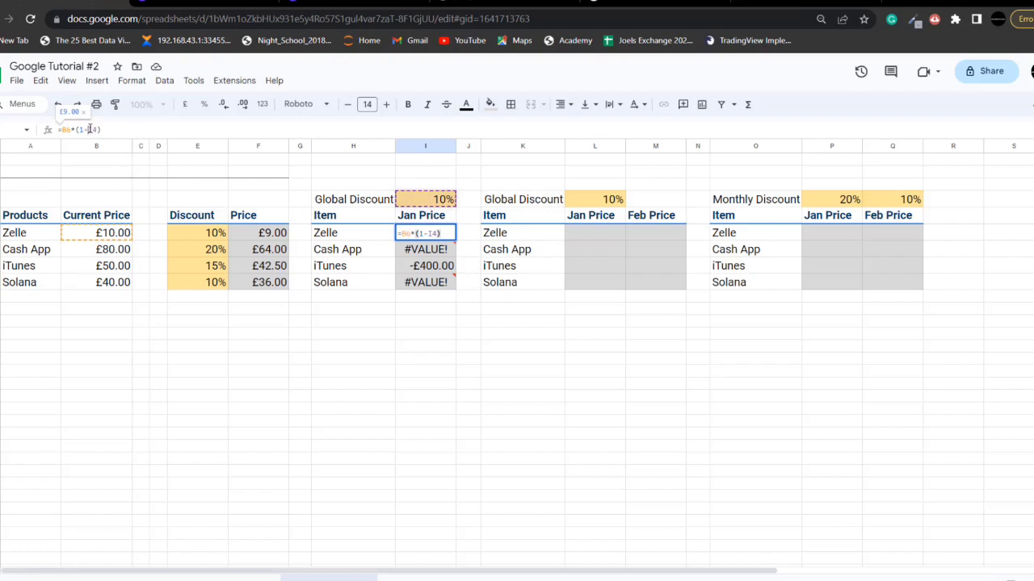
pyautogui.press('super+p')
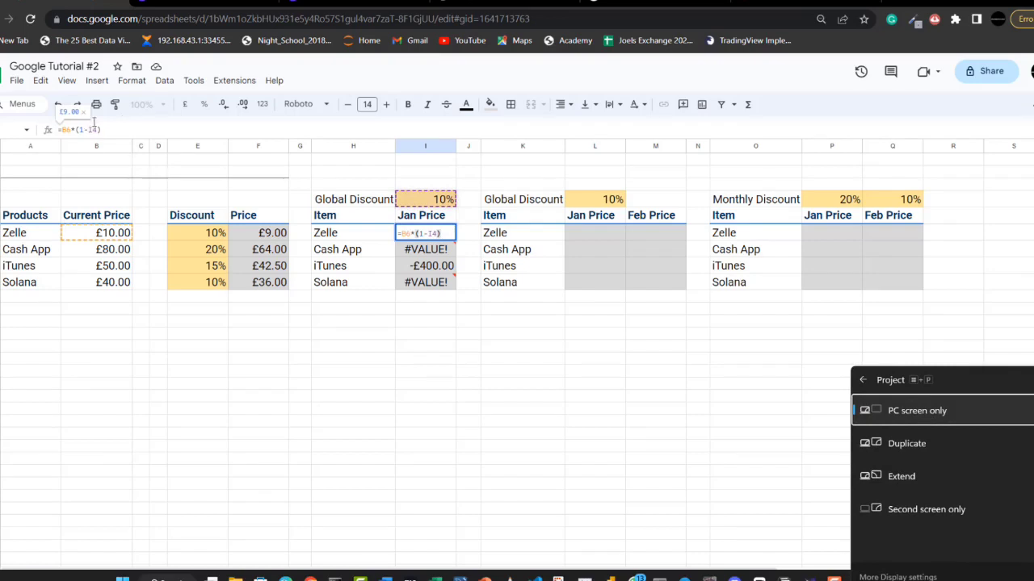
pyautogui.click(946, 315)
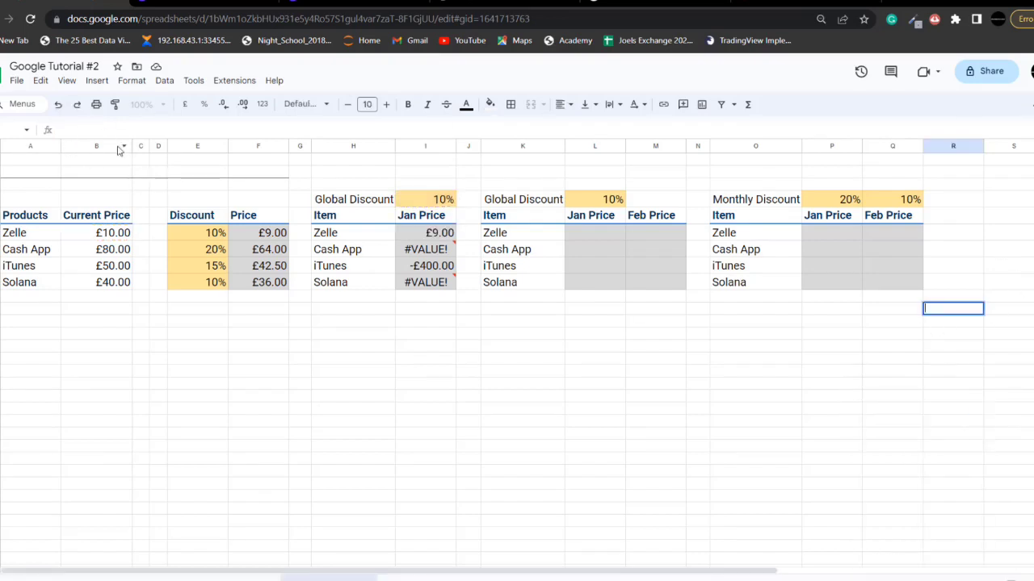
# Make the discount reference in I6 absolute, giving =B6*(1-$I$4), and fill the formula through I7:I9
pyautogui.click(442, 203)
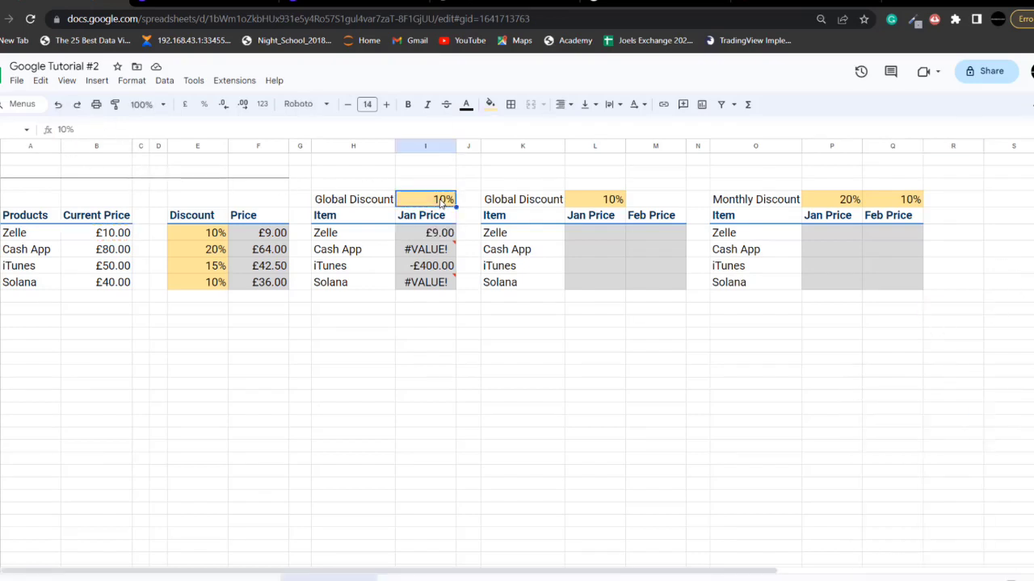
pyautogui.doubleClick(441, 202)
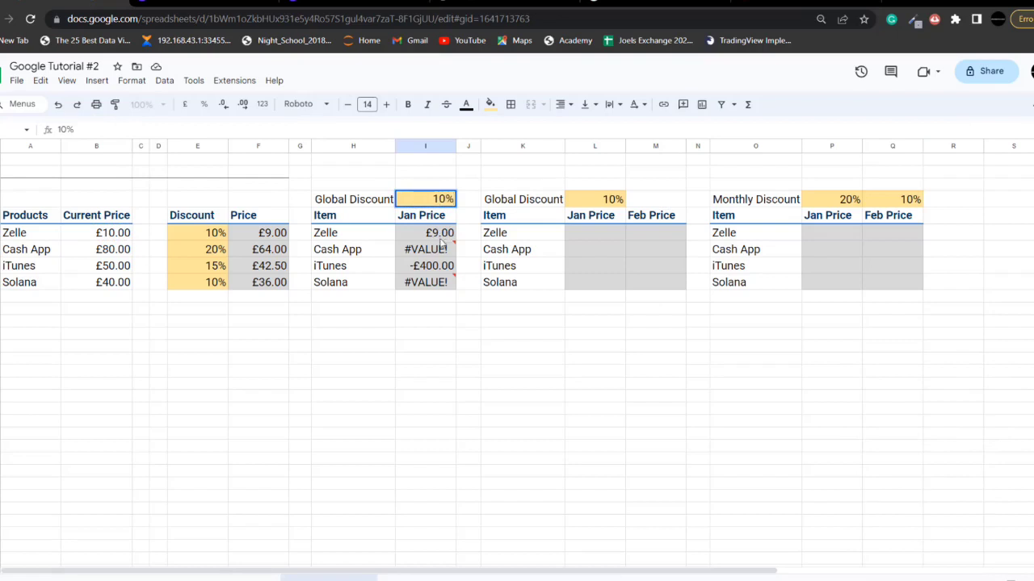
pyautogui.doubleClick(430, 231)
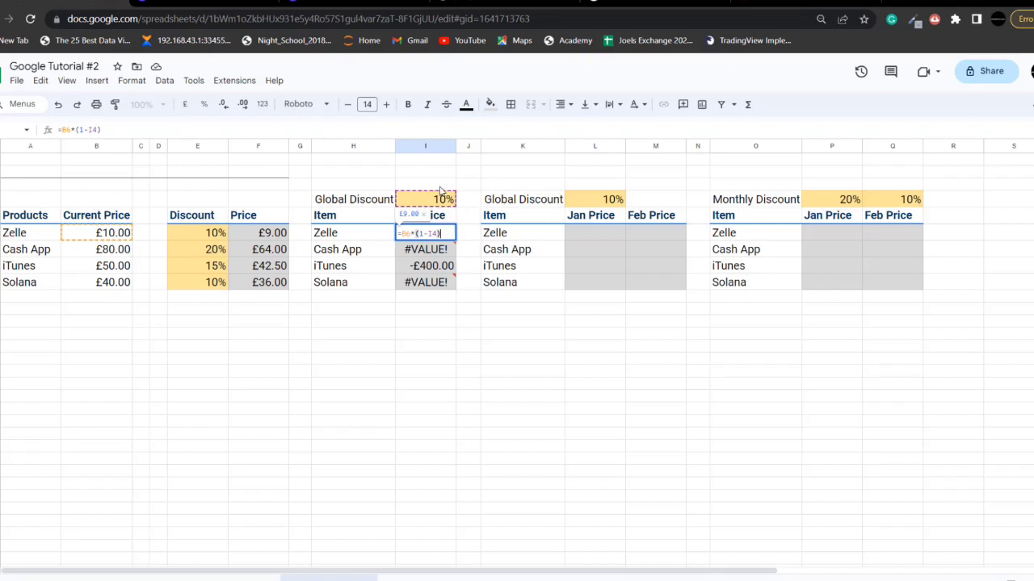
pyautogui.click(89, 130)
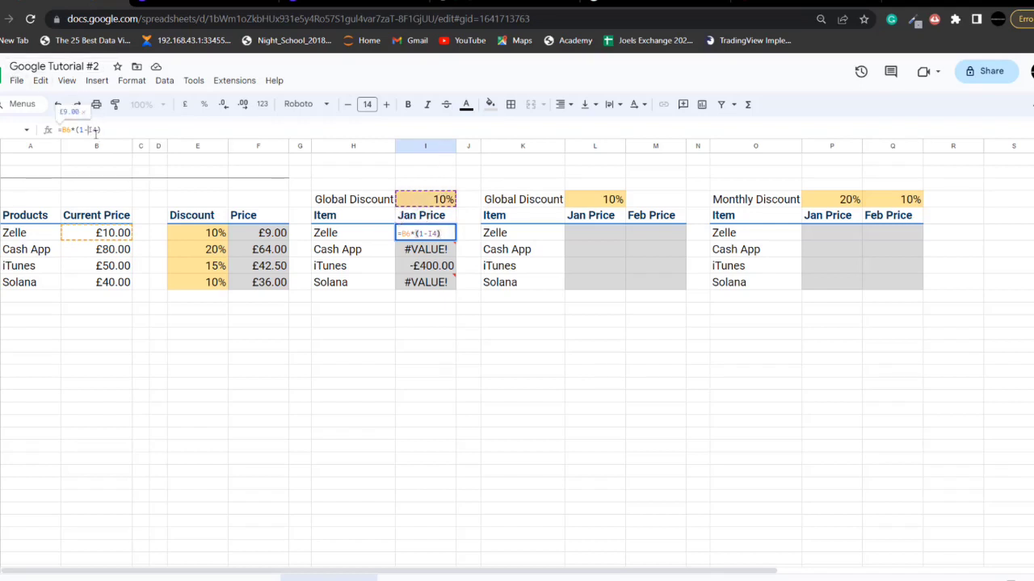
pyautogui.write('$I$')
pyautogui.press('Return')
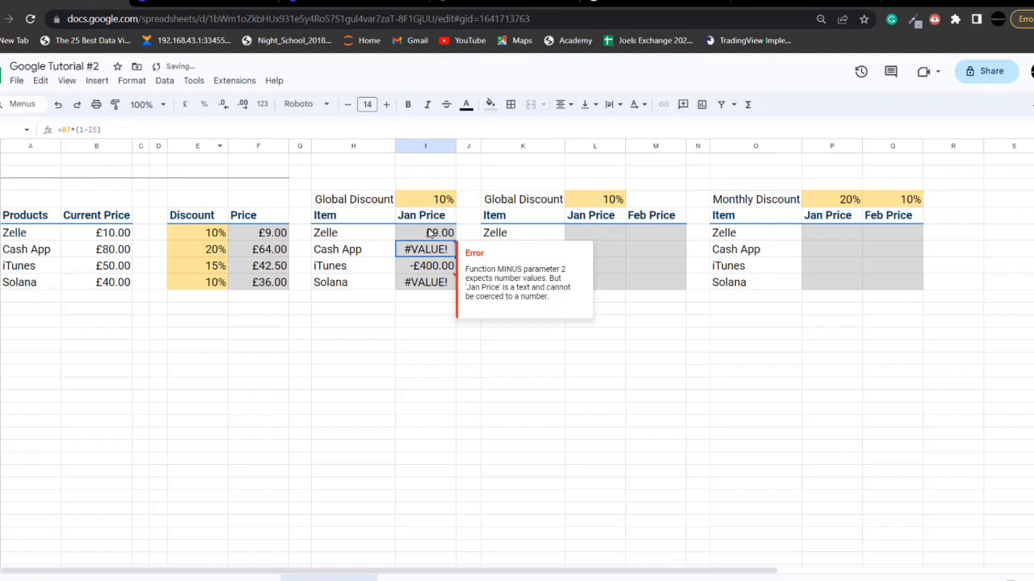
pyautogui.click(432, 234)
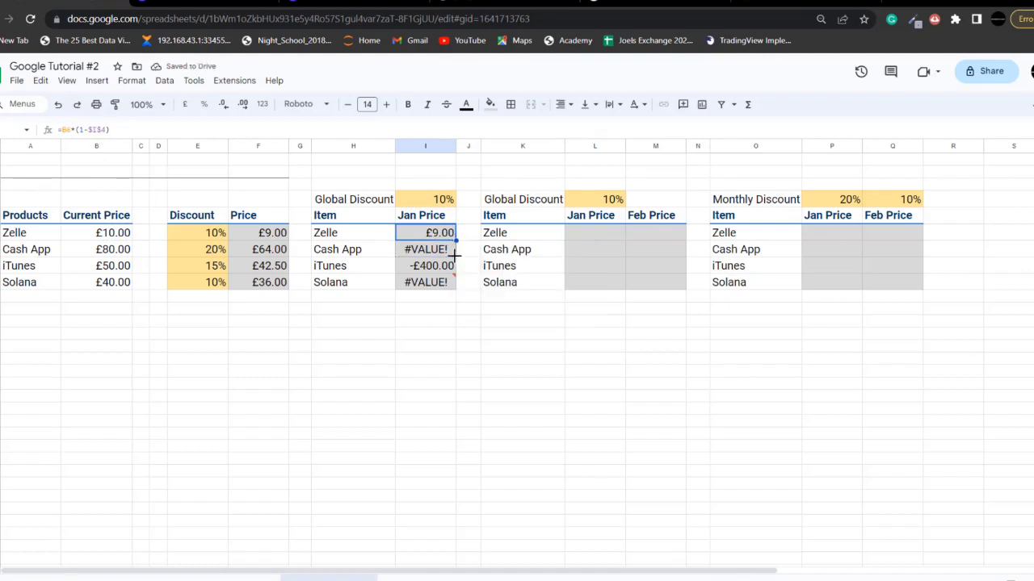
pyautogui.moveTo(456, 283); pyautogui.dragTo(453, 286)
# Inspect the absolute discount reference in the filled Jan Price formulas for Cash App in I7 and iTunes in I8
pyautogui.moveTo(442, 236); pyautogui.dragTo(429, 259)
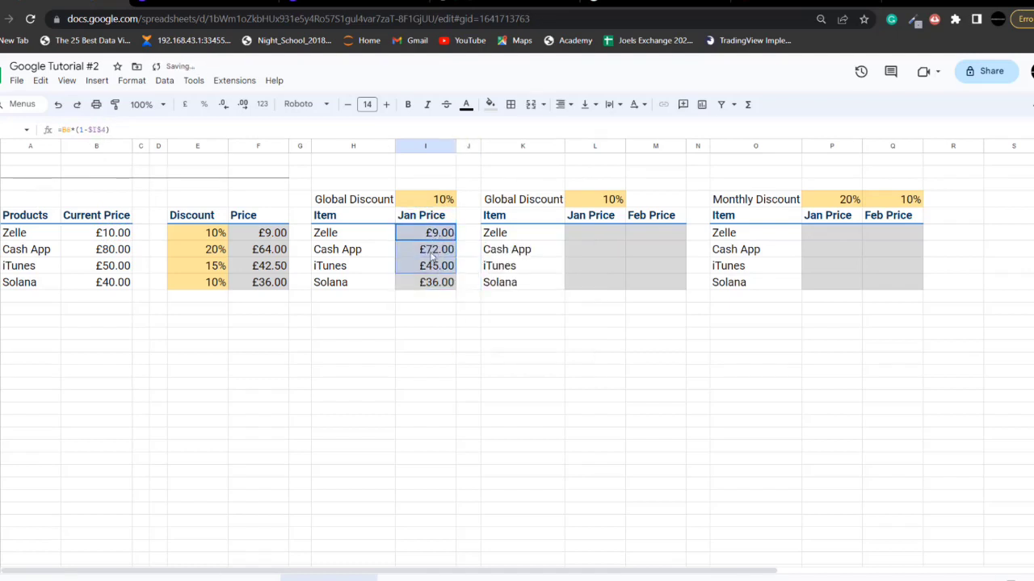
pyautogui.click(432, 252)
pyautogui.doubleClick(432, 252)
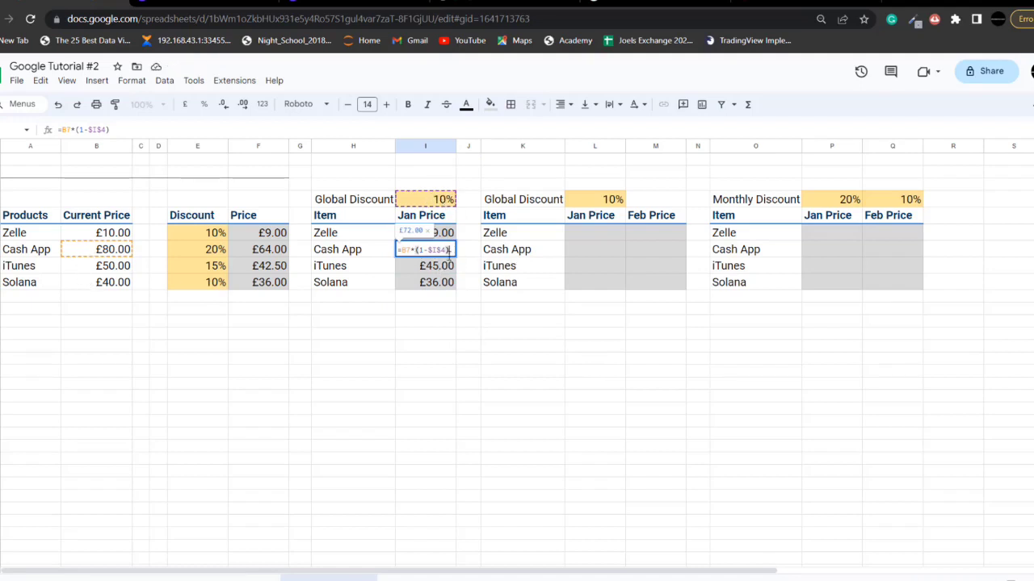
pyautogui.doubleClick(433, 269)
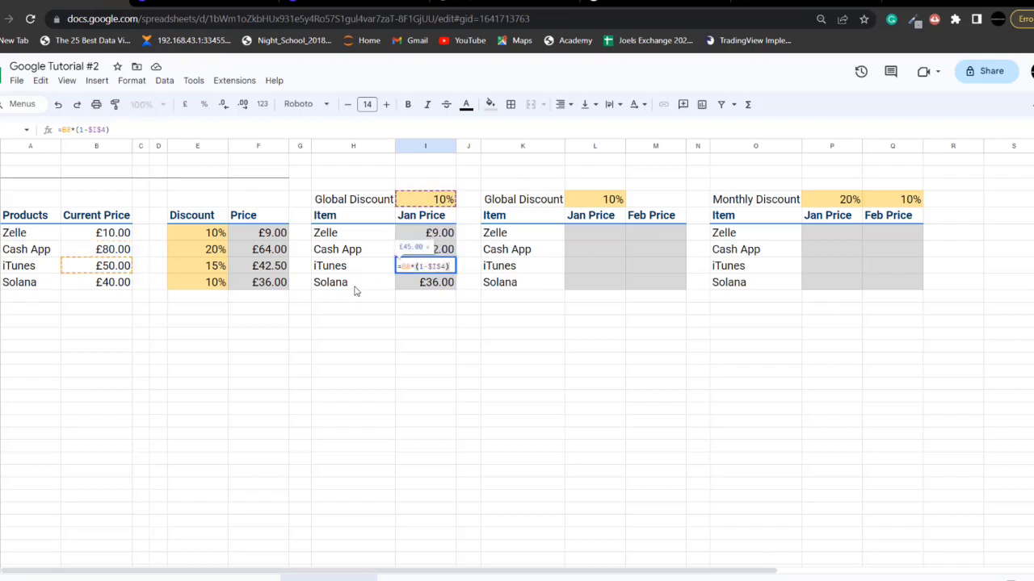
pyautogui.press('Return')
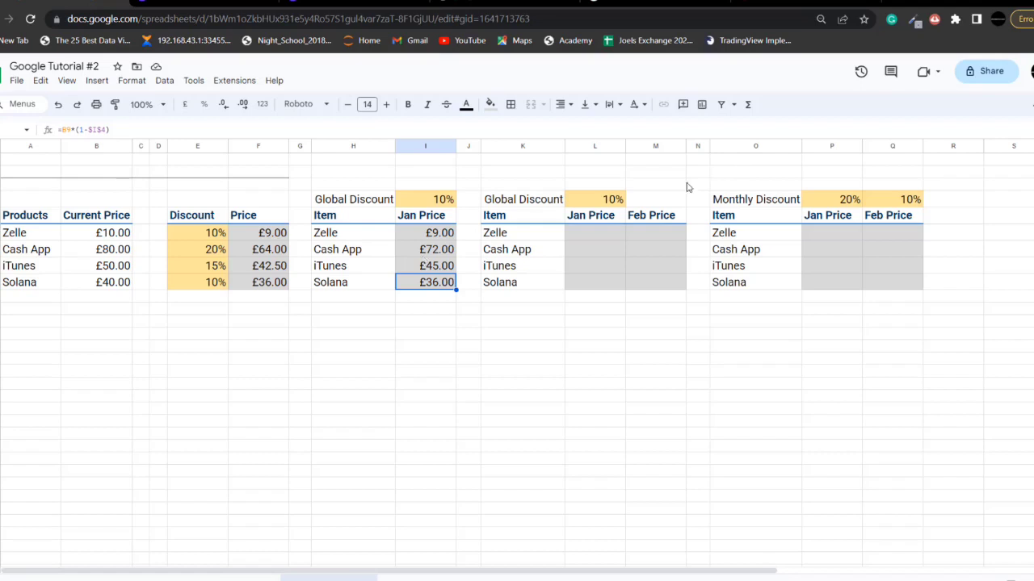
# Calculate the Jan Price for Zelle in L6 with =B6*(1-$L$4) and accept the suggested auto-fill for L7:L9
pyautogui.click(601, 232)
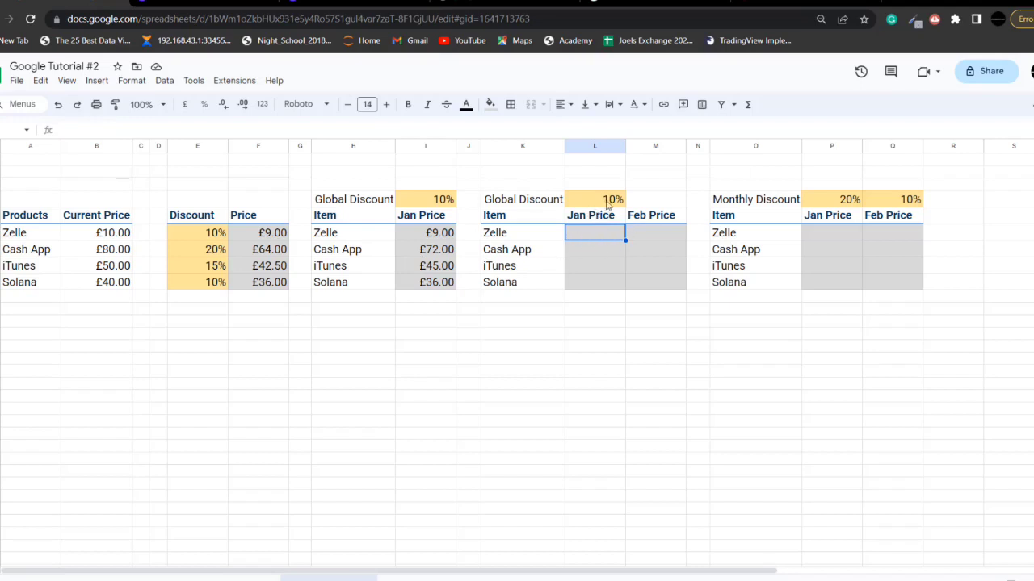
pyautogui.click(608, 202)
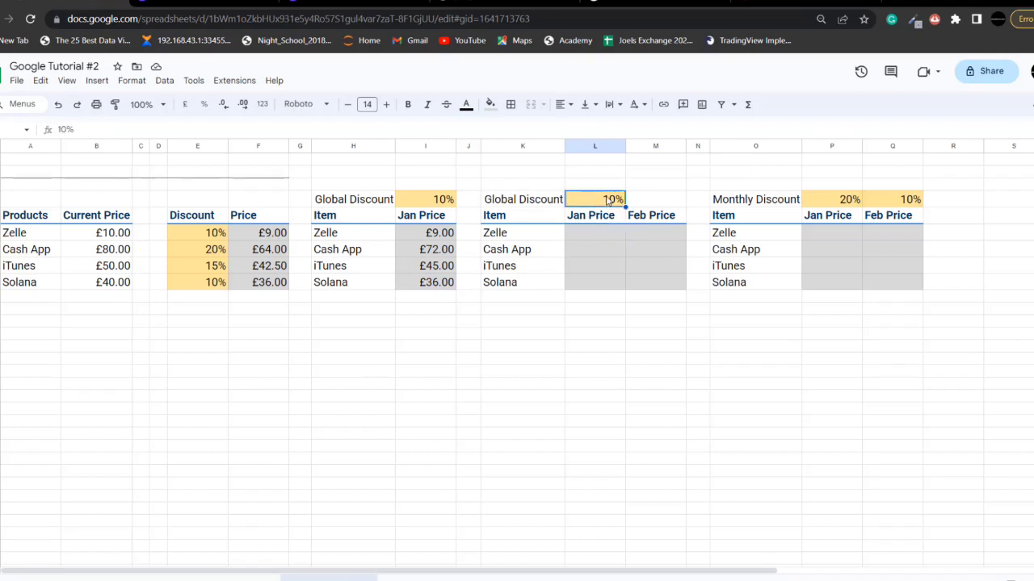
pyautogui.click(590, 218)
pyautogui.click(645, 234)
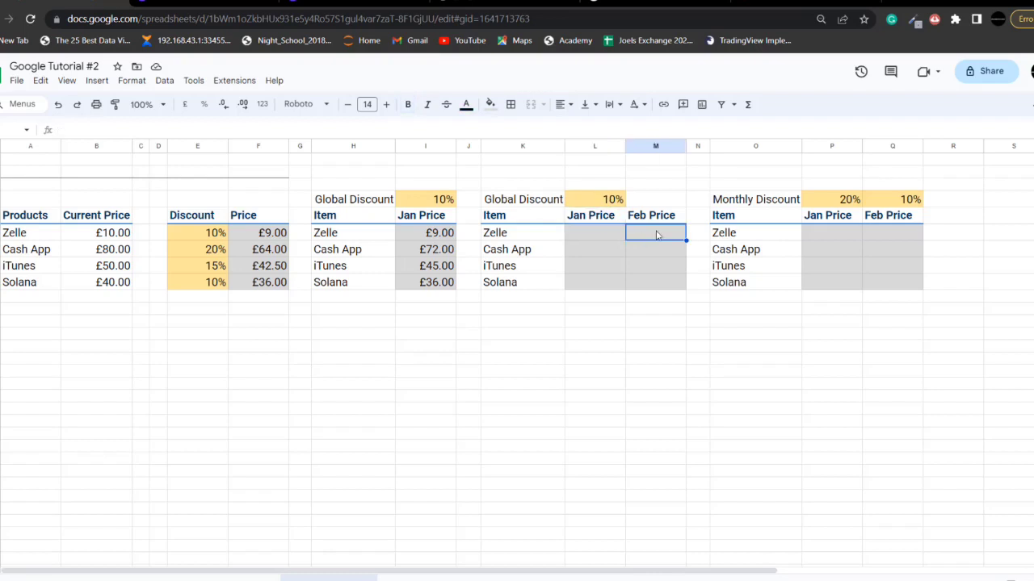
pyautogui.click(590, 235)
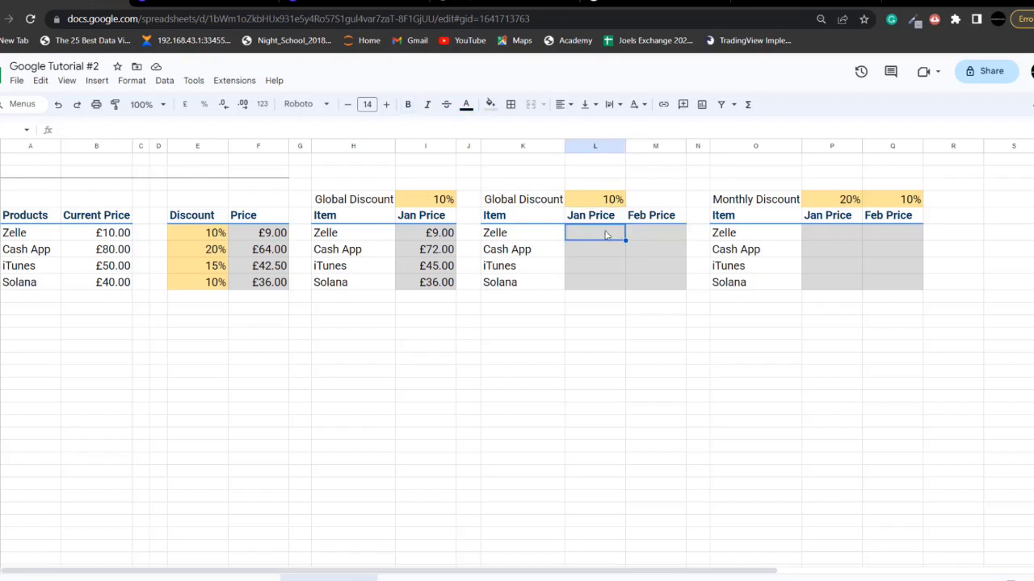
pyautogui.write('=')
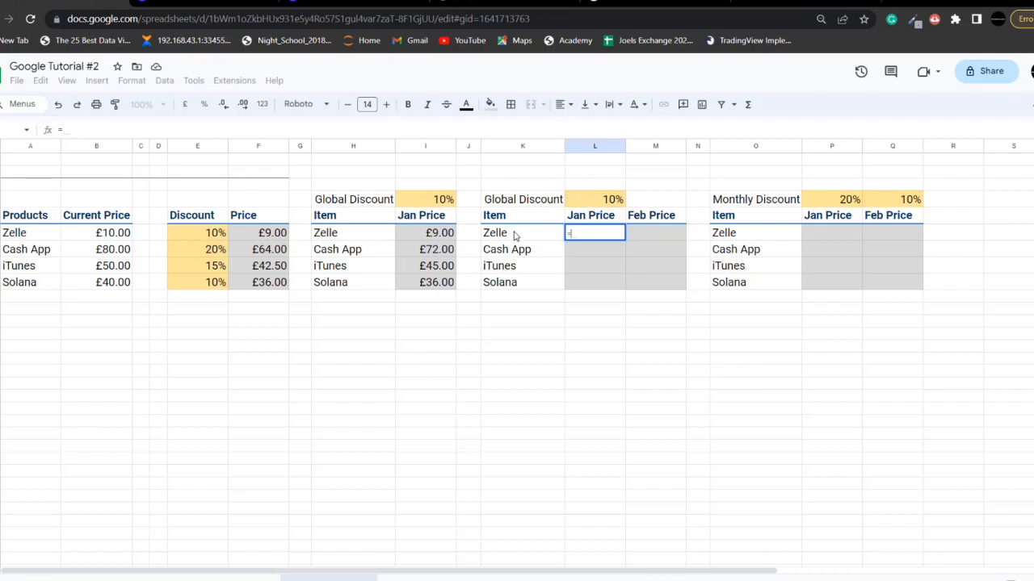
pyautogui.click(111, 232)
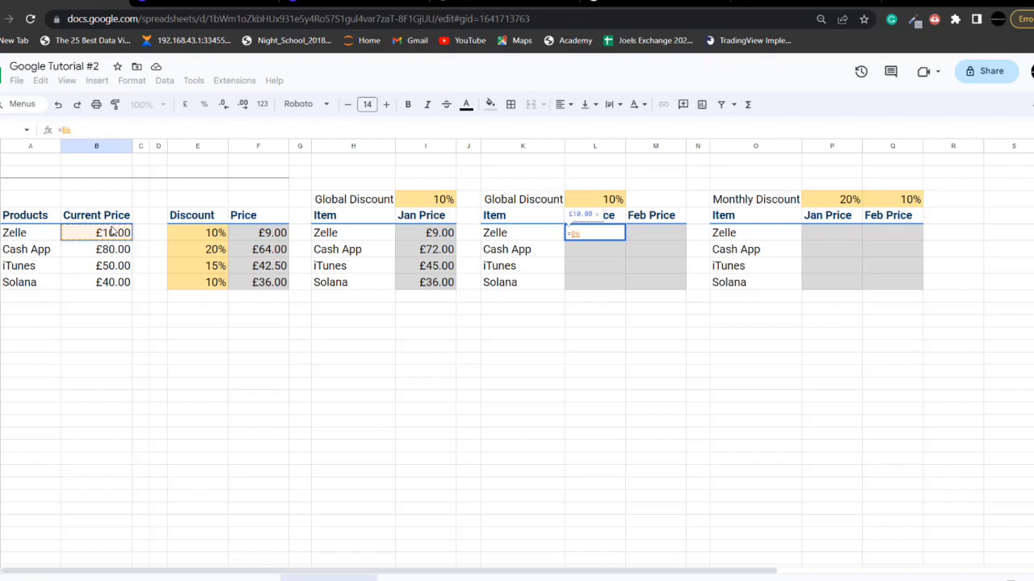
pyautogui.write('*')
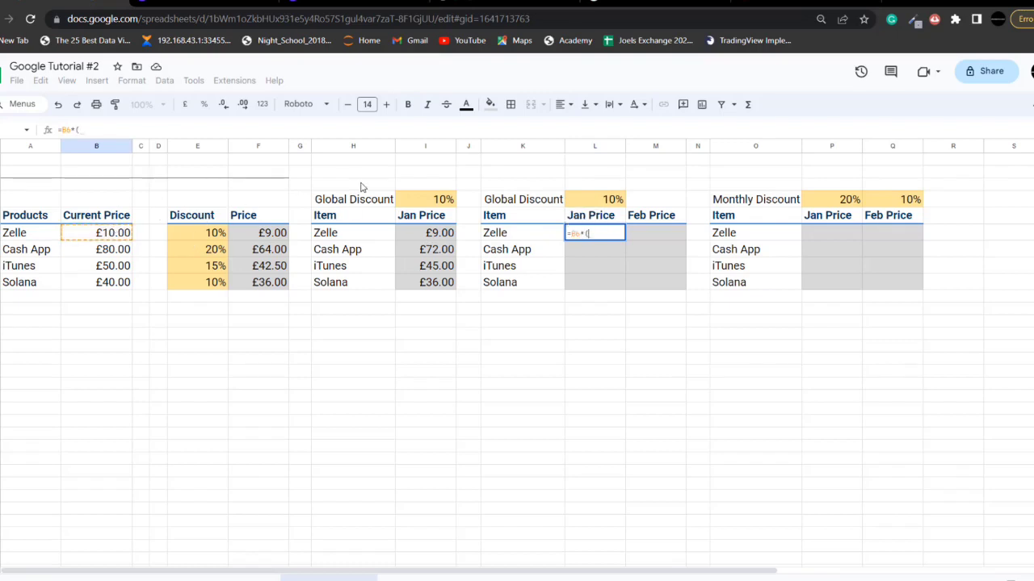
pyautogui.write('(1')
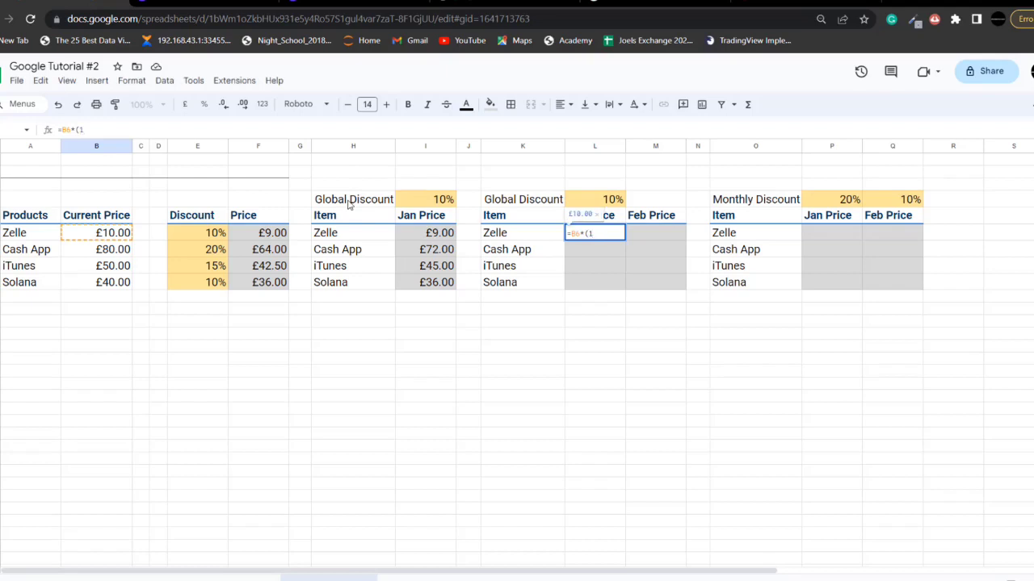
pyautogui.write('-')
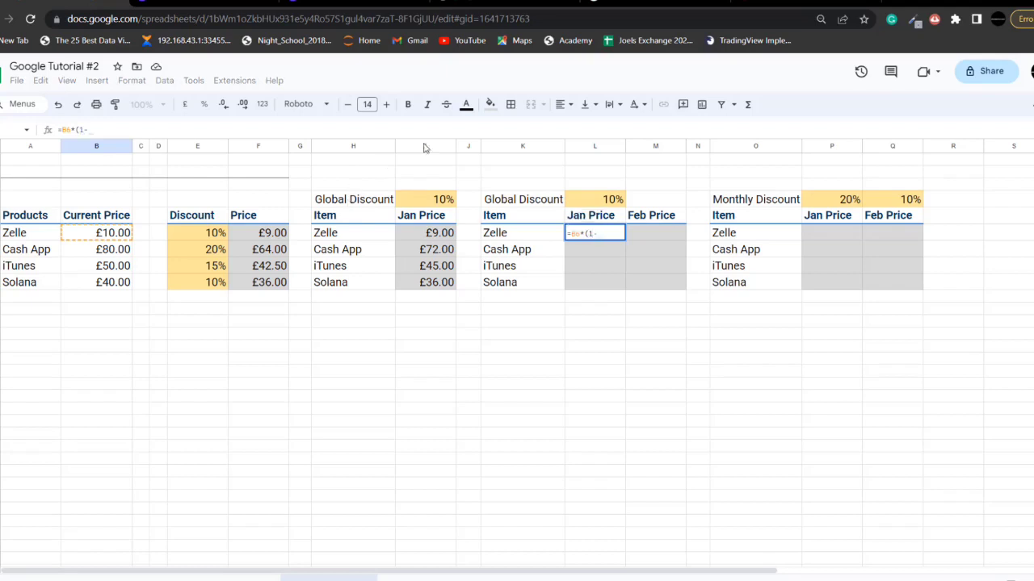
pyautogui.click(602, 202)
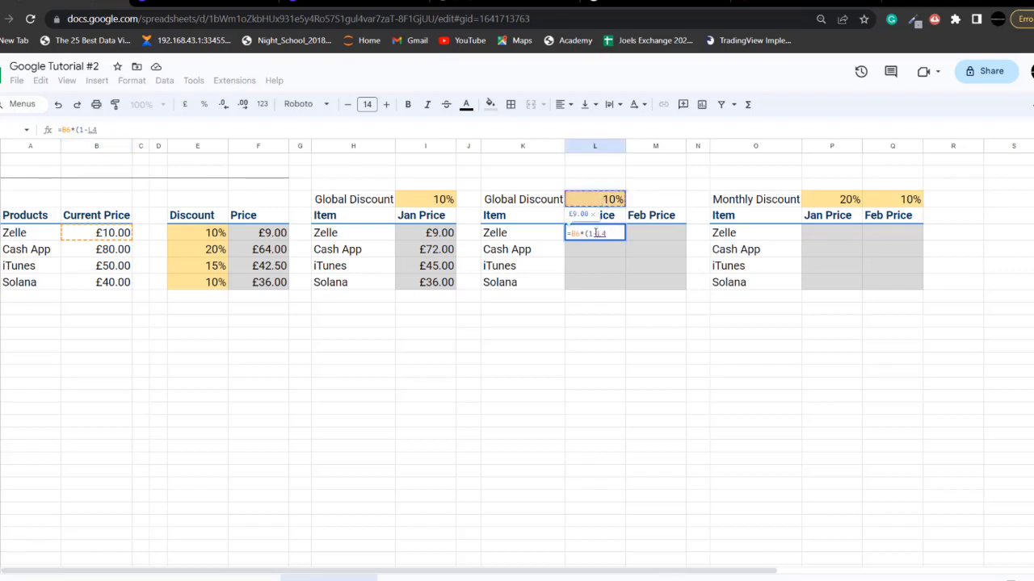
pyautogui.write('$L')
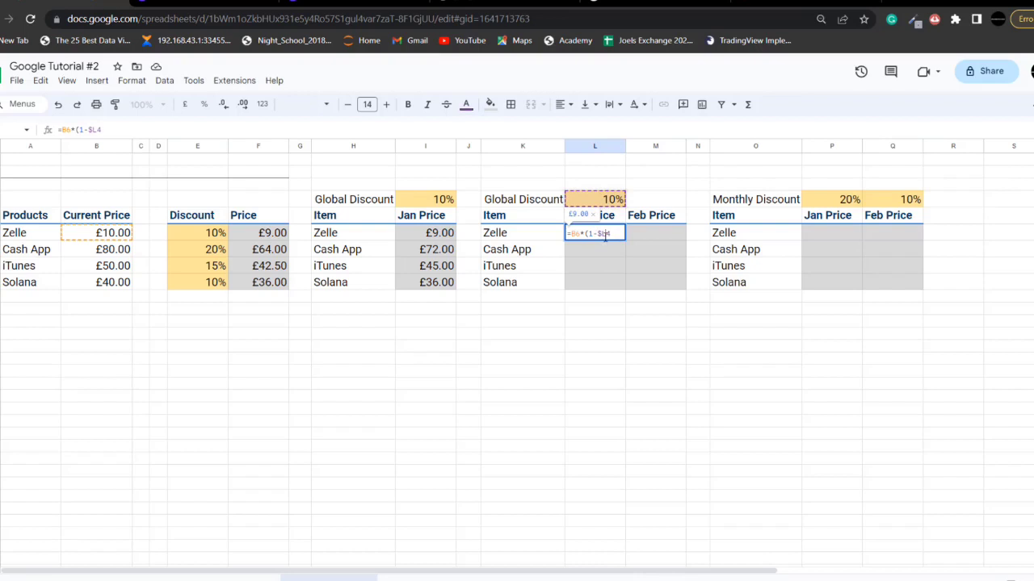
pyautogui.write('$4)')
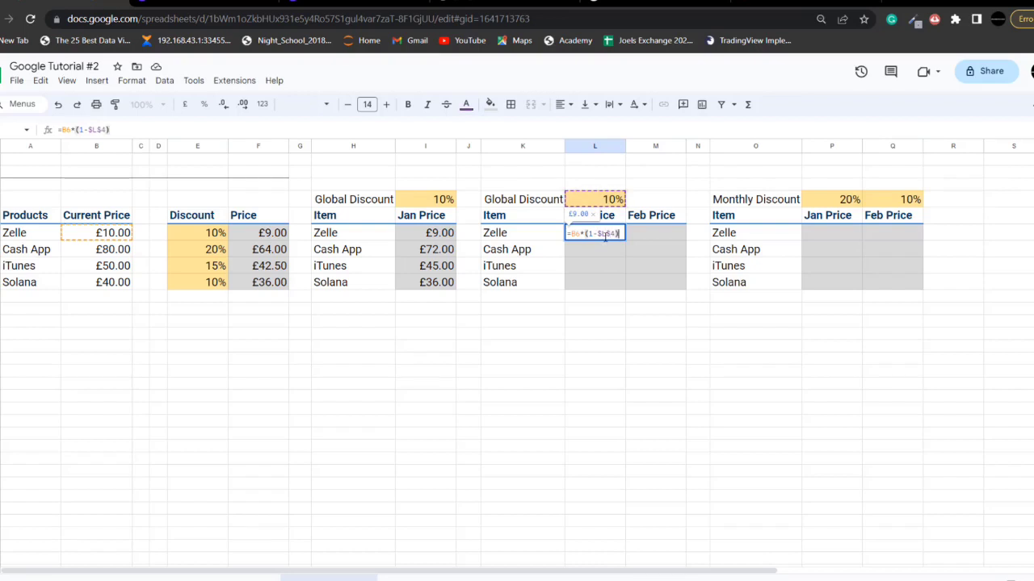
pyautogui.press('Return')
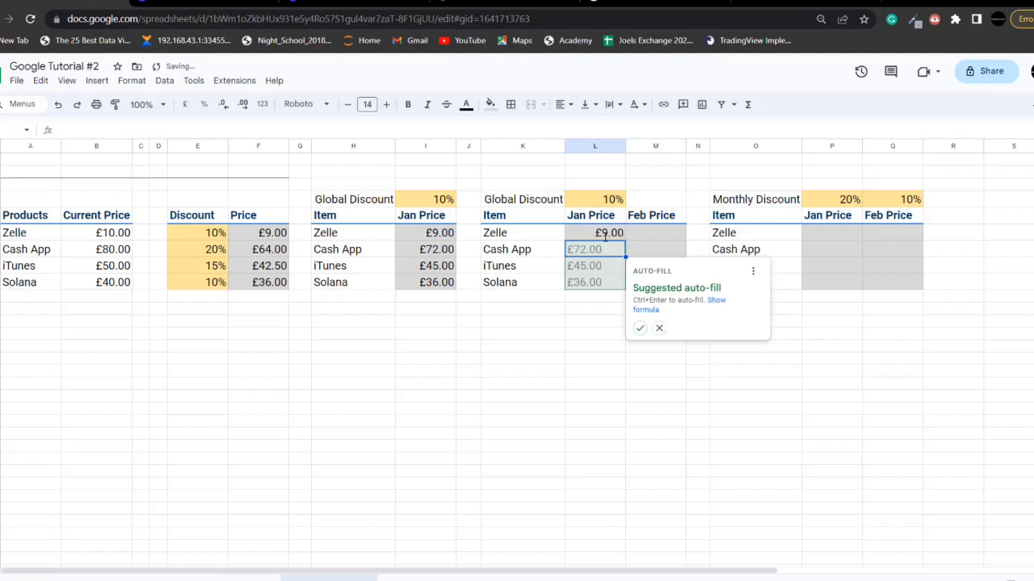
pyautogui.click(639, 328)
# Fill the Jan Price formulas for Zelle in L6 and Cash App in L7 across into Feb Price cells M6 and M7
pyautogui.click(604, 239)
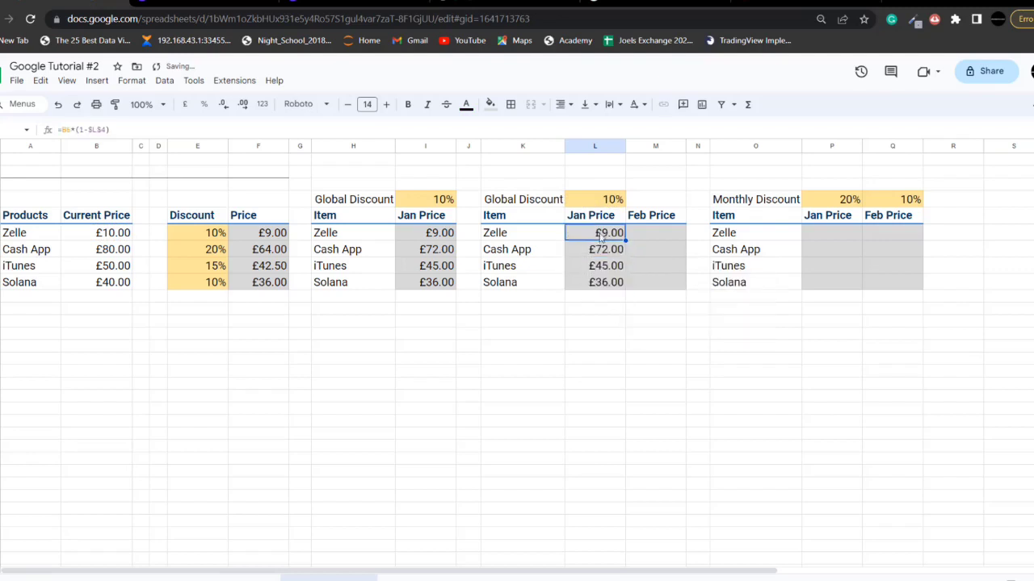
pyautogui.moveTo(625, 240); pyautogui.dragTo(670, 236)
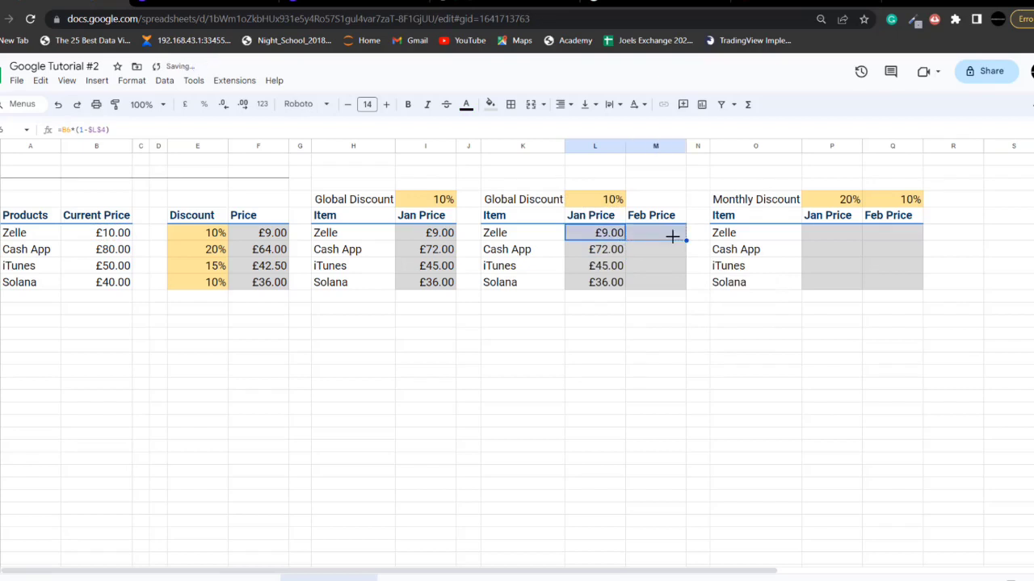
pyautogui.click(614, 252)
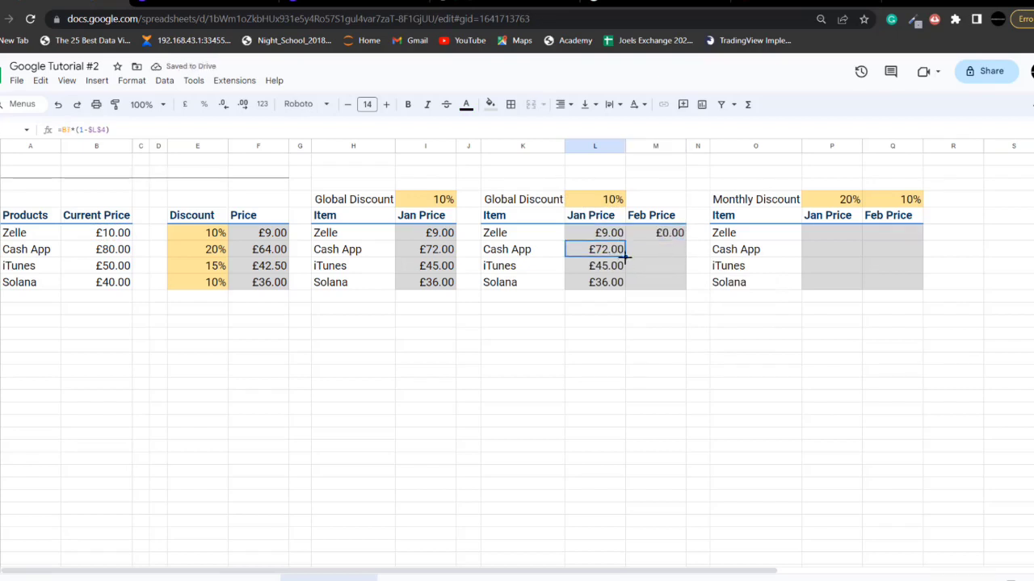
pyautogui.moveTo(659, 256); pyautogui.dragTo(670, 249)
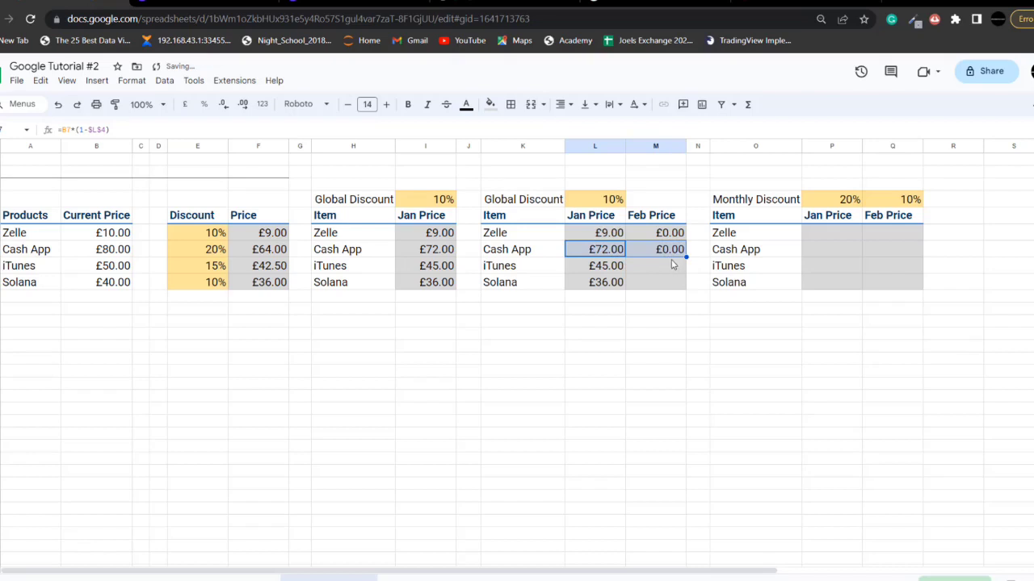
# Inspect the Jan Price formula for iTunes in L8 and the cell references in the Feb Price formula for Zelle in M6
pyautogui.click(607, 269)
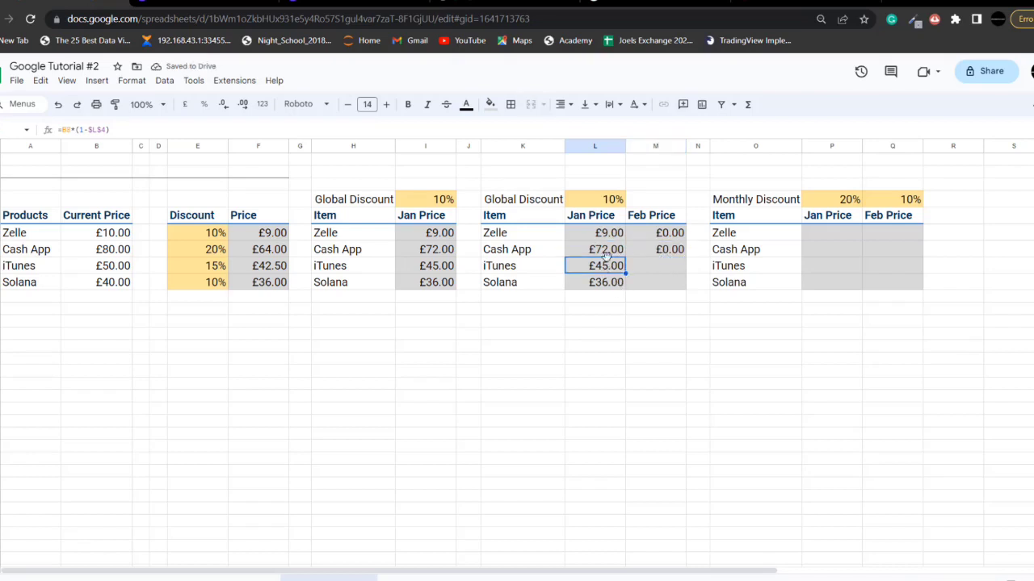
pyautogui.click(667, 237)
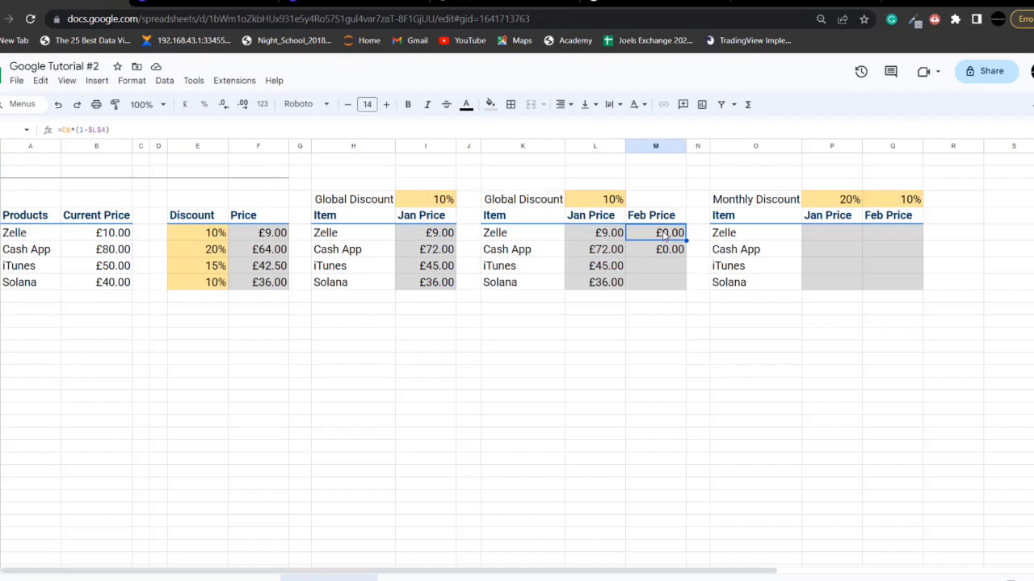
pyautogui.doubleClick(669, 235)
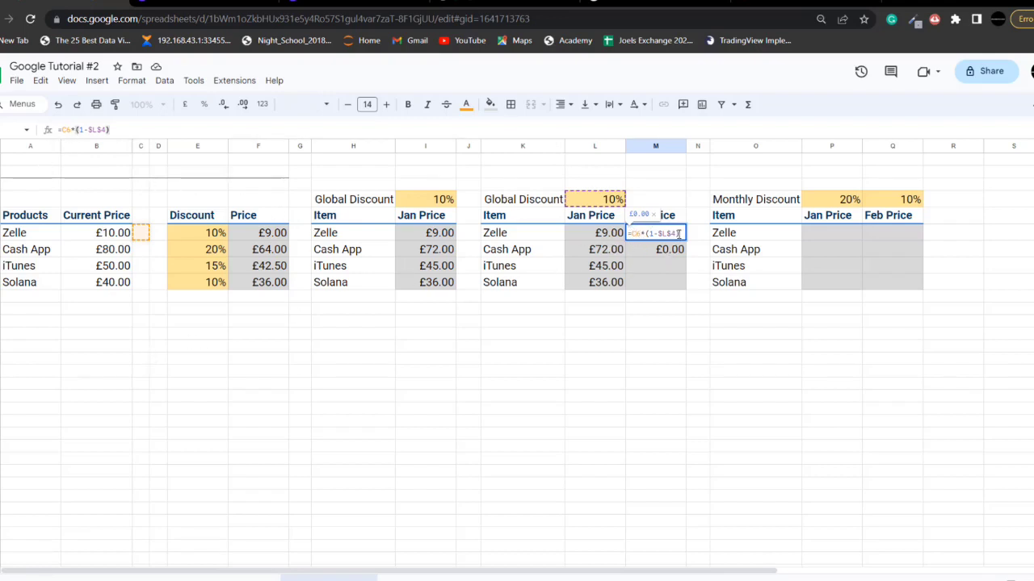
pyautogui.press('Return')
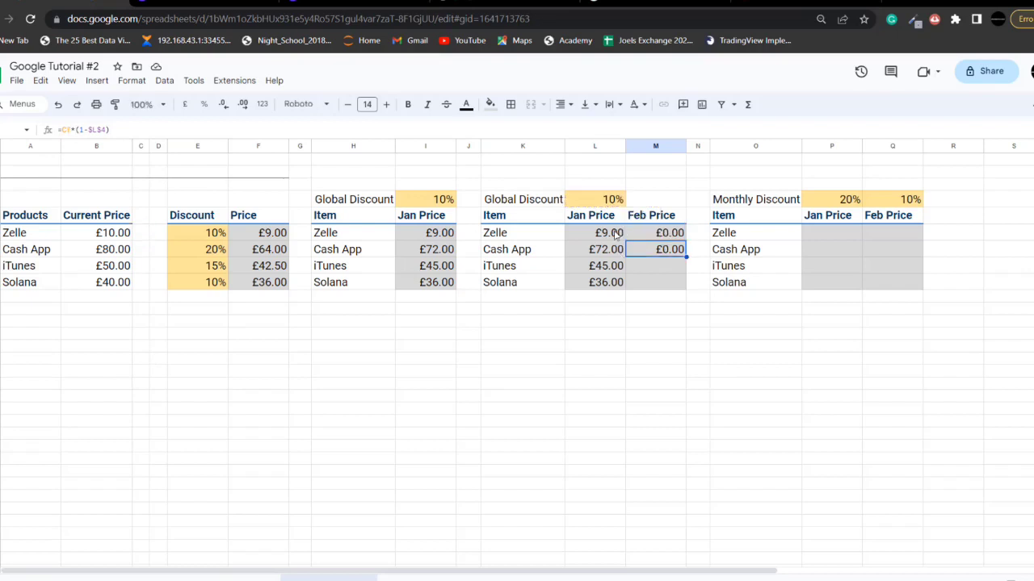
# Lock the column of the price reference in L6, giving =$B6*(1-$L$4), and fill the formula across into M6
pyautogui.click(616, 233)
pyautogui.doubleClick(615, 233)
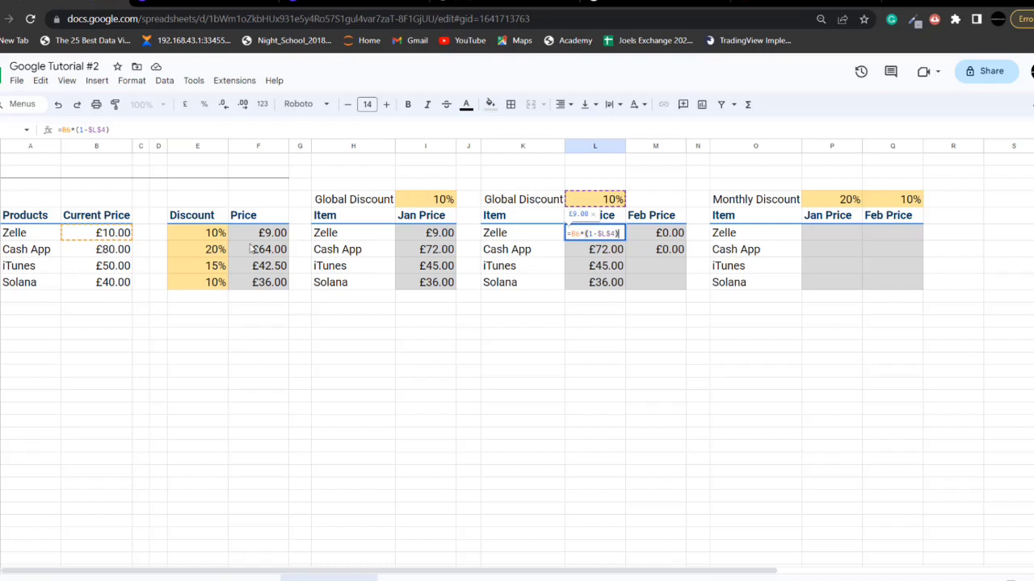
pyautogui.click(570, 234)
pyautogui.press('F4')
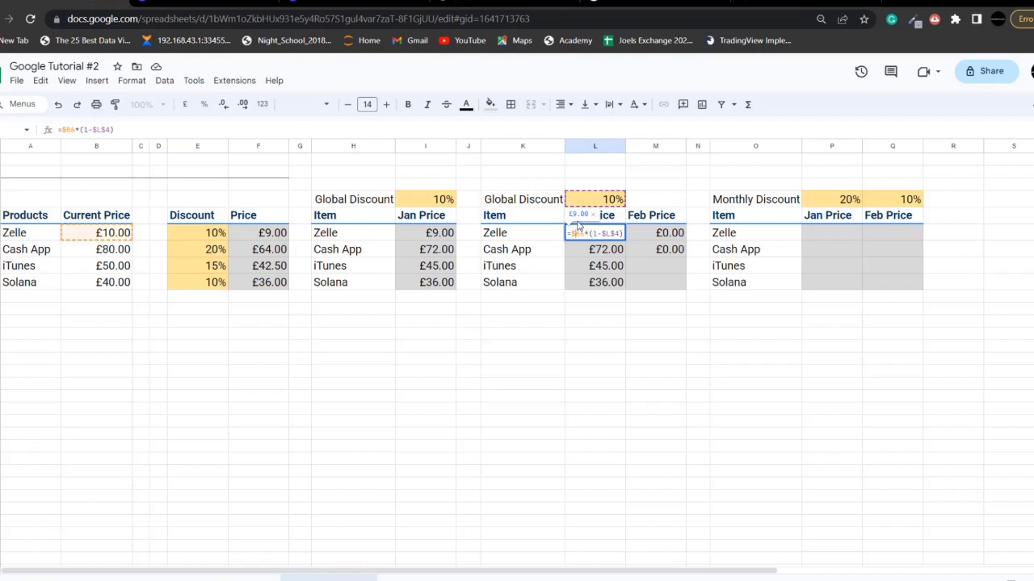
pyautogui.press('Return')
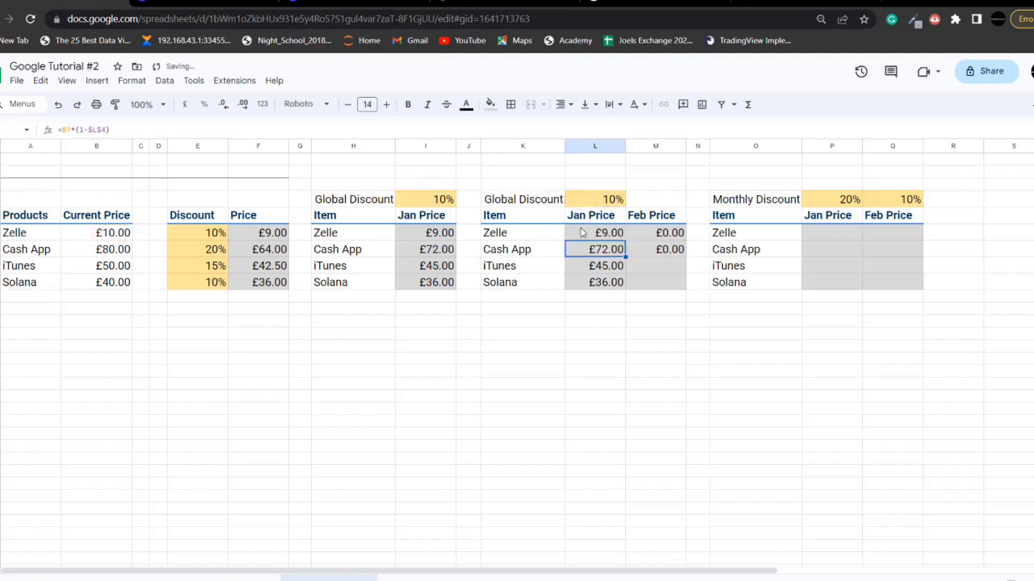
pyautogui.click(596, 238)
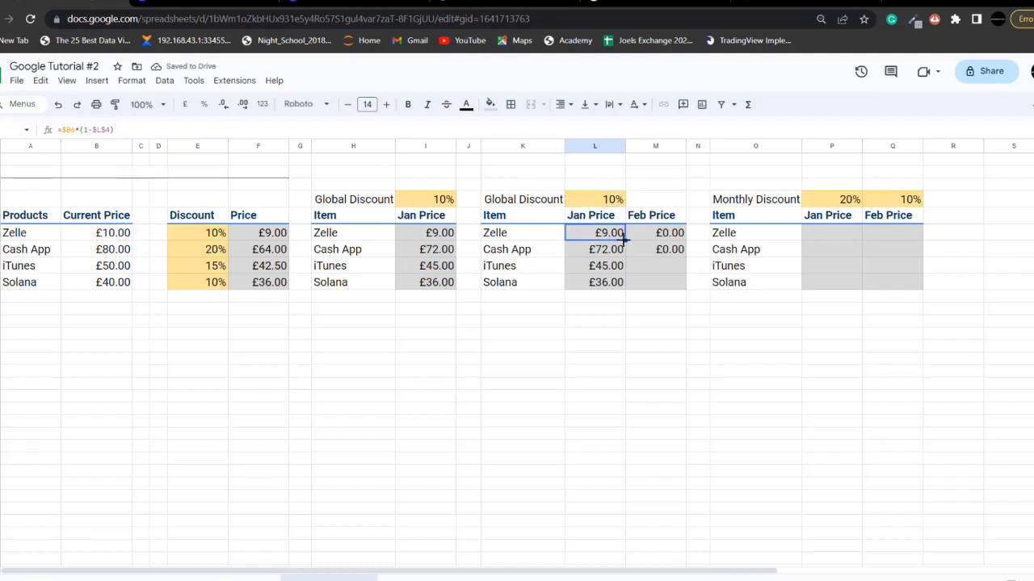
pyautogui.moveTo(624, 239); pyautogui.dragTo(666, 236)
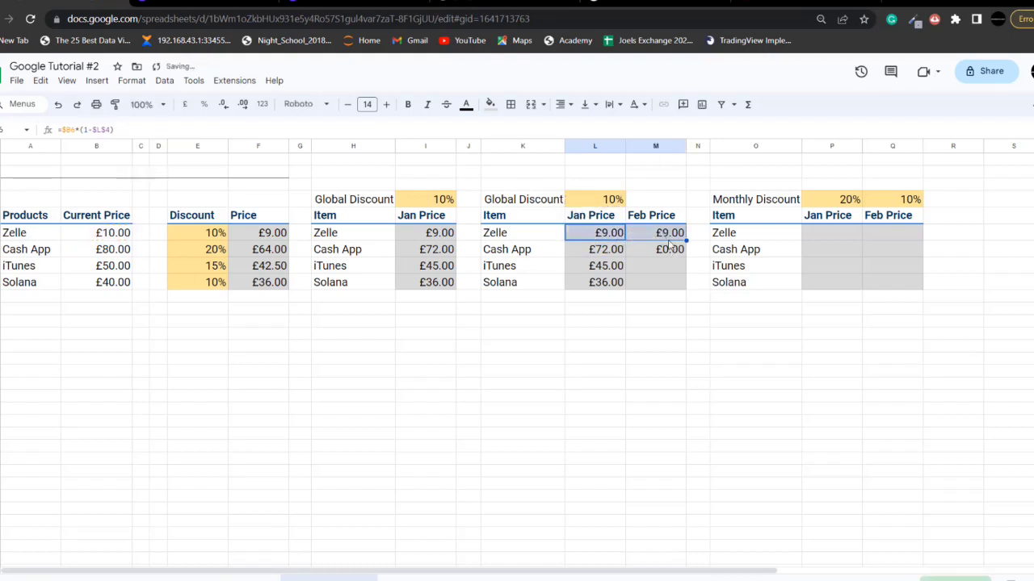
# Check the column-locked references in M6 and fill the Feb Price formula down through M7:M9
pyautogui.doubleClick(668, 238)
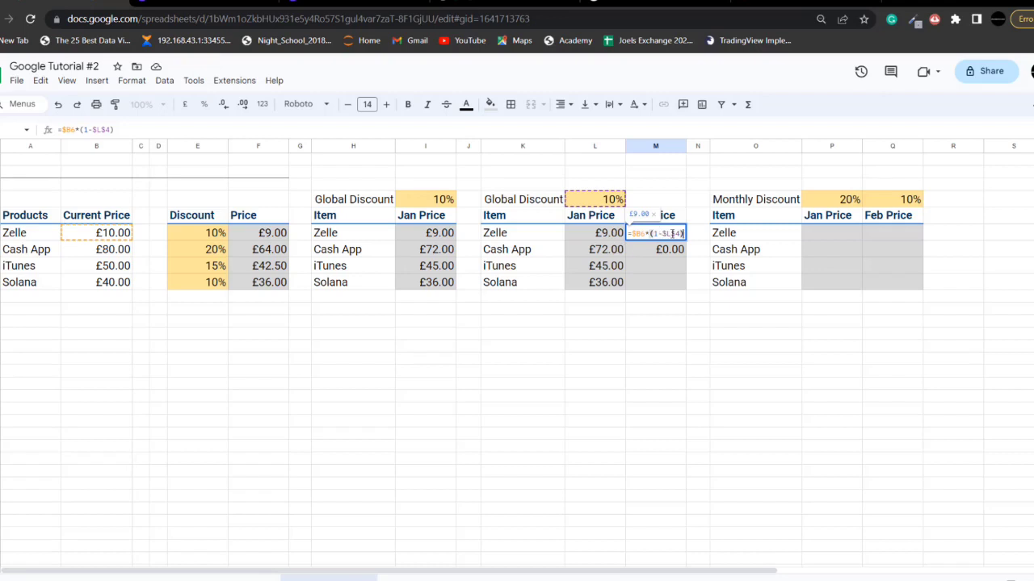
pyautogui.click(604, 250)
pyautogui.click(661, 234)
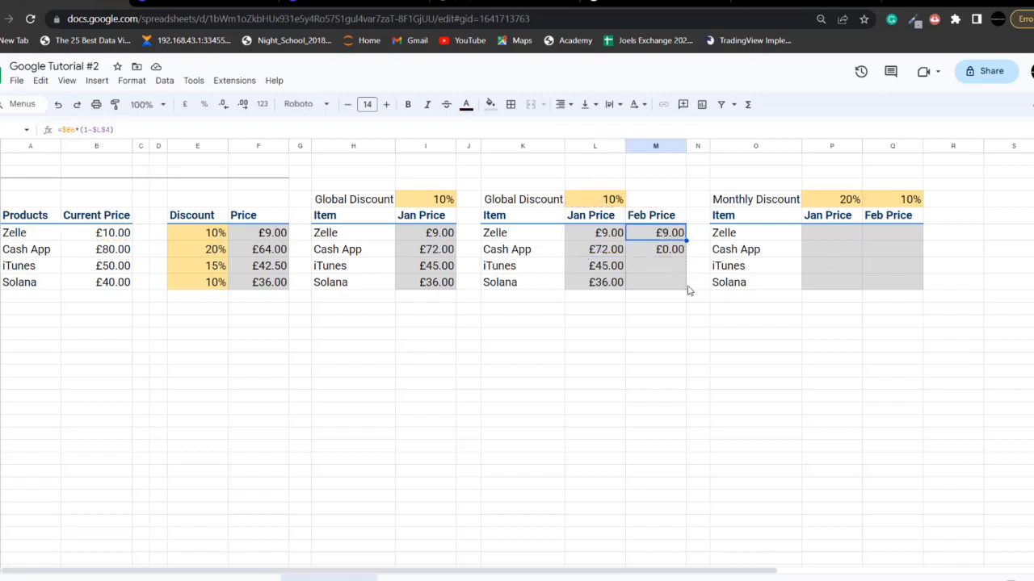
pyautogui.moveTo(689, 291); pyautogui.dragTo(686, 289)
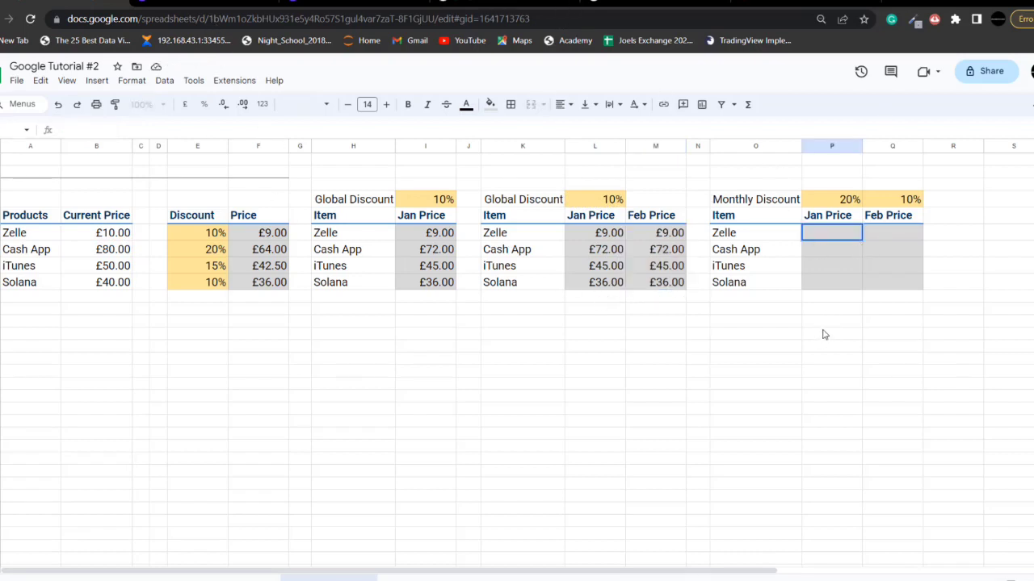
pyautogui.click(823, 335)
pyautogui.click(826, 232)
pyautogui.click(880, 239)
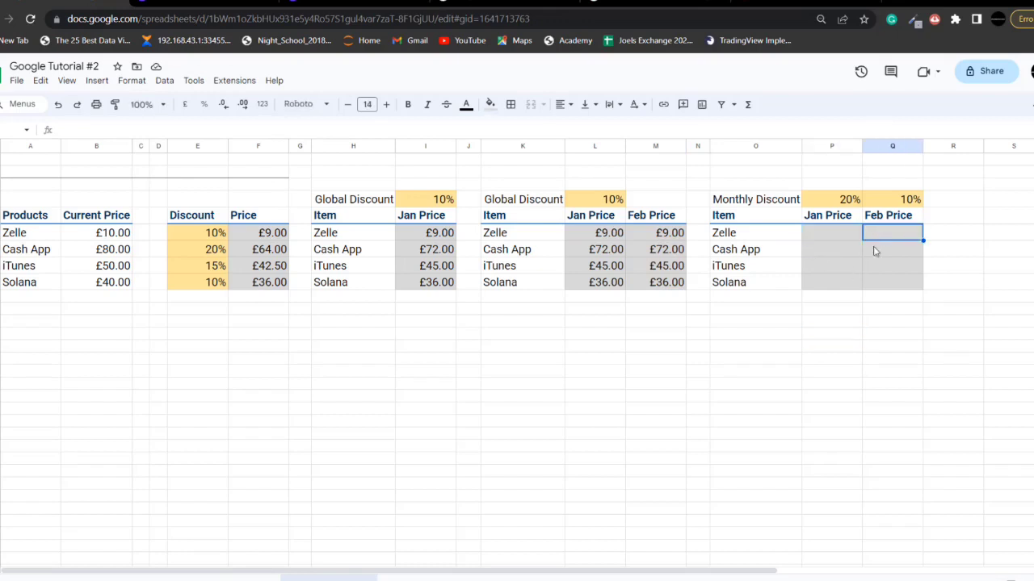
pyautogui.click(829, 249)
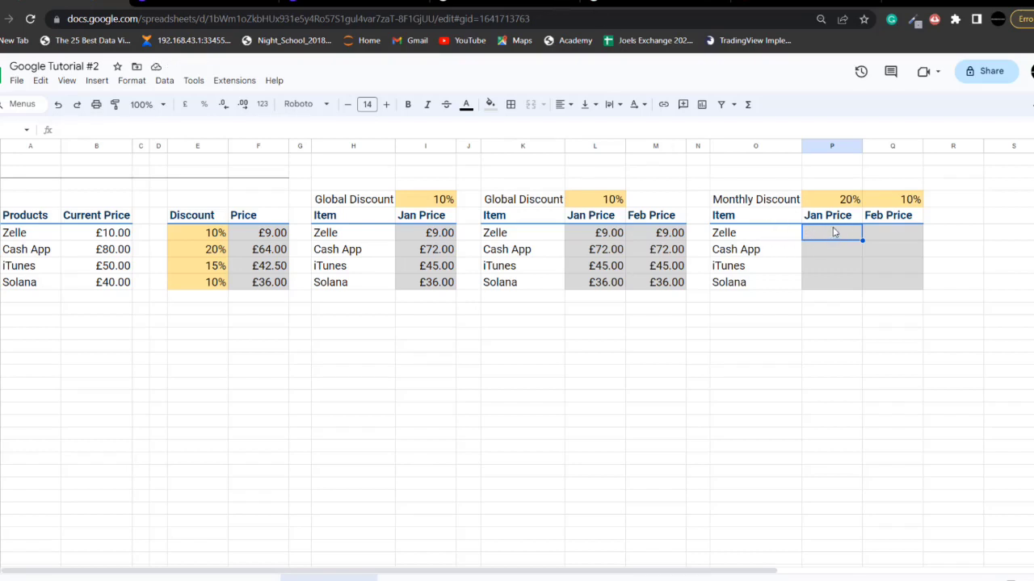
# Start the Monthly Discount Jan Price formula for Zelle in P6 with the column-locked price reference, =$B6*
pyautogui.doubleClick(835, 232)
pyautogui.write('=')
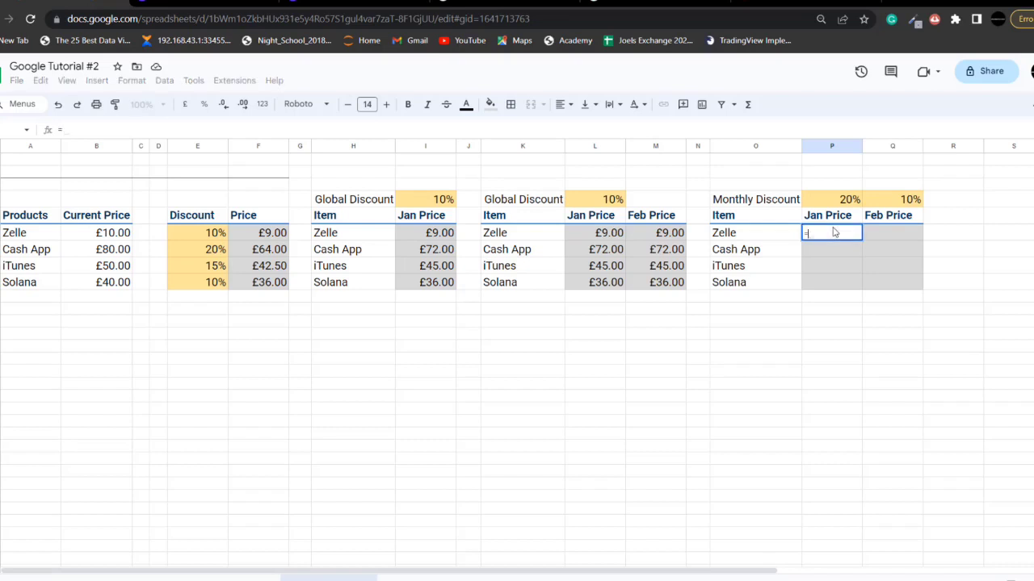
pyautogui.write('1-')
pyautogui.press('BackSpace')
pyautogui.press('BackSpace')
pyautogui.click(106, 234)
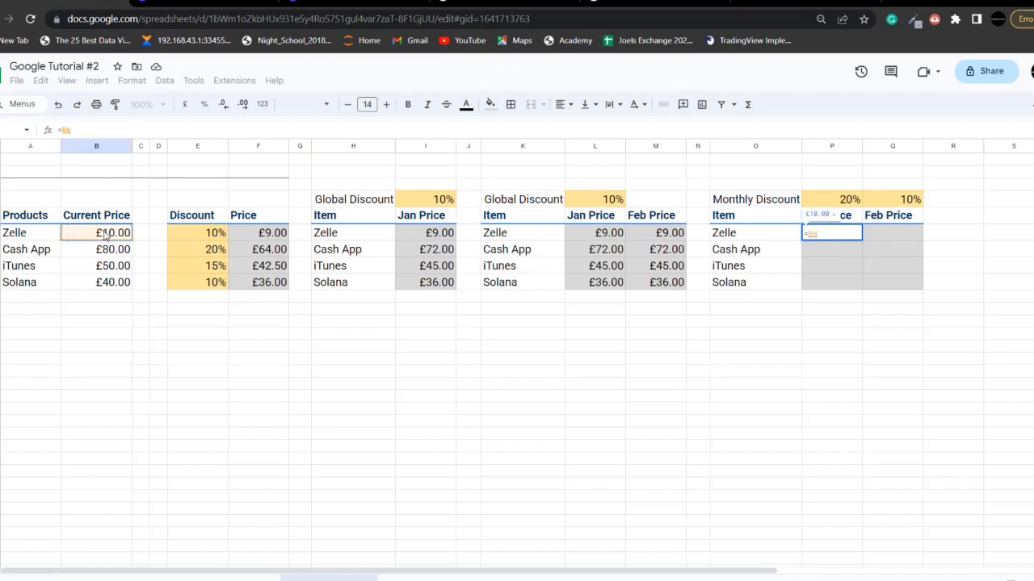
pyautogui.write('-')
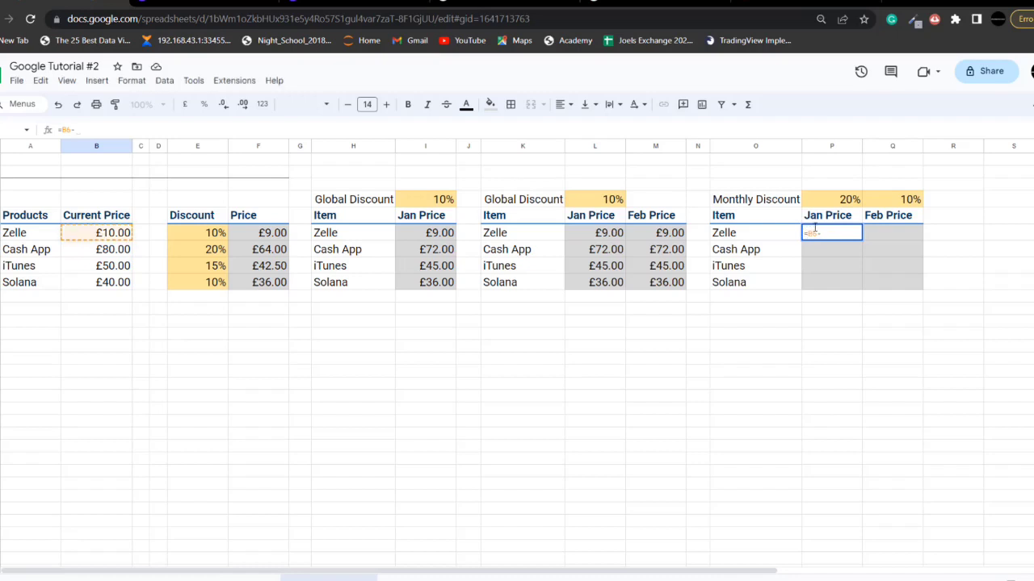
pyautogui.press('F4')
pyautogui.write('(1')
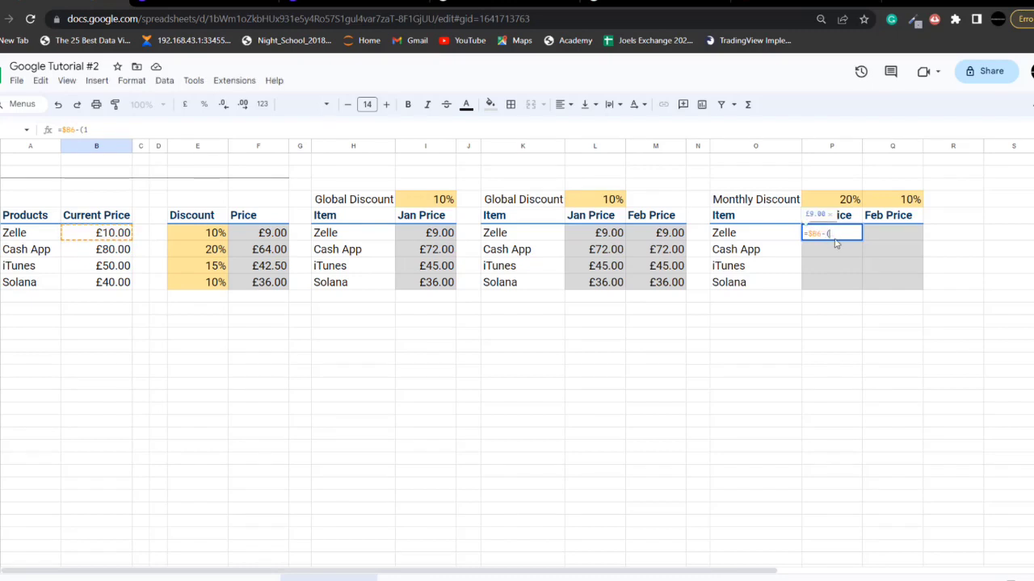
pyautogui.press('BackSpace')
pyautogui.press('BackSpace')
pyautogui.press('BackSpace')
pyautogui.write('*')
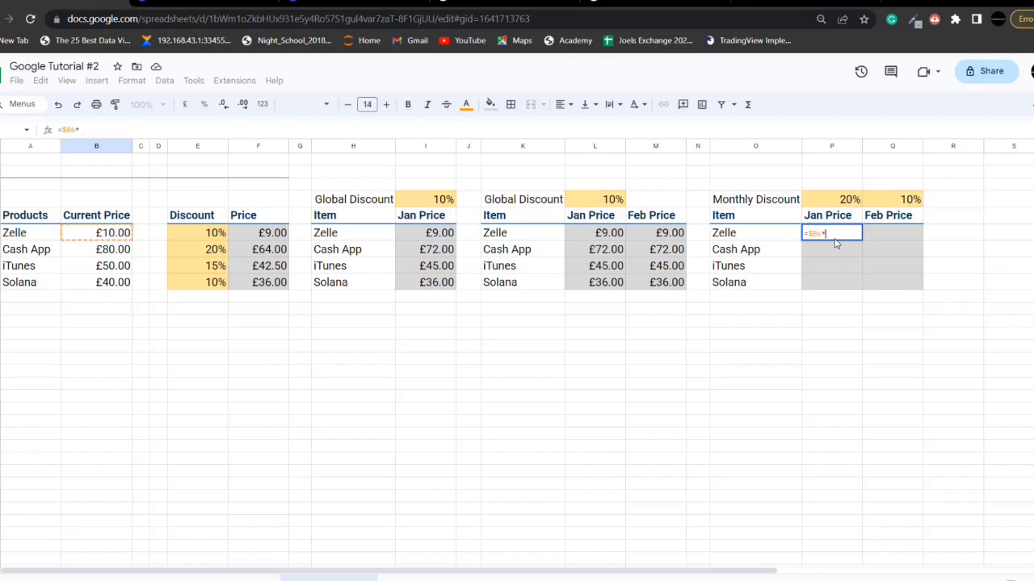
# Complete the P6 formula as =$B6*(1-$P$4) and accept the suggested auto-fill for P7:P9
pyautogui.write('(1-')
pyautogui.click(842, 203)
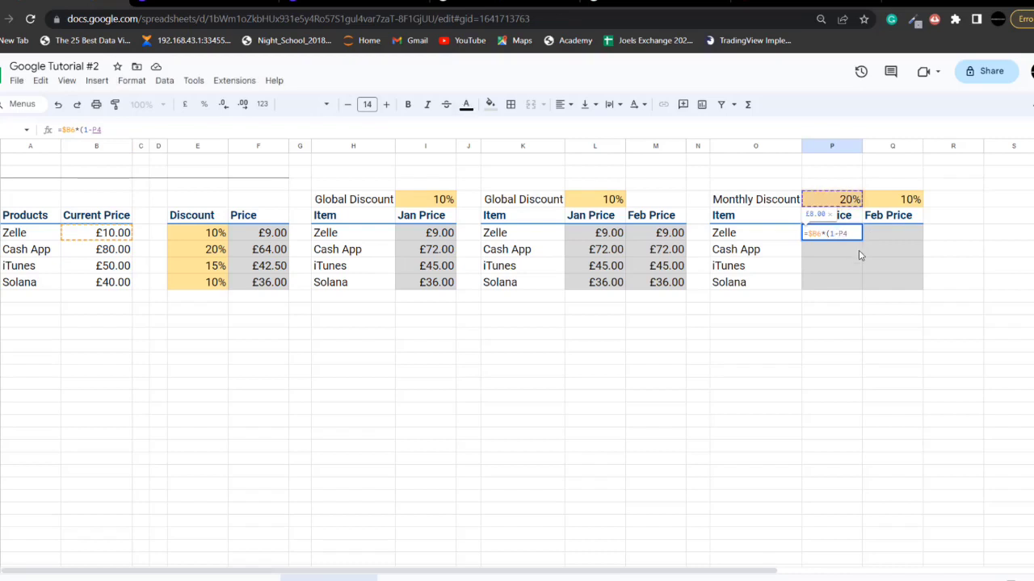
pyautogui.write('$4)')
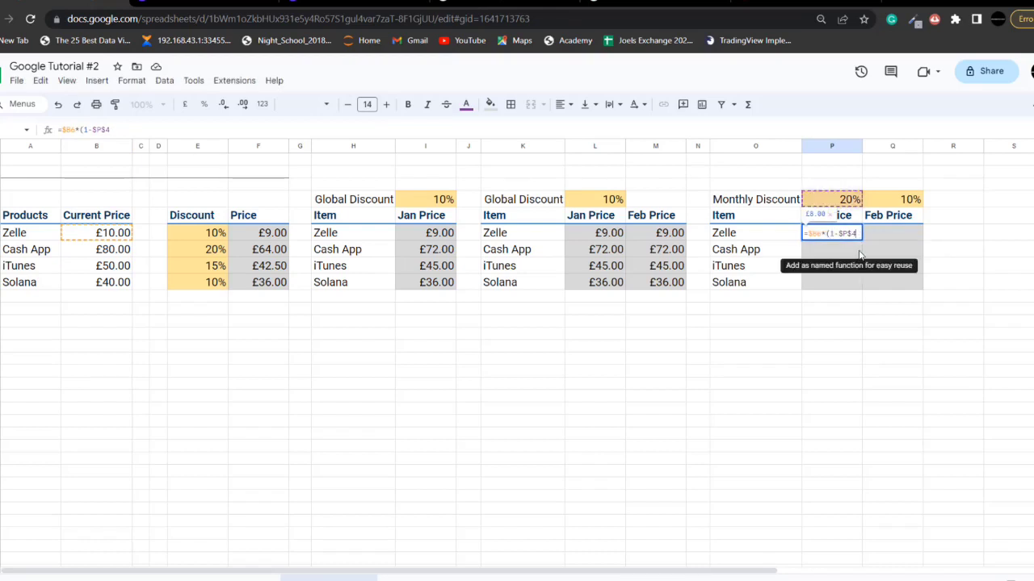
pyautogui.press('Return')
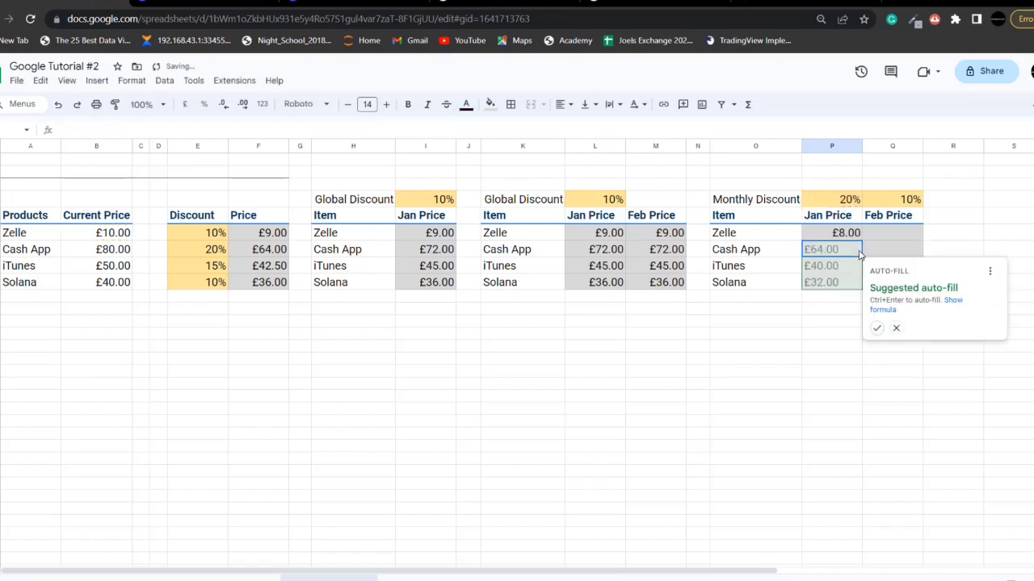
pyautogui.click(874, 329)
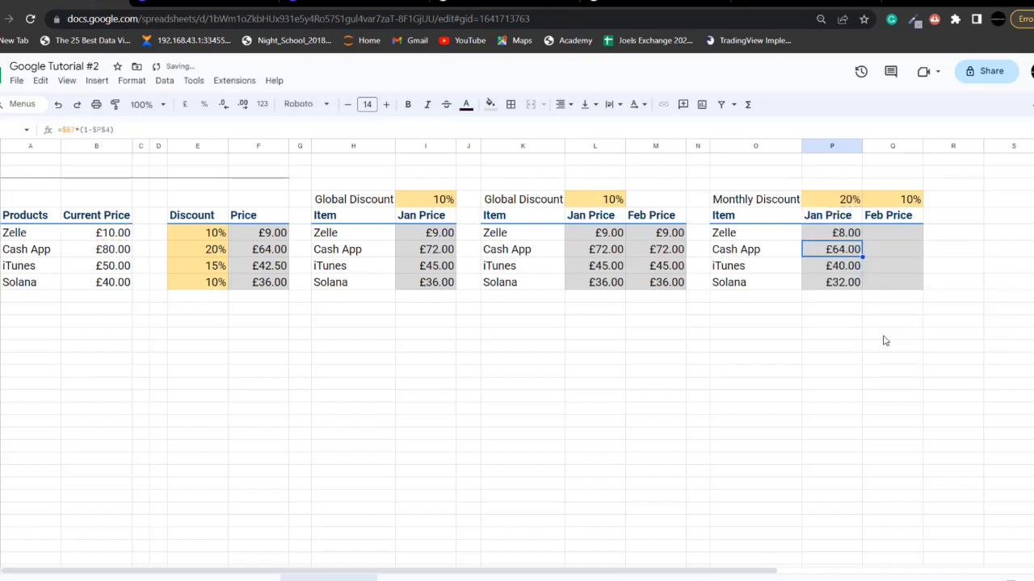
# Inspect the references in the filled Monthly Discount Jan Price formulas in P6:P9
pyautogui.click(837, 236)
pyautogui.press('Down')
pyautogui.press('Down')
pyautogui.press('Down')
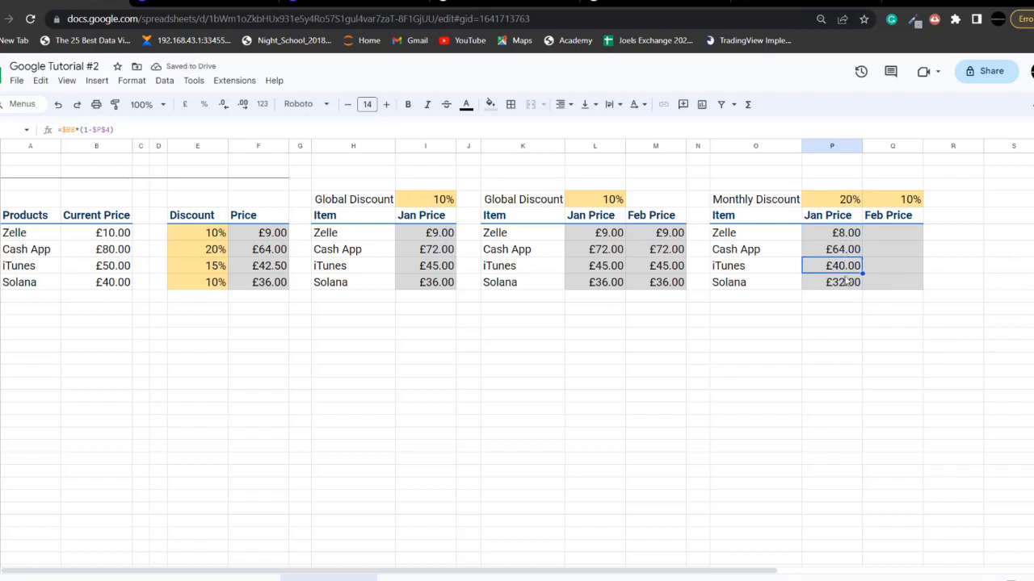
pyautogui.click(847, 222)
pyautogui.click(845, 247)
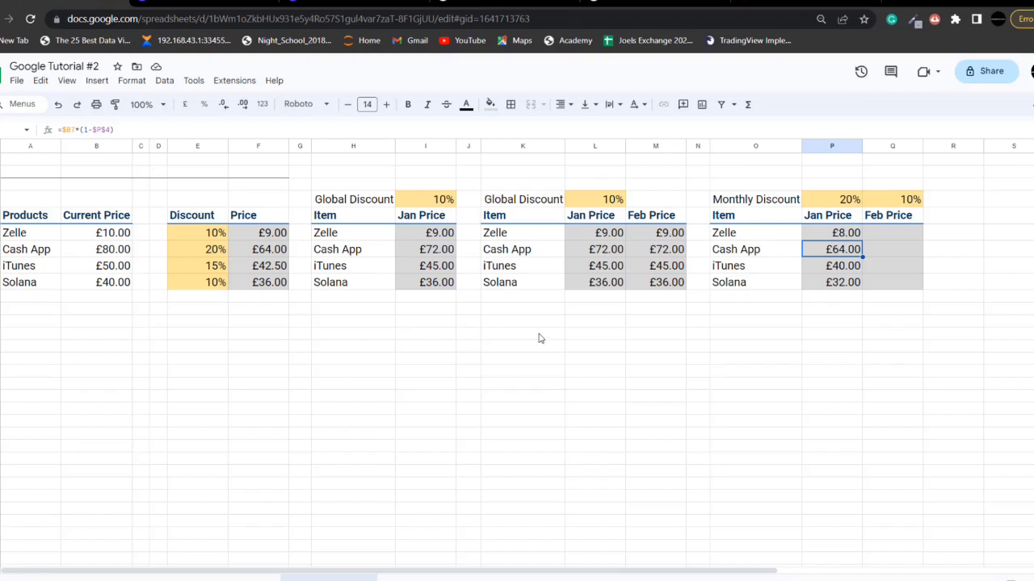
pyautogui.click(508, 323)
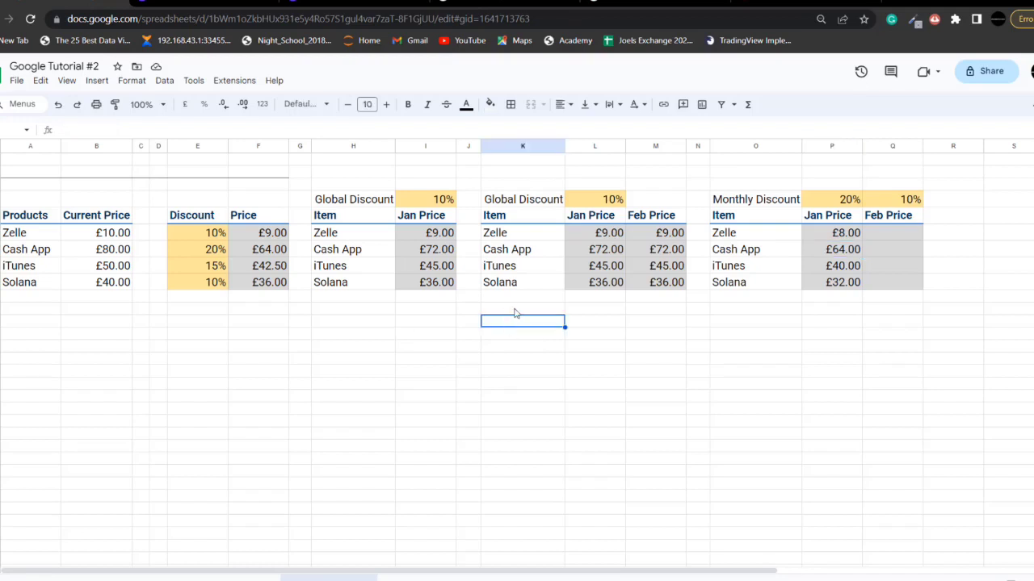